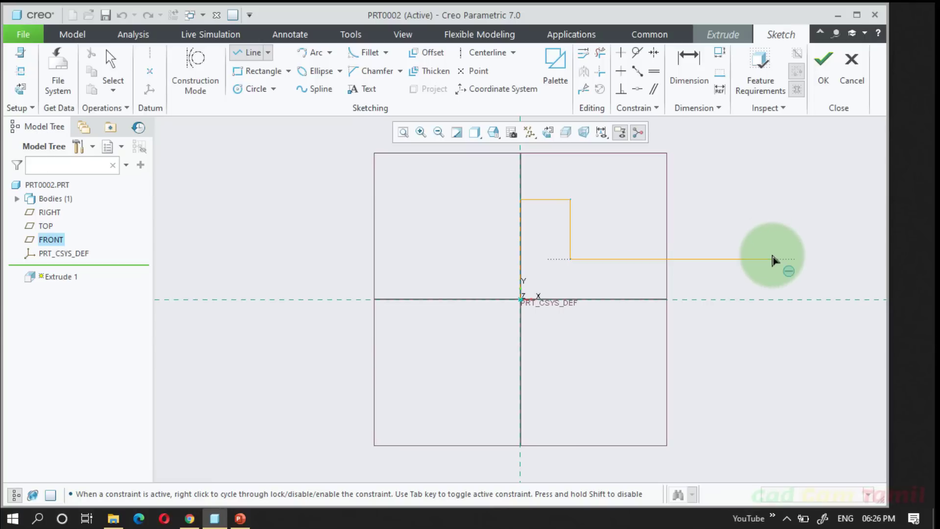
Step: Complete the closed L-shaped profile from the origin, with a foot edge about 350 long and an end edge about 70 high
{"action": "left_click", "coordinate": [772, 259]}
{"action": "left_click", "coordinate": [777, 301]}
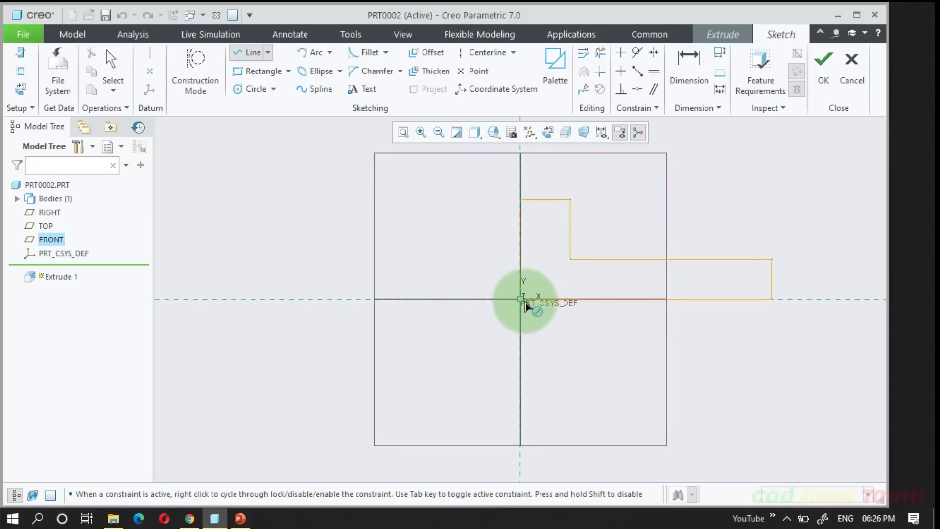
{"action": "left_click", "coordinate": [525, 302]}
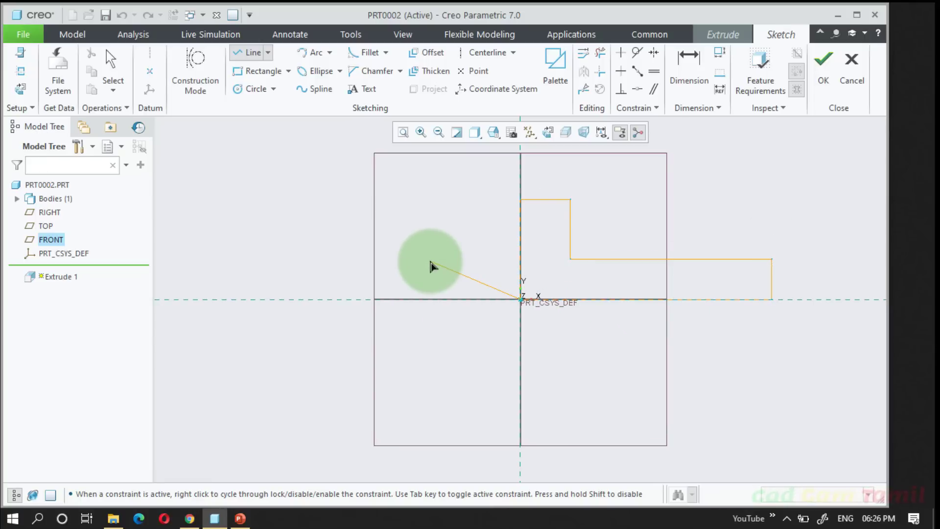
{"action": "middle_click", "coordinate": [433, 268]}
{"action": "left_click", "coordinate": [430, 263]}
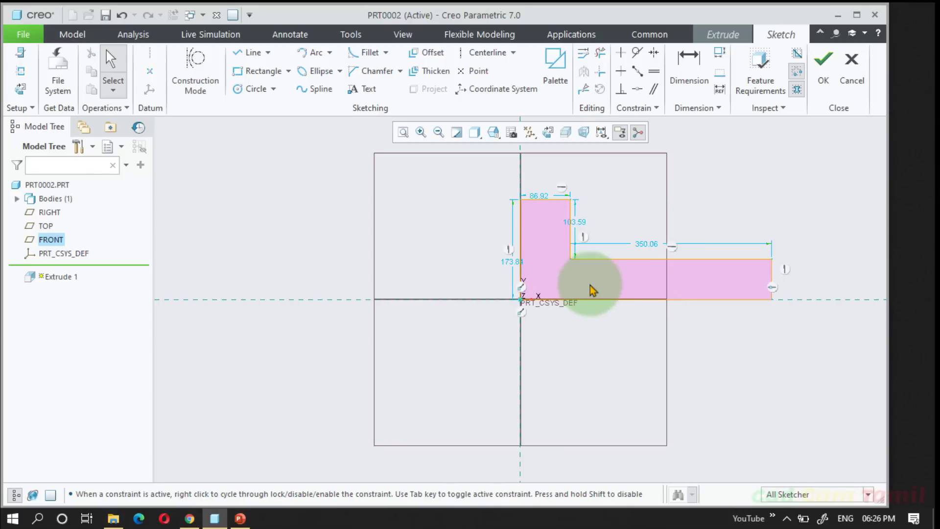
Step: Finish the sketch and extrude the L-shaped profile as a solid with a depth of 305.41
{"action": "left_click", "coordinate": [823, 69]}
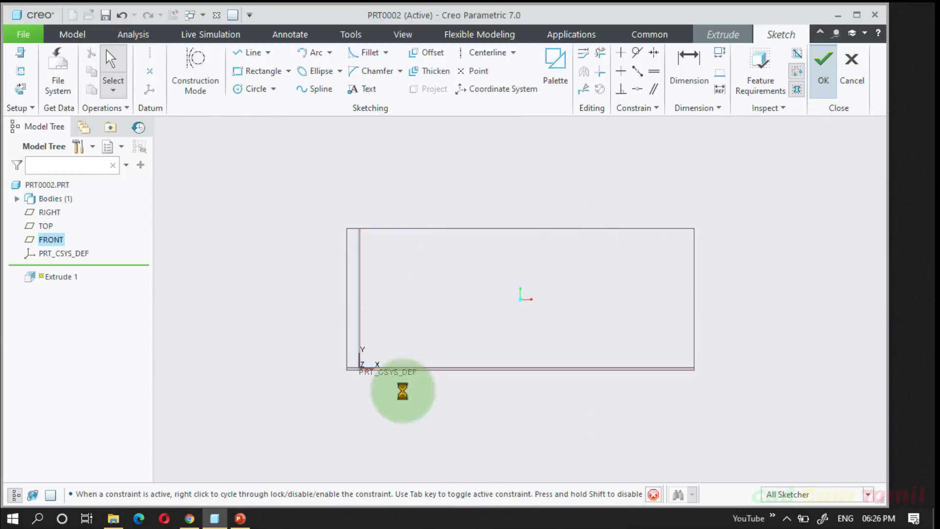
{"action": "mouse_move", "coordinate": [640, 254]}
{"action": "middle_mouse_down"}
{"action": "mouse_move", "coordinate": [607, 307]}
{"action": "mouse_move", "coordinate": [566, 330]}
{"action": "middle_mouse_up"}
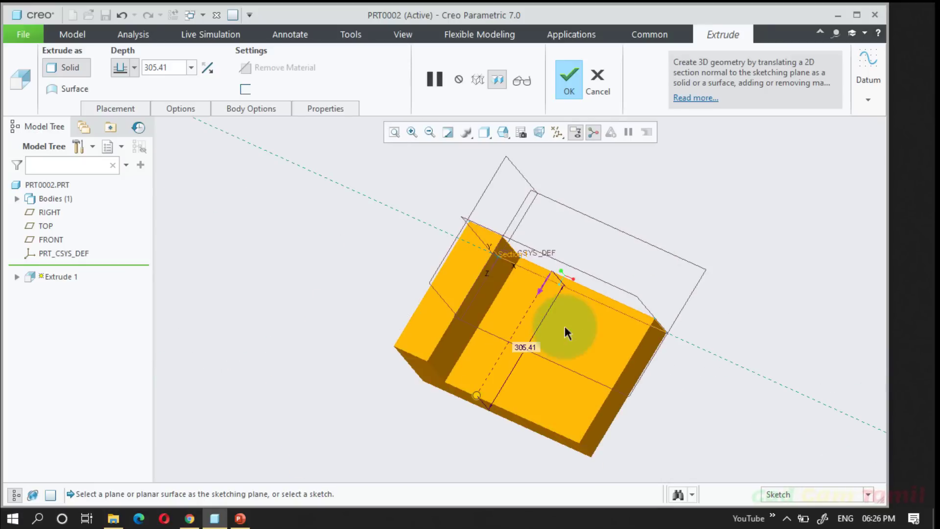
{"action": "left_click", "coordinate": [568, 77]}
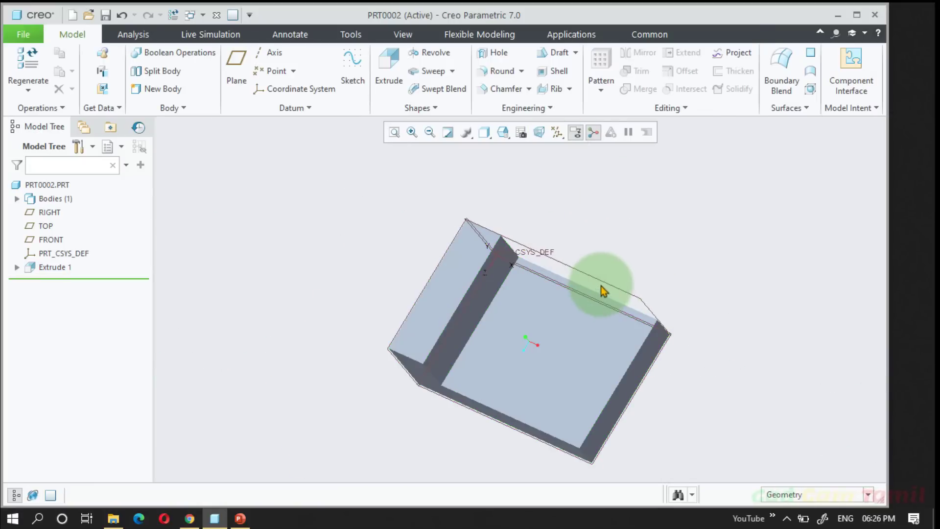
Step: Hide the spin center and turn off the display of all datum axes, points, coordinate systems and planes
{"action": "middle_click_drag", "start_coordinate": [600, 286], "coordinate": [531, 377]}
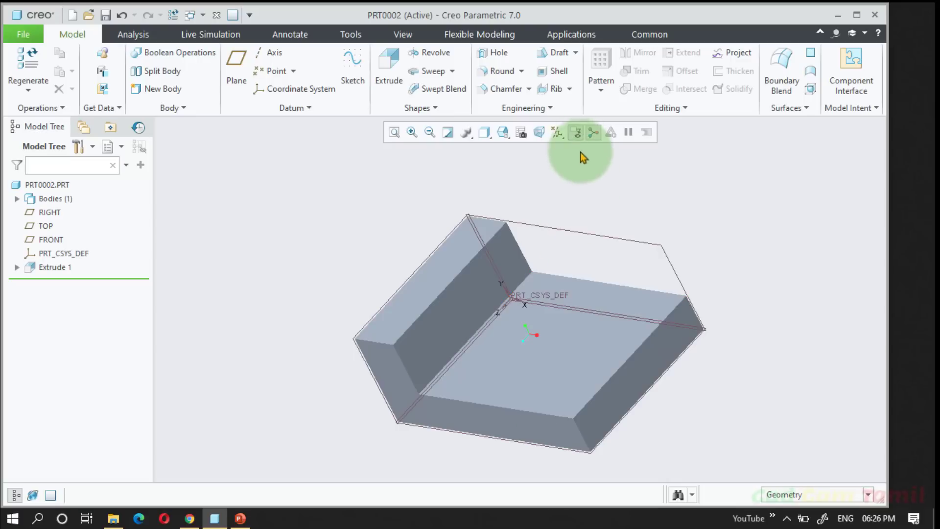
{"action": "left_click", "coordinate": [593, 132]}
{"action": "left_click", "coordinate": [557, 132]}
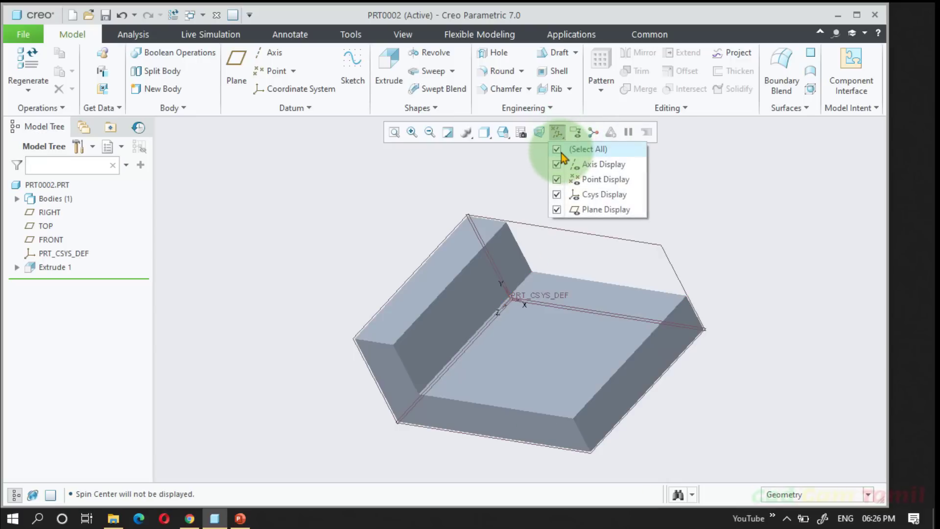
{"action": "left_click", "coordinate": [561, 150]}
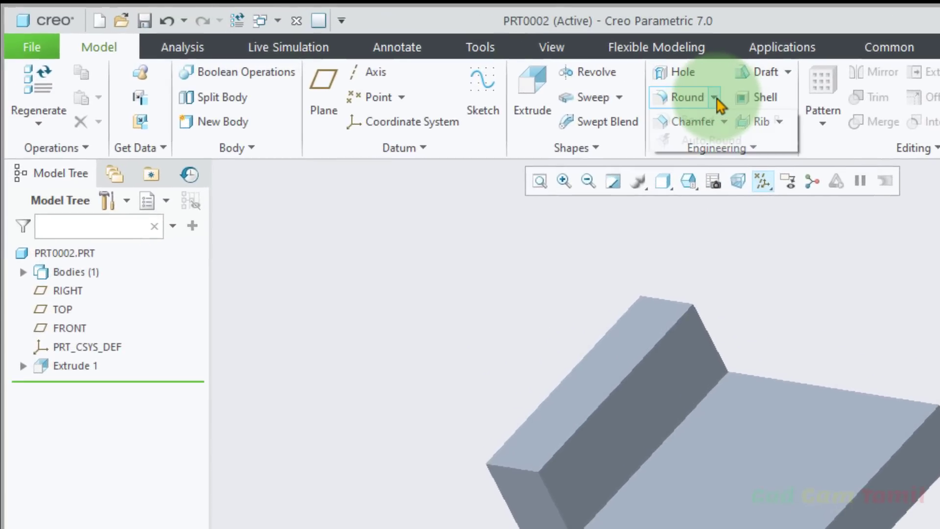
Step: Start a Round with radius 35.50 on the upright's inner top edge and add the base's far top edge to the same set
{"action": "left_click", "coordinate": [521, 72]}
{"action": "left_click", "coordinate": [715, 98]}
{"action": "left_click", "coordinate": [715, 98]}
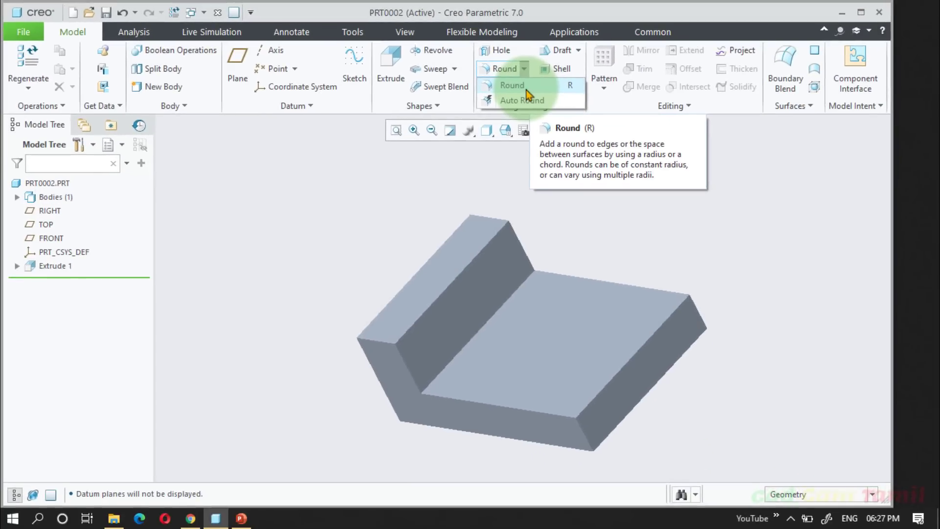
{"action": "left_click", "coordinate": [526, 90]}
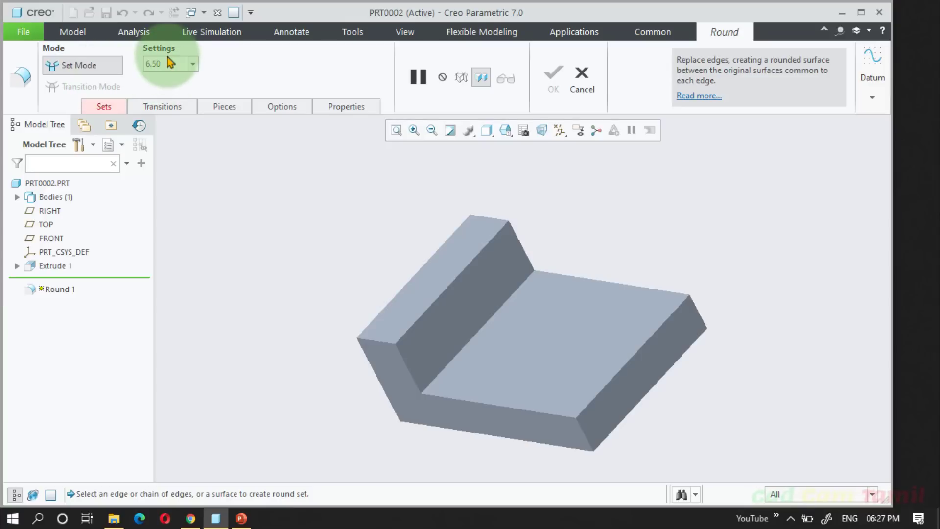
{"action": "left_click", "coordinate": [104, 107]}
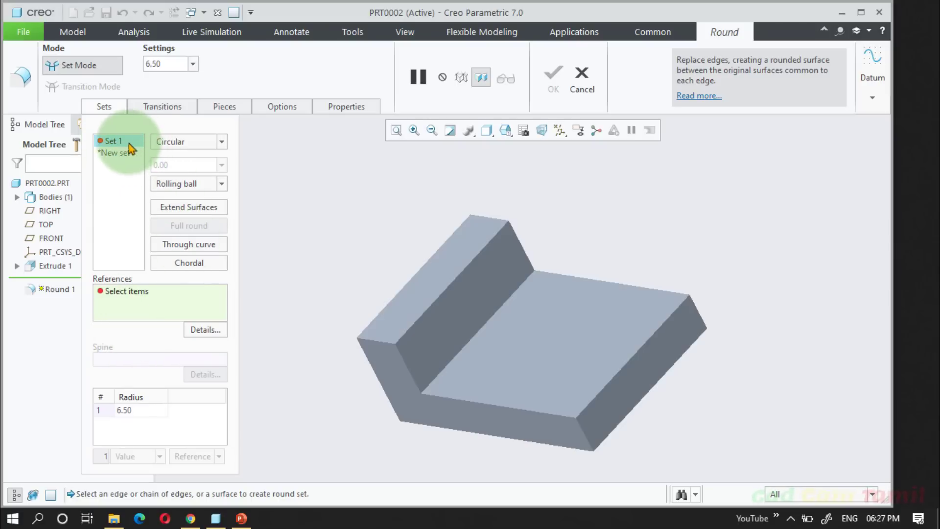
{"action": "left_click", "coordinate": [477, 255]}
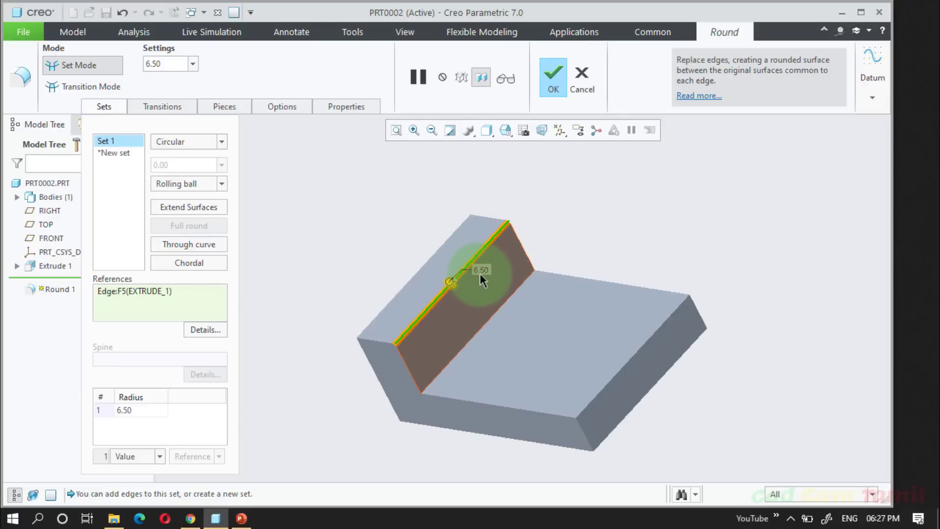
{"action": "left_click_drag", "start_coordinate": [451, 284], "coordinate": [440, 278]}
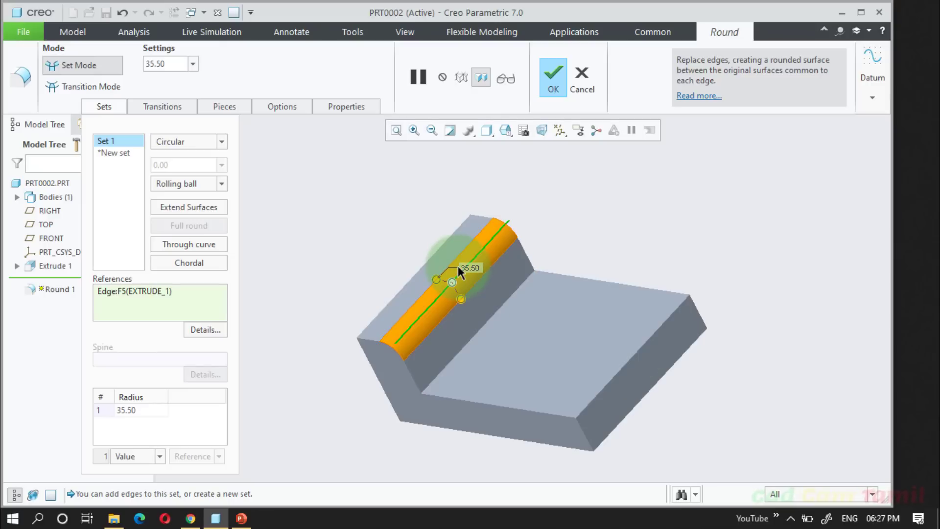
{"action": "left_click", "coordinate": [634, 356], "text": "ctrl"}
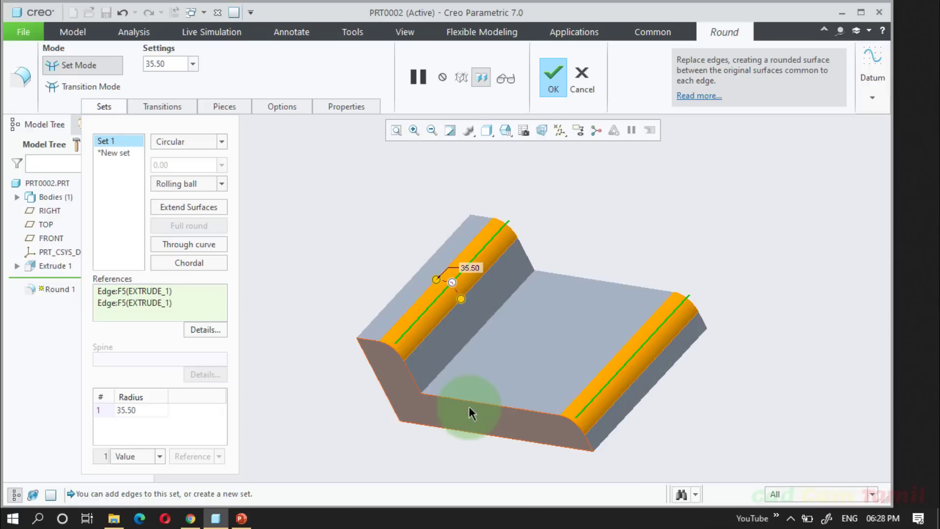
Step: Add a second round set on the base's long front top edge with a radius of 147.50
{"action": "left_click", "coordinate": [130, 155]}
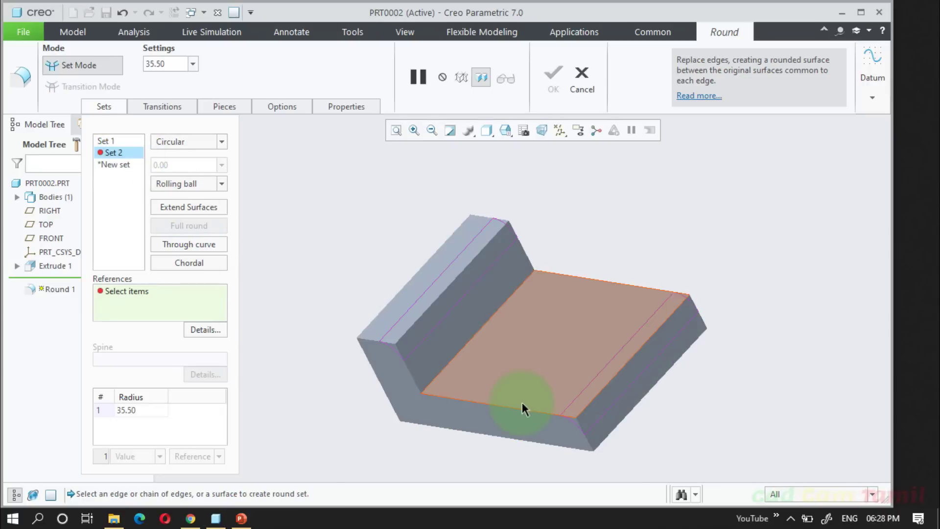
{"action": "left_click", "coordinate": [508, 405]}
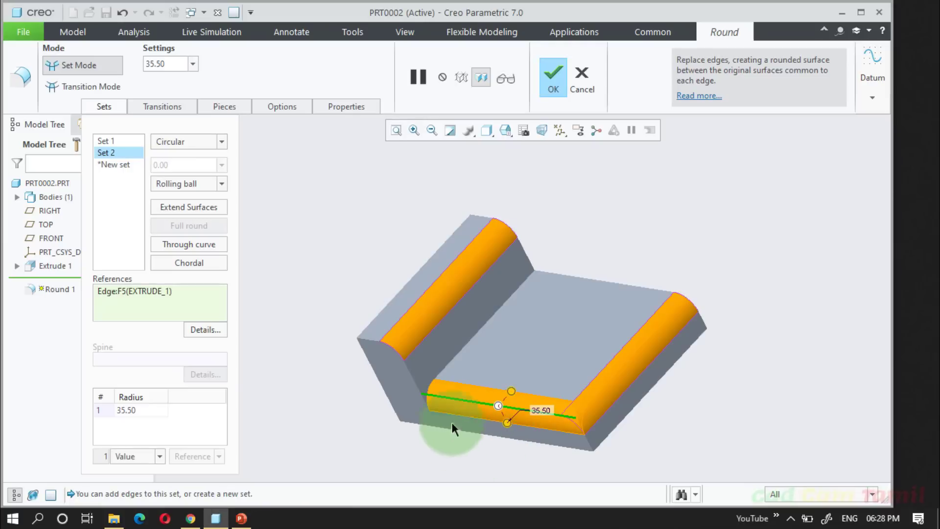
{"action": "left_click_drag", "start_coordinate": [499, 407], "coordinate": [551, 350]}
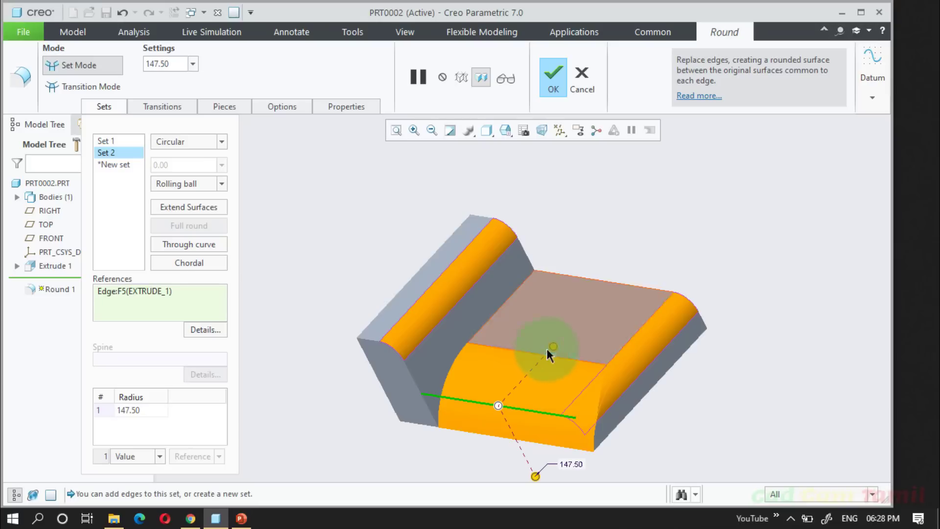
Step: Add a third round set on the upright's outer vertical front edge with a radius of 27.50
{"action": "left_click", "coordinate": [125, 140]}
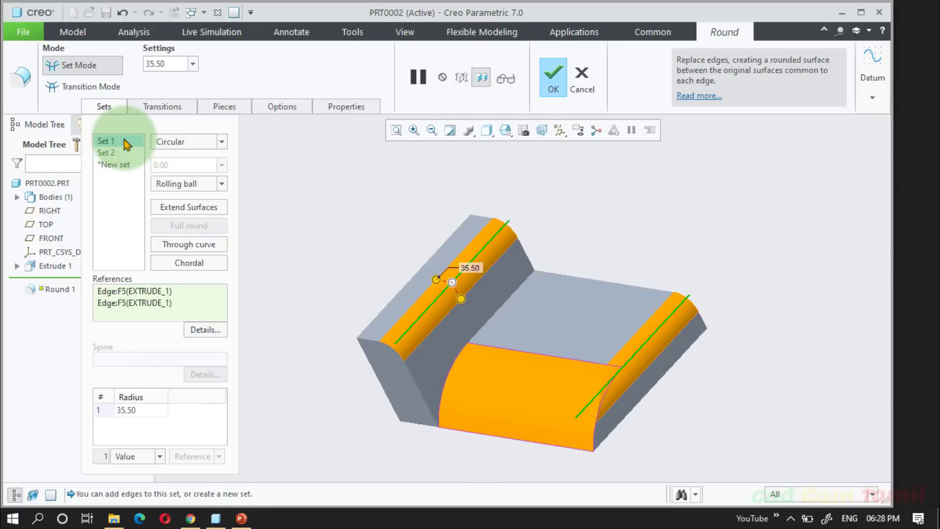
{"action": "left_click", "coordinate": [123, 166]}
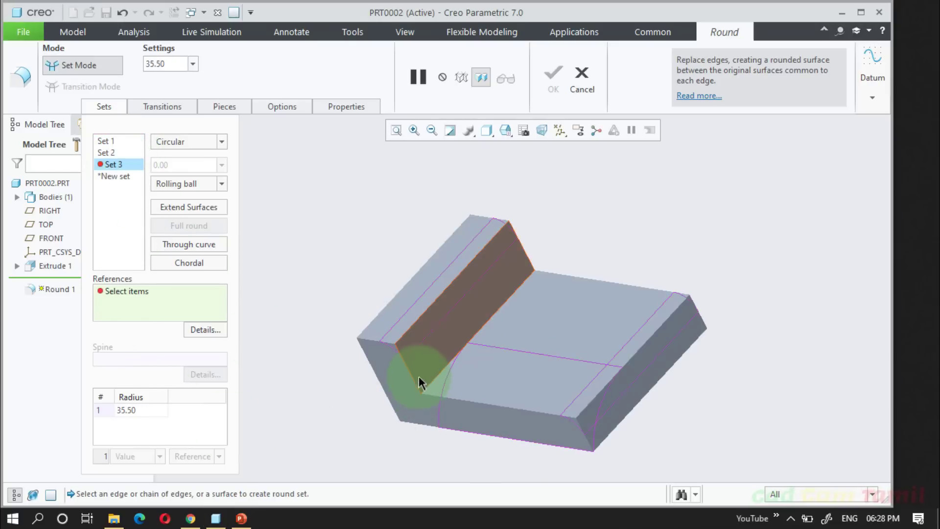
{"action": "left_click", "coordinate": [380, 380]}
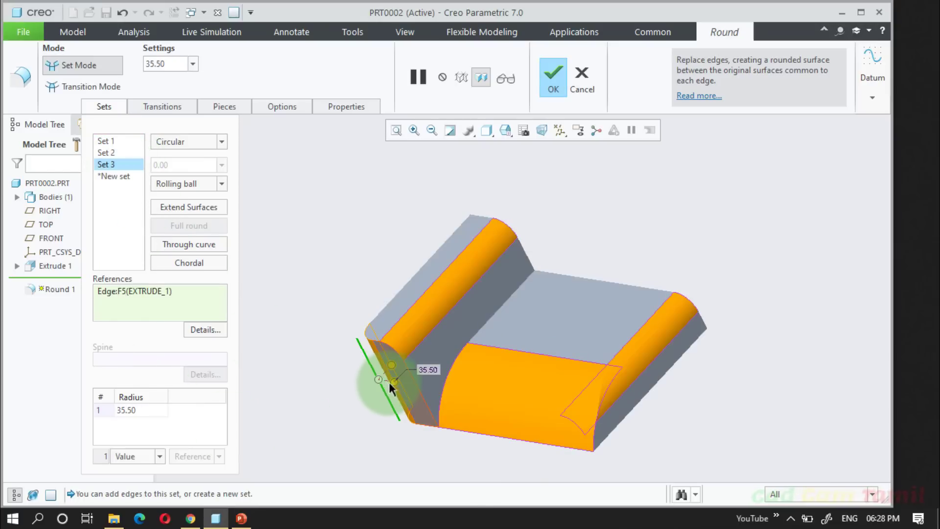
{"action": "mouse_move", "coordinate": [394, 384]}
{"action": "left_mouse_down"}
{"action": "mouse_move", "coordinate": [473, 378]}
{"action": "mouse_move", "coordinate": [511, 350]}
{"action": "mouse_move", "coordinate": [594, 335]}
{"action": "mouse_move", "coordinate": [439, 380]}
{"action": "mouse_move", "coordinate": [381, 378]}
{"action": "mouse_move", "coordinate": [392, 380]}
{"action": "left_mouse_up"}
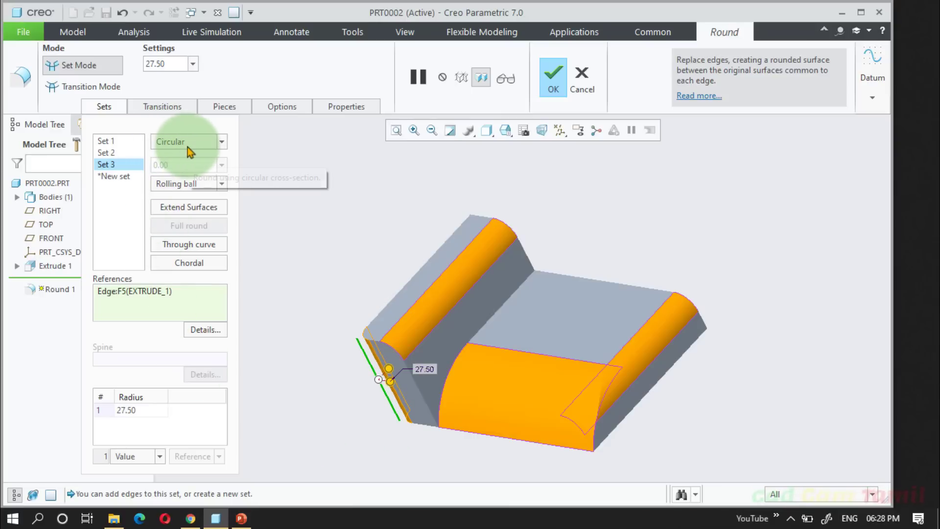
Step: Check the cross-section shape options for the third set and accept the round feature with its three sets
{"action": "left_click", "coordinate": [220, 142]}
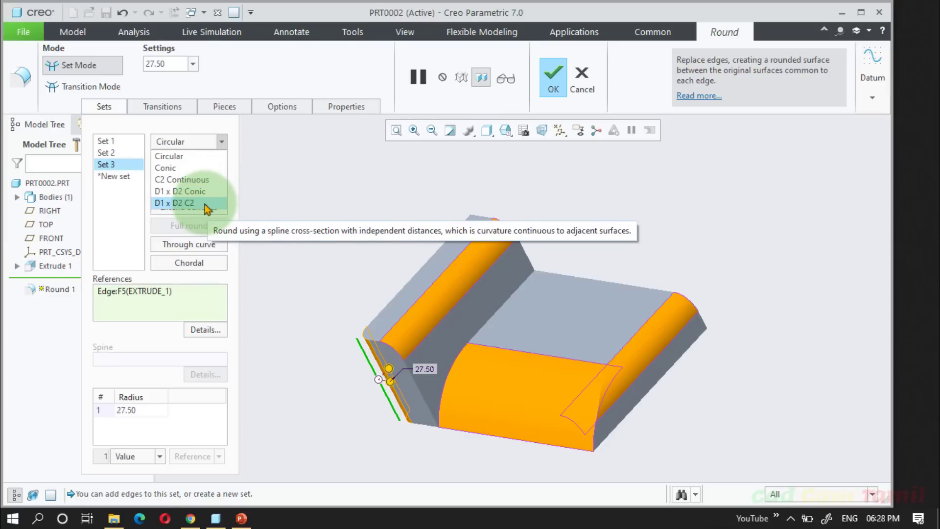
{"action": "left_click", "coordinate": [361, 225]}
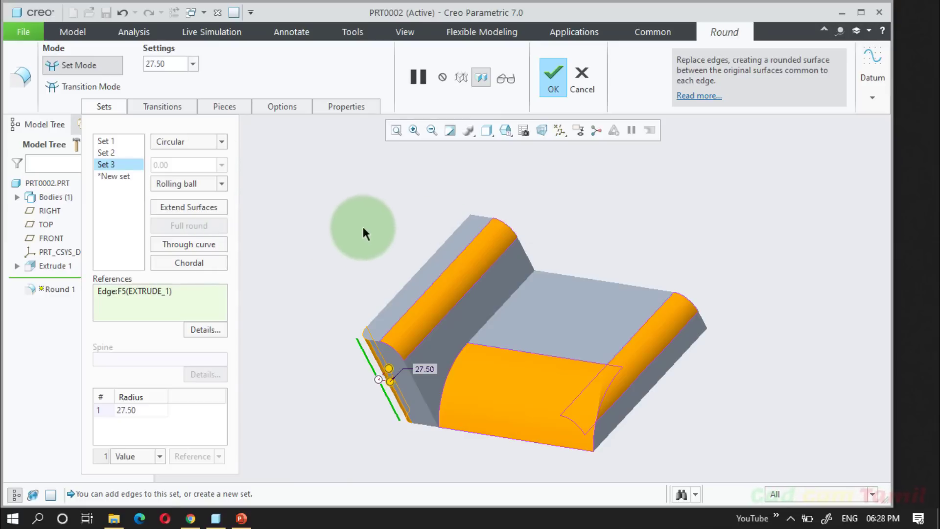
{"action": "left_click", "coordinate": [250, 215]}
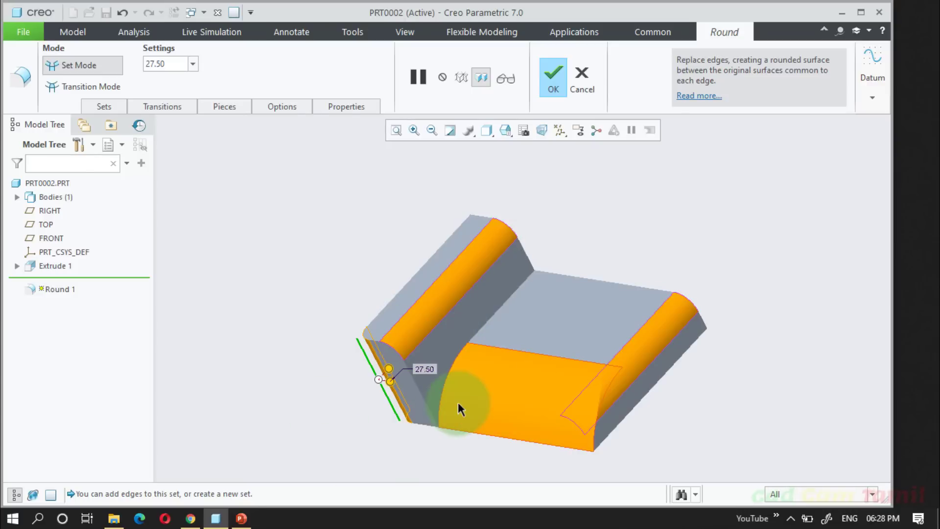
{"action": "left_click", "coordinate": [554, 93]}
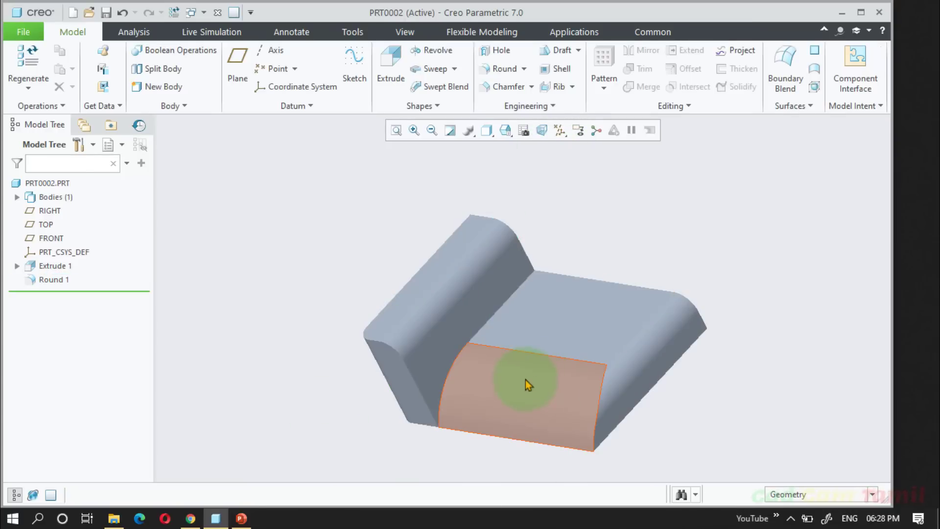
{"action": "mouse_move", "coordinate": [527, 384]}
{"action": "middle_mouse_down"}
{"action": "mouse_move", "coordinate": [539, 314]}
{"action": "mouse_move", "coordinate": [485, 351]}
{"action": "mouse_move", "coordinate": [554, 372]}
{"action": "mouse_move", "coordinate": [505, 397]}
{"action": "mouse_move", "coordinate": [487, 363]}
{"action": "mouse_move", "coordinate": [518, 378]}
{"action": "middle_mouse_up"}
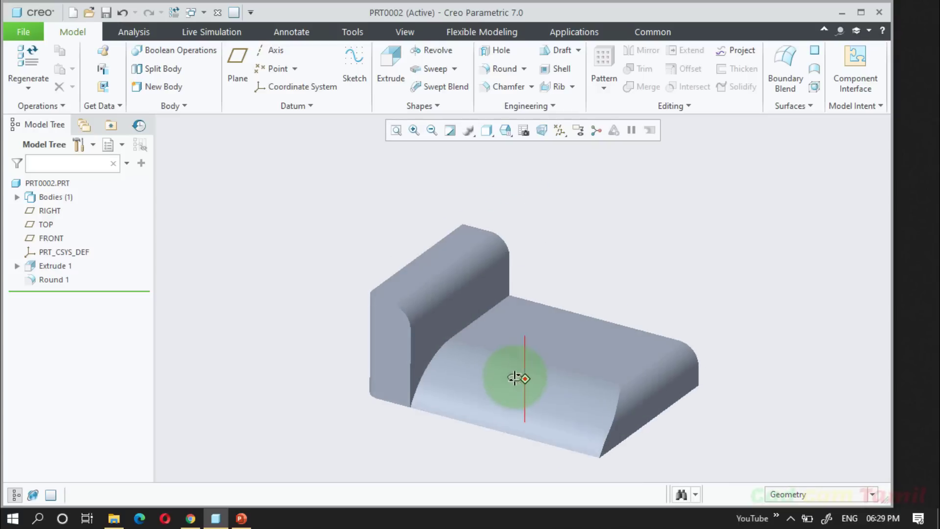
Step: Delete the Round 1 feature from the model
{"action": "left_click", "coordinate": [49, 283]}
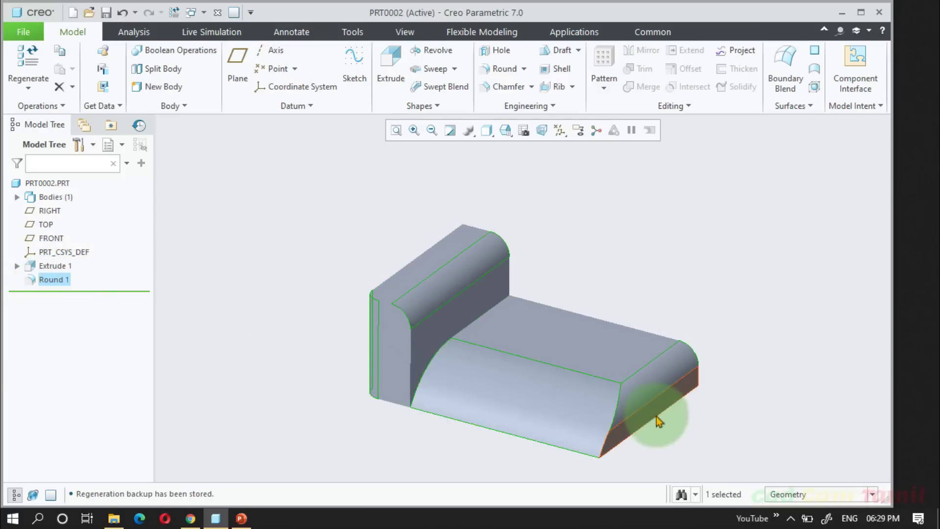
{"action": "right_click", "coordinate": [51, 283]}
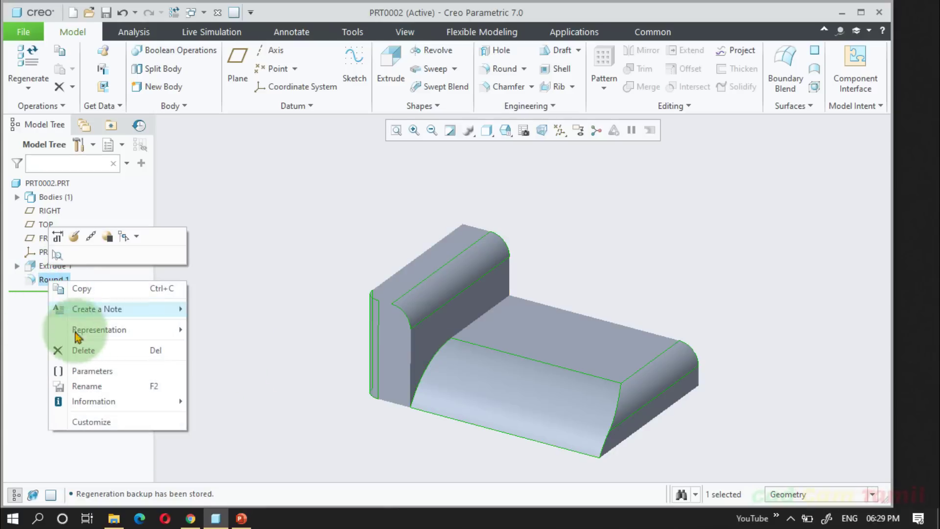
{"action": "left_click", "coordinate": [83, 350]}
{"action": "left_click", "coordinate": [436, 279]}
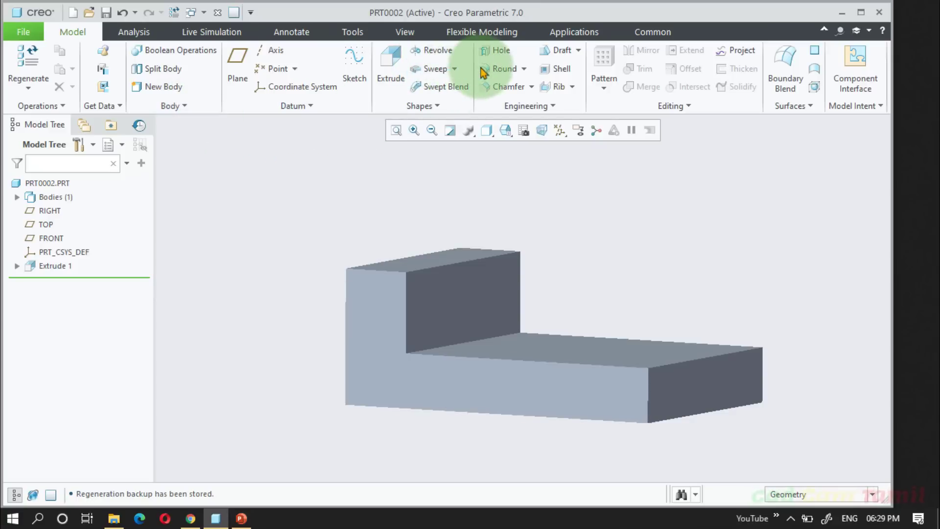
Step: Start a round on the upright's top edge facing the base and enlarge its radius to about 41.10
{"action": "left_click", "coordinate": [504, 69]}
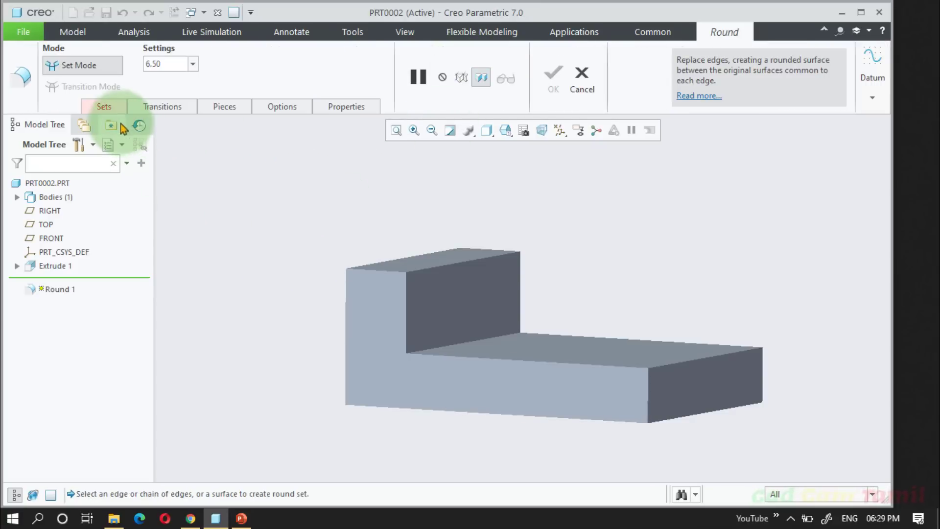
{"action": "left_click", "coordinate": [111, 107]}
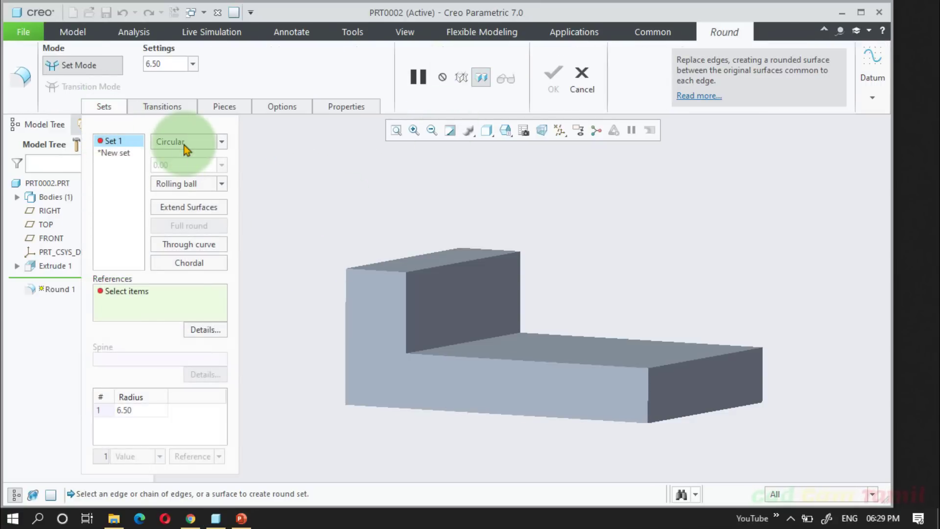
{"action": "left_click", "coordinate": [453, 262]}
{"action": "middle_click_drag", "start_coordinate": [453, 262], "coordinate": [445, 278]}
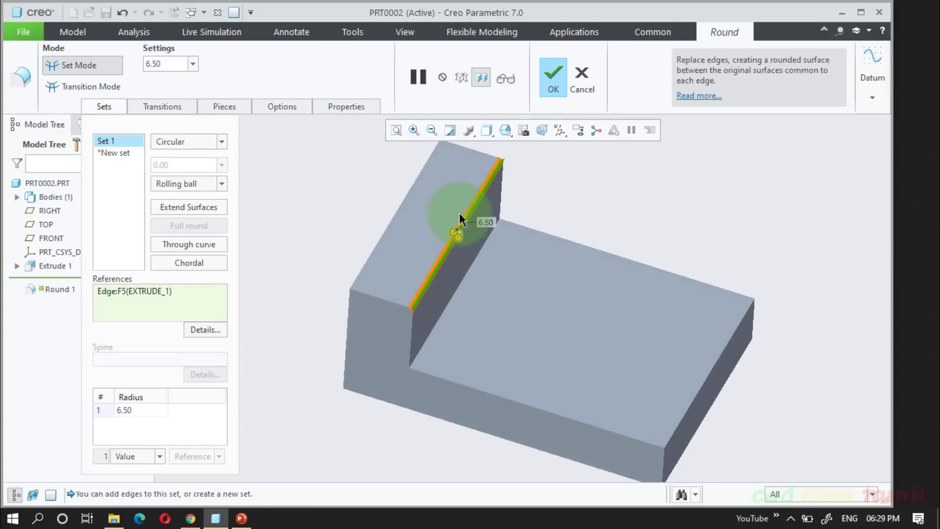
{"action": "scroll", "coordinate": [439, 236], "scroll_direction": "up", "scroll_amount": 2}
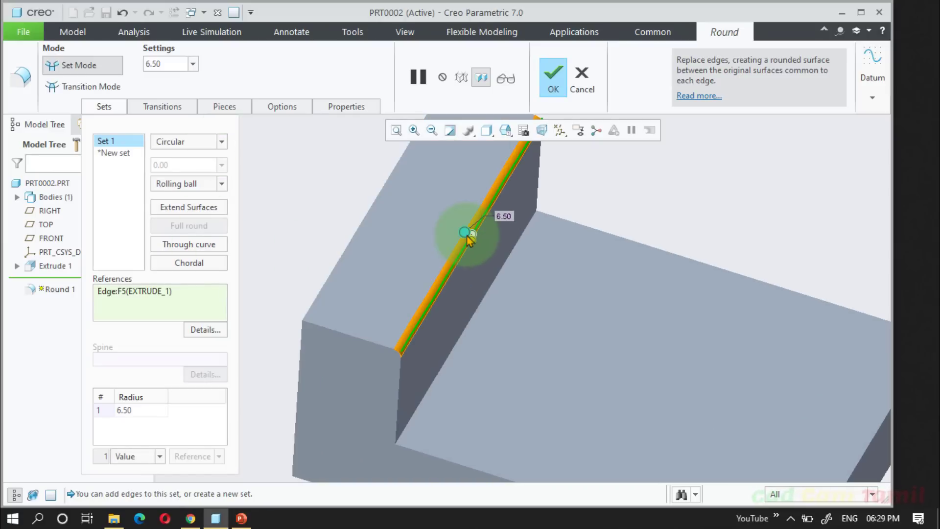
{"action": "left_click_drag", "start_coordinate": [469, 237], "coordinate": [425, 220]}
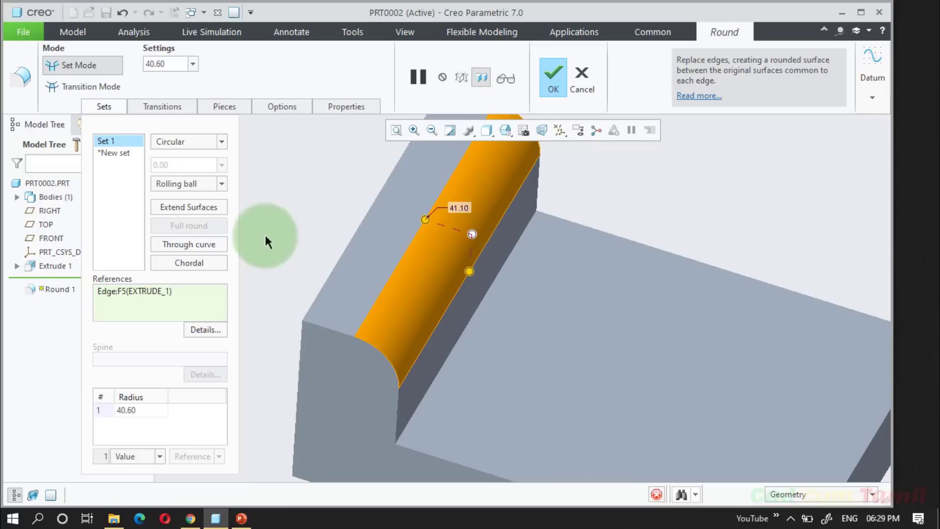
Step: Change the round set's cross-section shape to Conic, with a conic parameter of 0.50
{"action": "left_click", "coordinate": [225, 142]}
{"action": "left_click", "coordinate": [193, 167]}
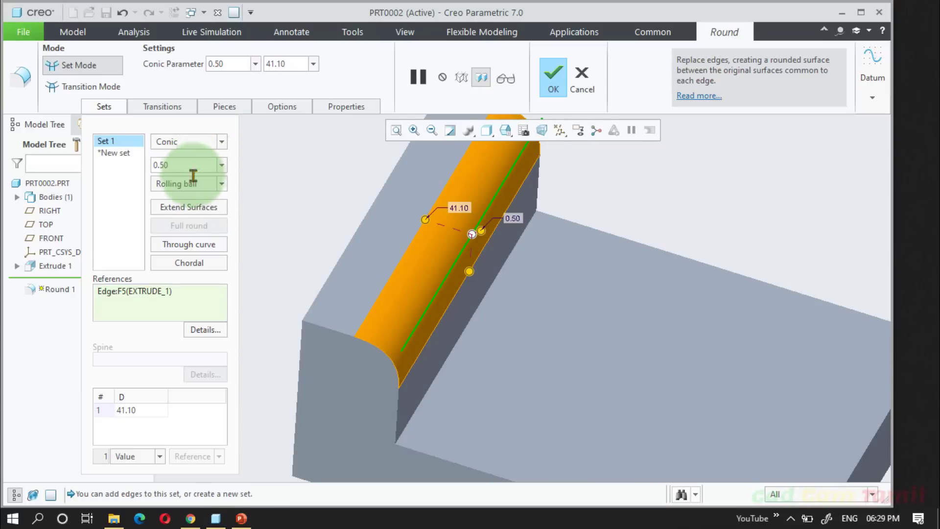
{"action": "middle_click_drag", "start_coordinate": [343, 353], "coordinate": [446, 300]}
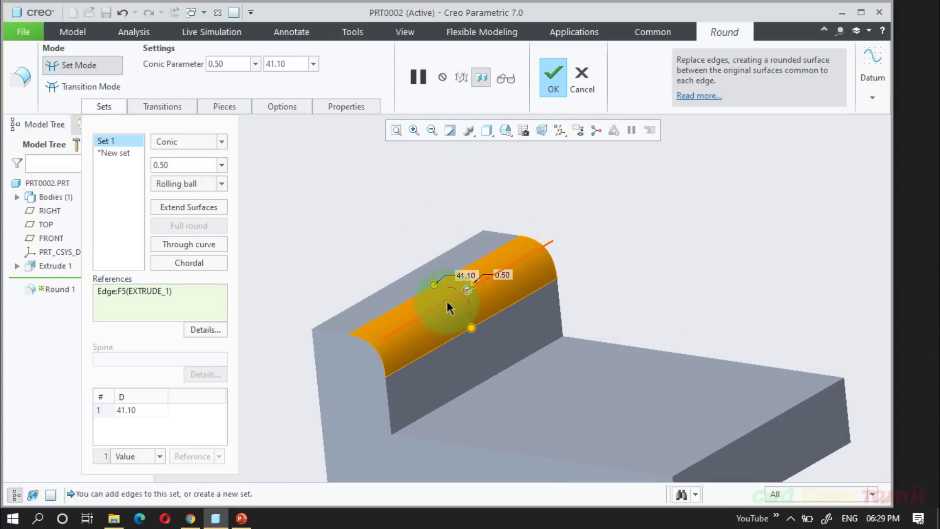
{"action": "scroll", "coordinate": [446, 300], "scroll_direction": "up", "scroll_amount": 5}
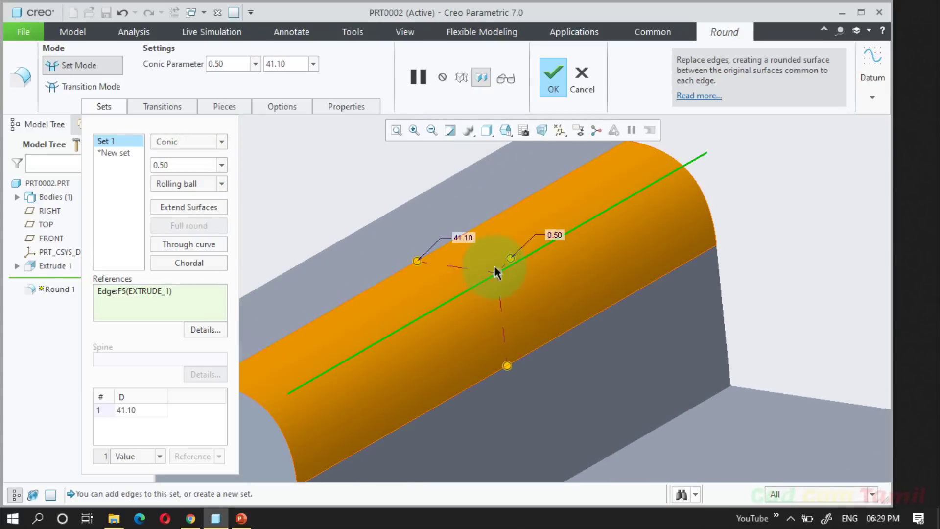
Step: Switch the set's cross-section back to Circular for comparison and return it to Conic
{"action": "left_click", "coordinate": [222, 142]}
{"action": "left_click", "coordinate": [201, 155]}
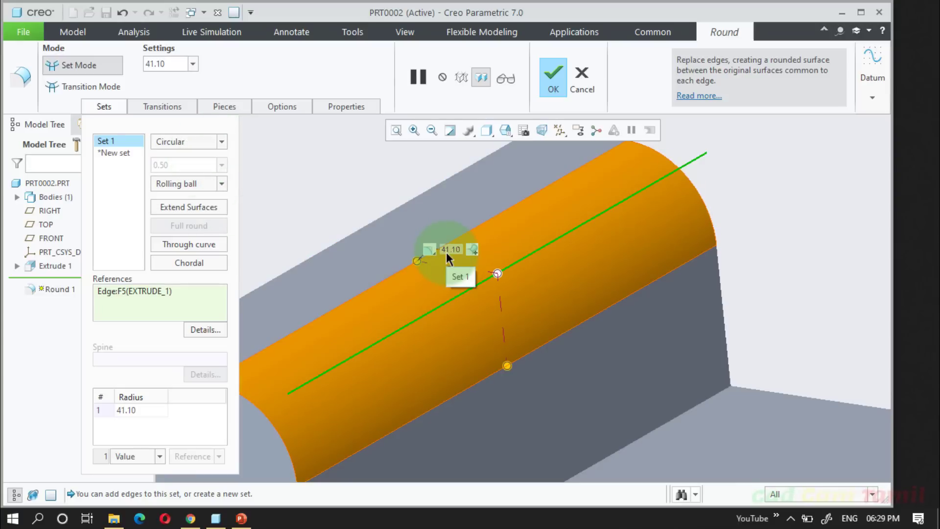
{"action": "left_click", "coordinate": [220, 142]}
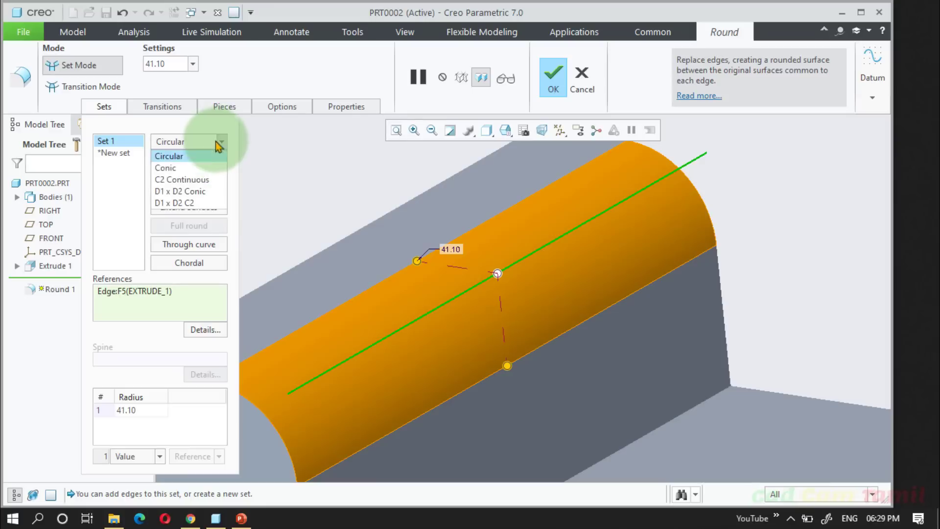
{"action": "left_click", "coordinate": [183, 167]}
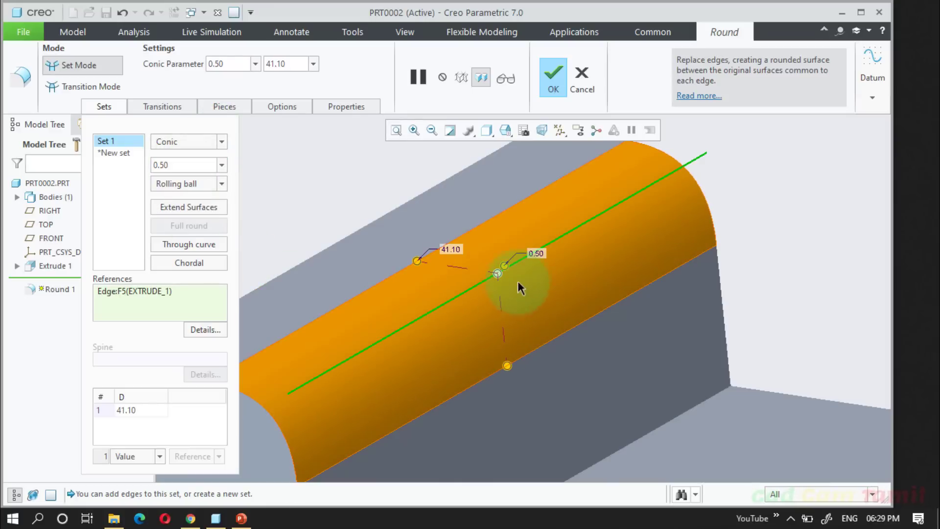
Step: Vary the round's conic parameter between 0.95 and 0.30 to compare profiles, then bring it to 0.85
{"action": "left_click_drag", "start_coordinate": [507, 266], "coordinate": [472, 292]}
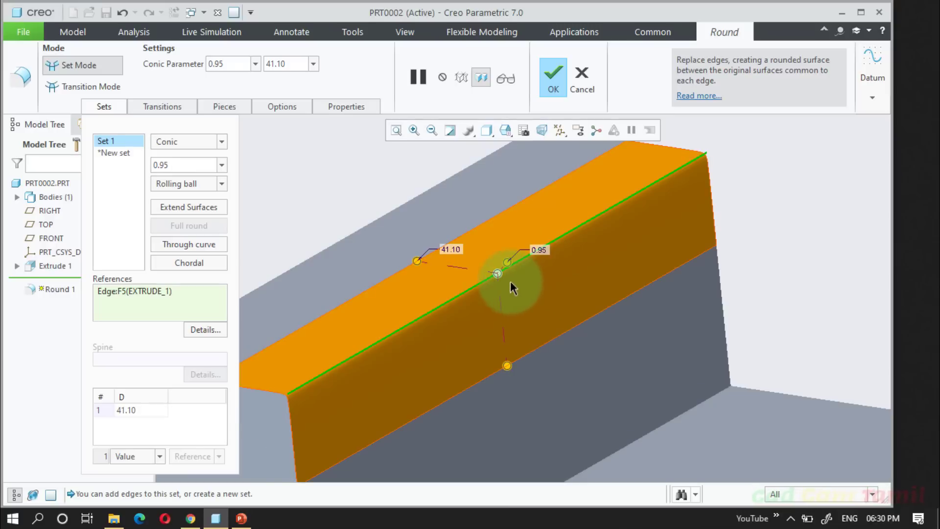
{"action": "mouse_move", "coordinate": [504, 266]}
{"action": "left_mouse_down"}
{"action": "mouse_move", "coordinate": [496, 280]}
{"action": "mouse_move", "coordinate": [510, 271]}
{"action": "left_mouse_up"}
{"action": "scroll", "coordinate": [661, 207], "scroll_direction": "up", "scroll_amount": 2}
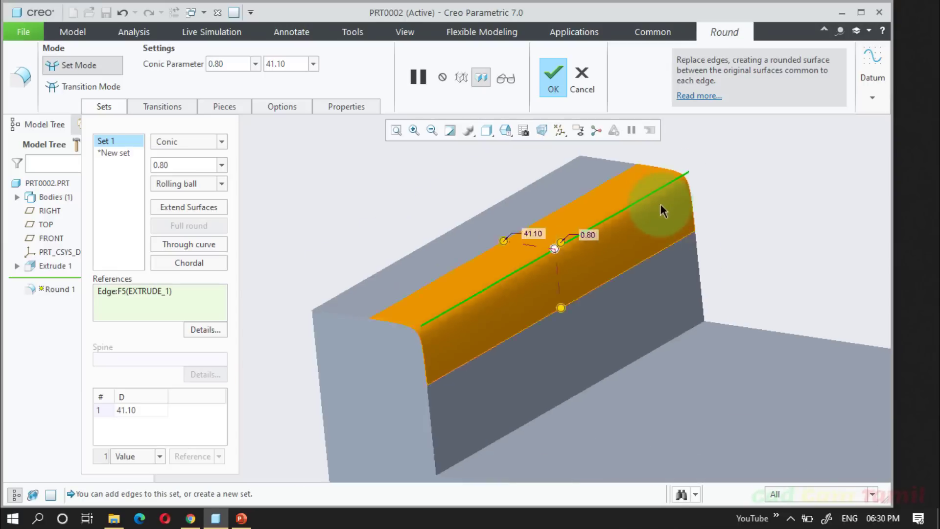
{"action": "middle_click_drag", "start_coordinate": [661, 208], "coordinate": [594, 256]}
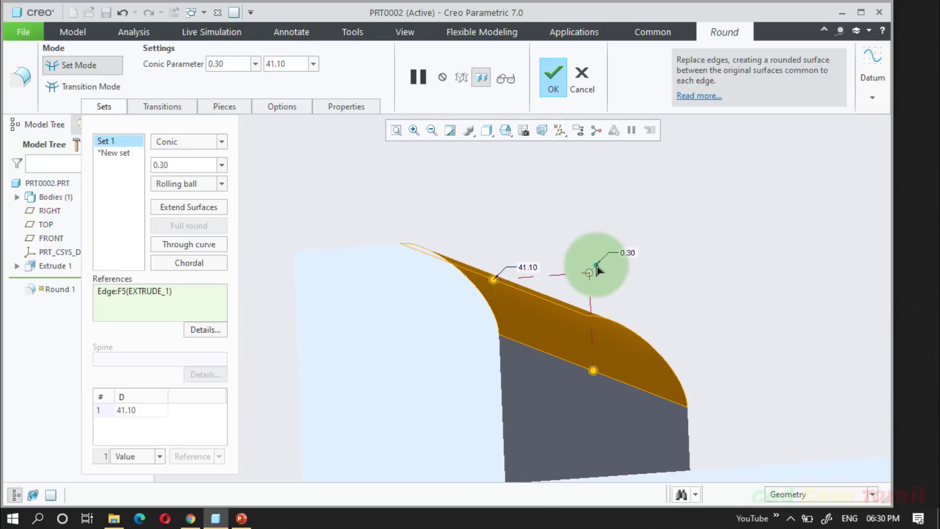
{"action": "left_click_drag", "start_coordinate": [602, 257], "coordinate": [577, 277]}
{"action": "middle_click_drag", "start_coordinate": [520, 336], "coordinate": [472, 374]}
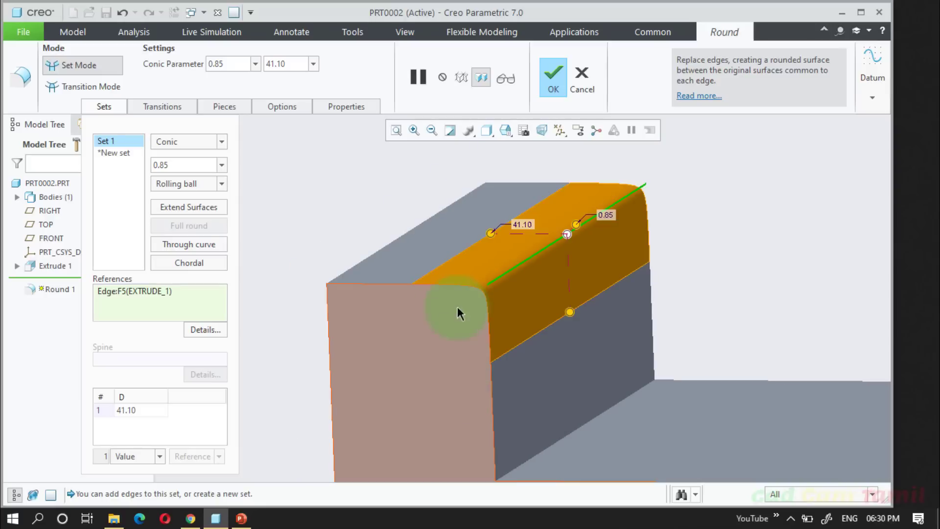
Step: Change the cross-section to D1 x D2 Conic, with conic parameter 0.75, D1 19.50 and D2 58.00
{"action": "left_click", "coordinate": [222, 141]}
{"action": "left_click", "coordinate": [181, 191]}
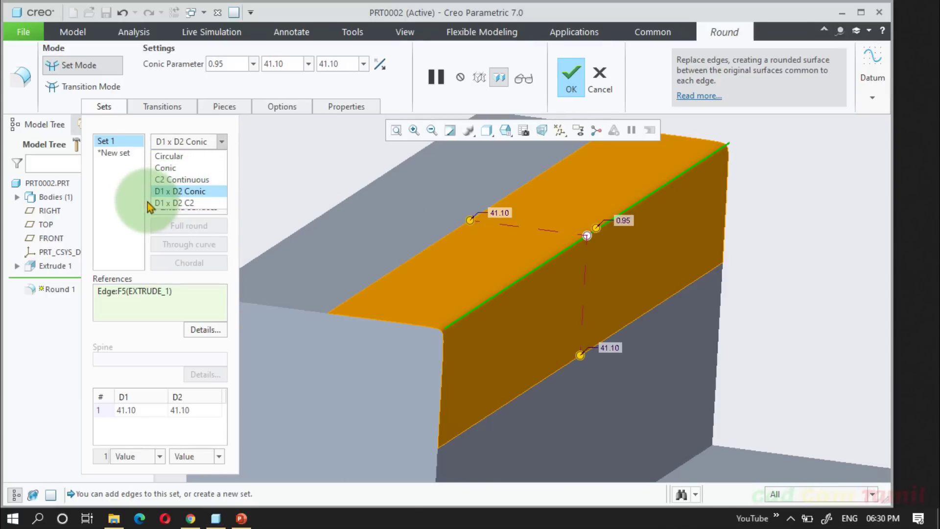
{"action": "left_click", "coordinate": [211, 192]}
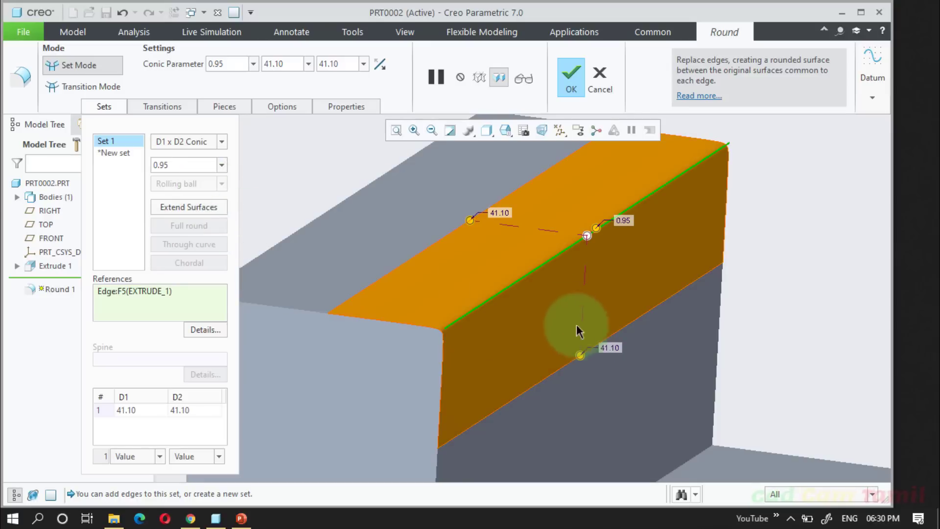
{"action": "mouse_move", "coordinate": [597, 229]}
{"action": "left_mouse_down"}
{"action": "mouse_move", "coordinate": [590, 238]}
{"action": "mouse_move", "coordinate": [604, 231]}
{"action": "left_mouse_up"}
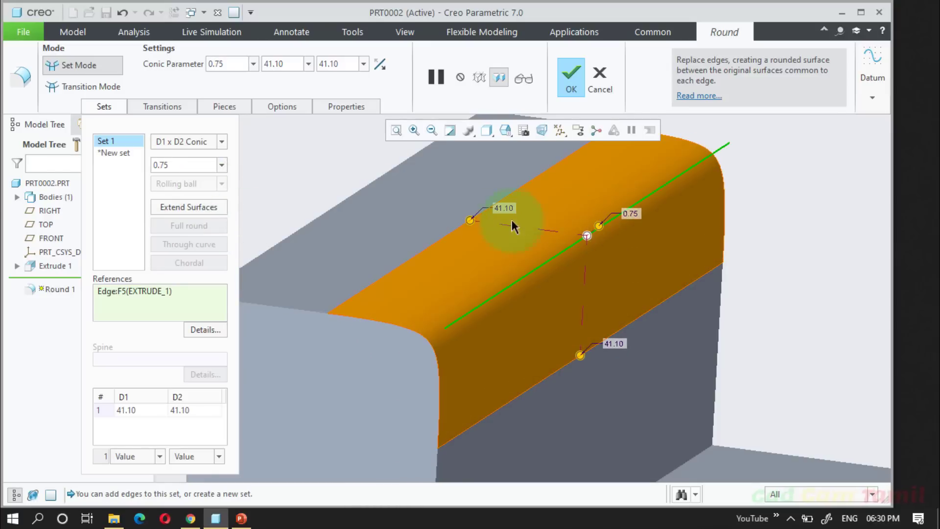
{"action": "left_click_drag", "start_coordinate": [471, 225], "coordinate": [533, 228]}
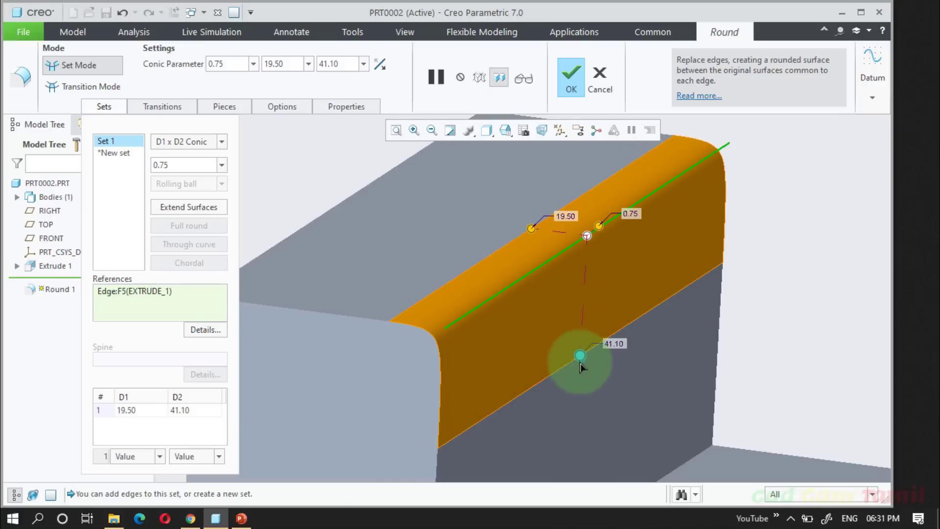
{"action": "left_click_drag", "start_coordinate": [580, 363], "coordinate": [588, 403]}
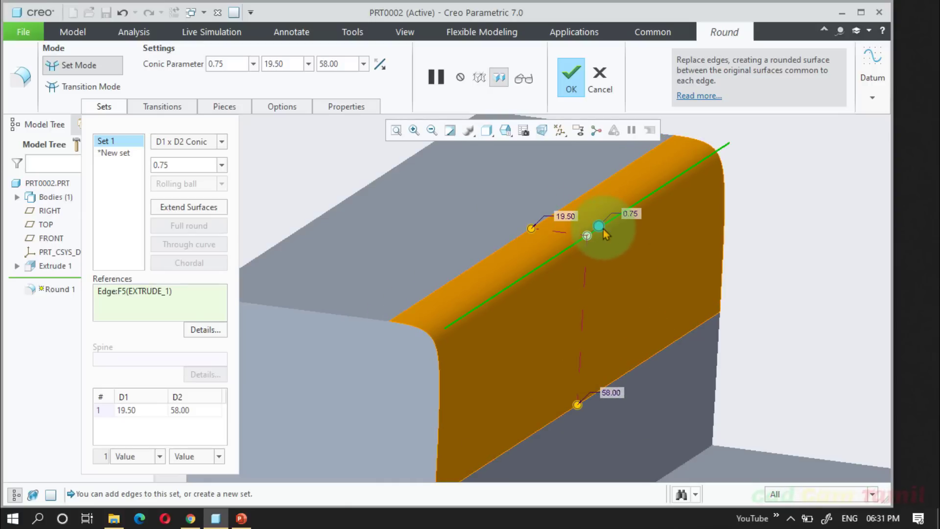
Step: Lower the conic parameter of the D1 x D2 round through 0.65 to 0.45
{"action": "mouse_move", "coordinate": [604, 230]}
{"action": "left_mouse_down"}
{"action": "mouse_move", "coordinate": [593, 235]}
{"action": "mouse_move", "coordinate": [607, 238]}
{"action": "left_mouse_up"}
{"action": "middle_click_drag", "start_coordinate": [607, 238], "coordinate": [572, 287]}
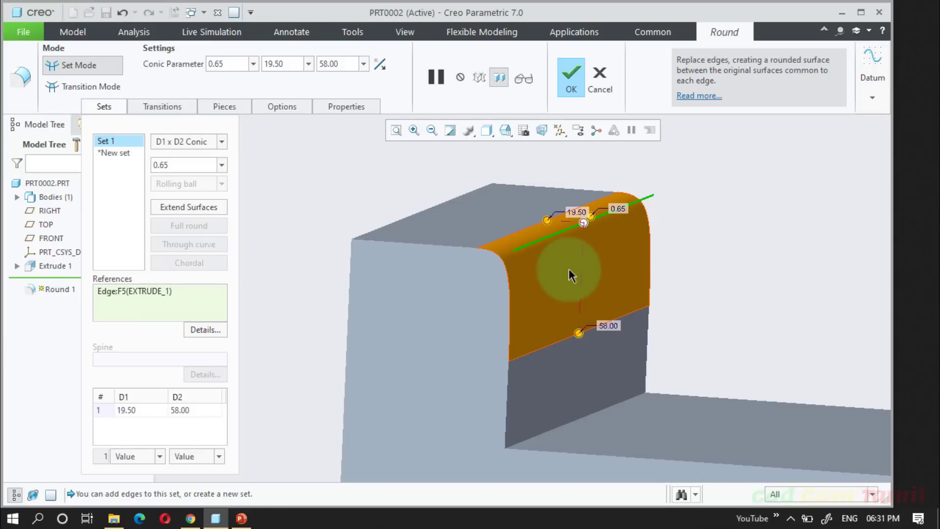
{"action": "left_click_drag", "start_coordinate": [588, 221], "coordinate": [612, 234]}
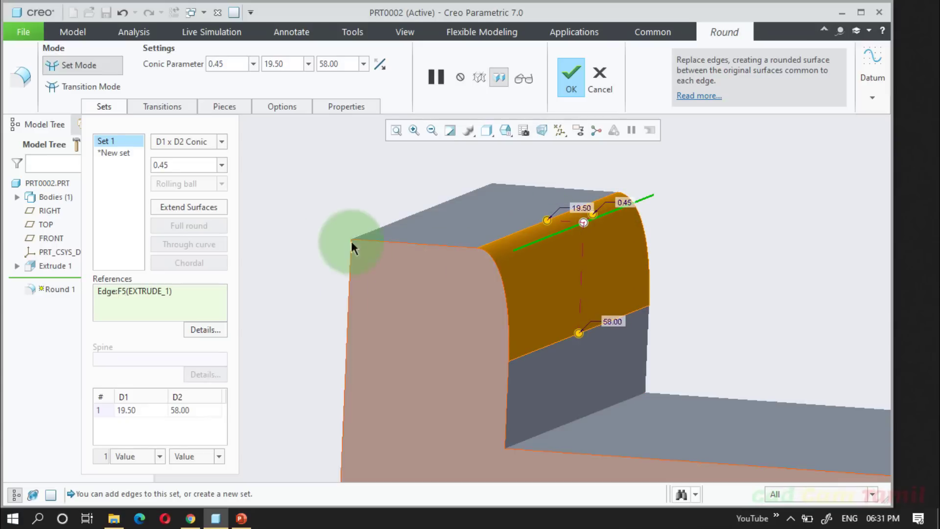
Step: Change the cross-section to D1 x D2 C2, with D1 29.30, D2 40.00 and a C2 shape factor of 0.60
{"action": "left_click", "coordinate": [222, 142]}
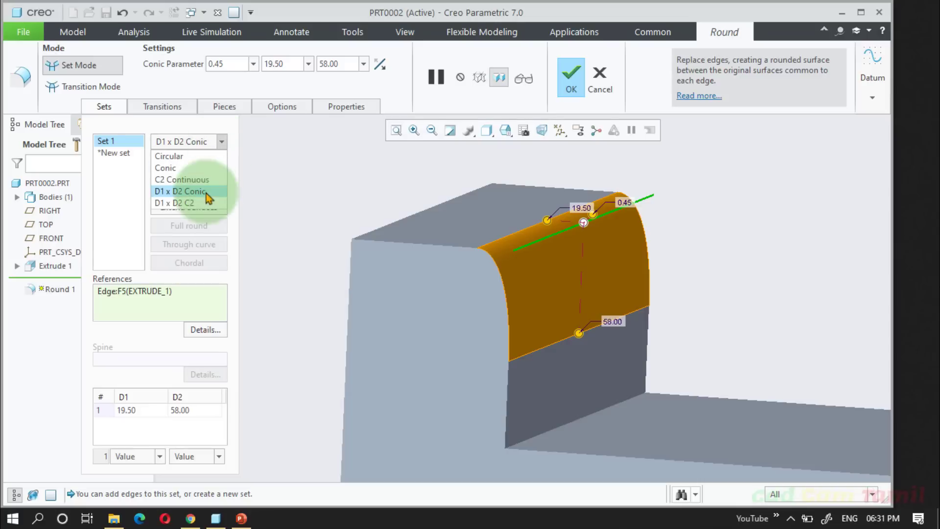
{"action": "left_click", "coordinate": [178, 167]}
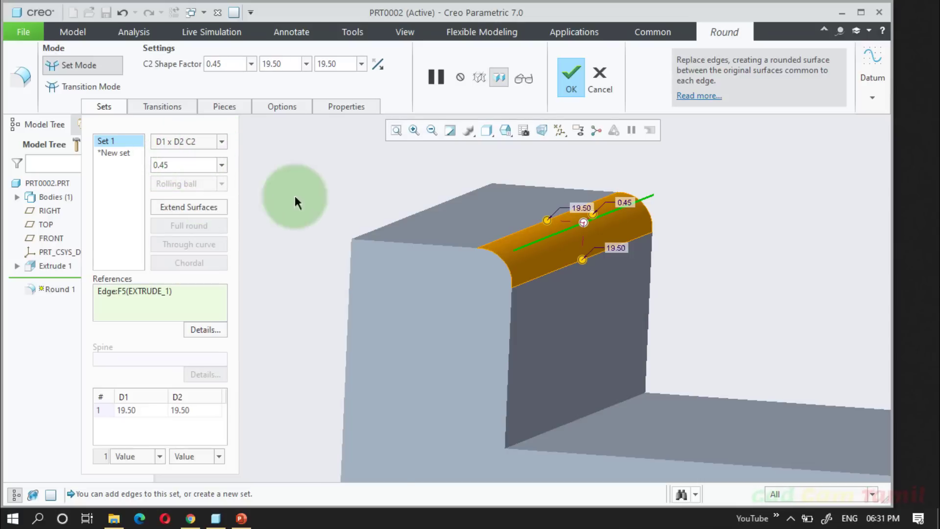
{"action": "scroll", "coordinate": [611, 190], "scroll_direction": "down", "scroll_amount": 2}
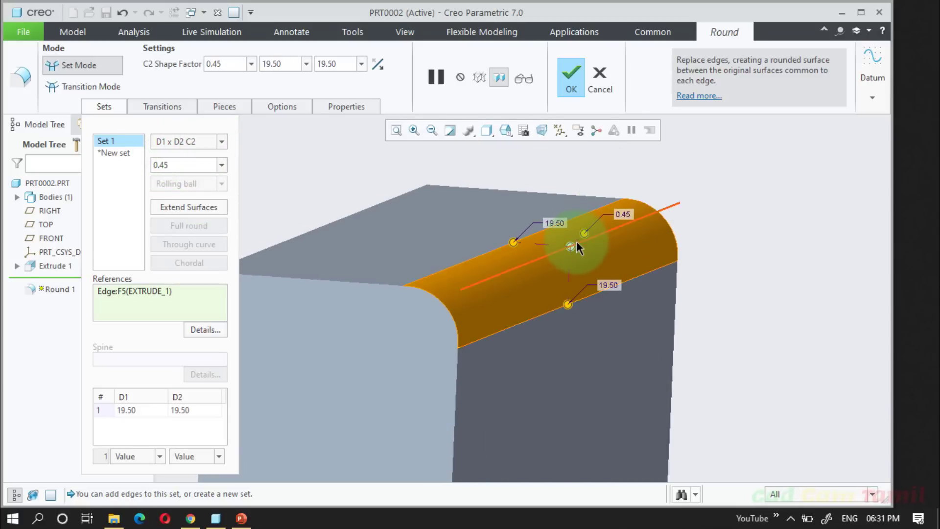
{"action": "left_click_drag", "start_coordinate": [515, 242], "coordinate": [487, 241]}
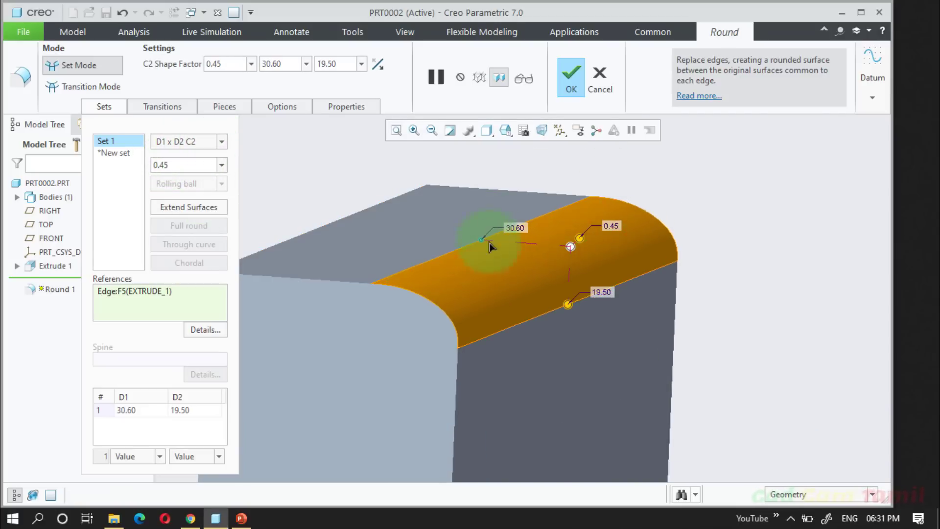
{"action": "left_click_drag", "start_coordinate": [568, 305], "coordinate": [571, 370]}
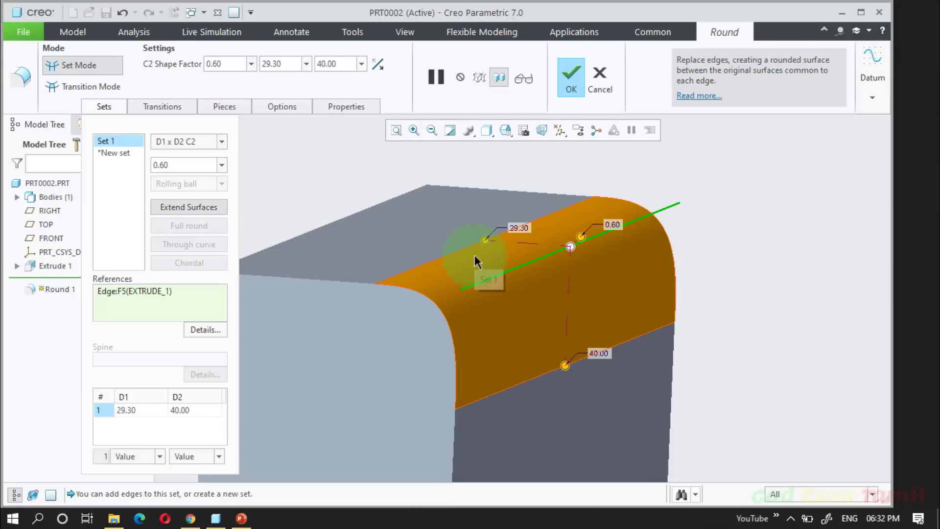
Step: Change the definition of the round's D1 distance from Value to Reference
{"action": "left_click", "coordinate": [127, 412]}
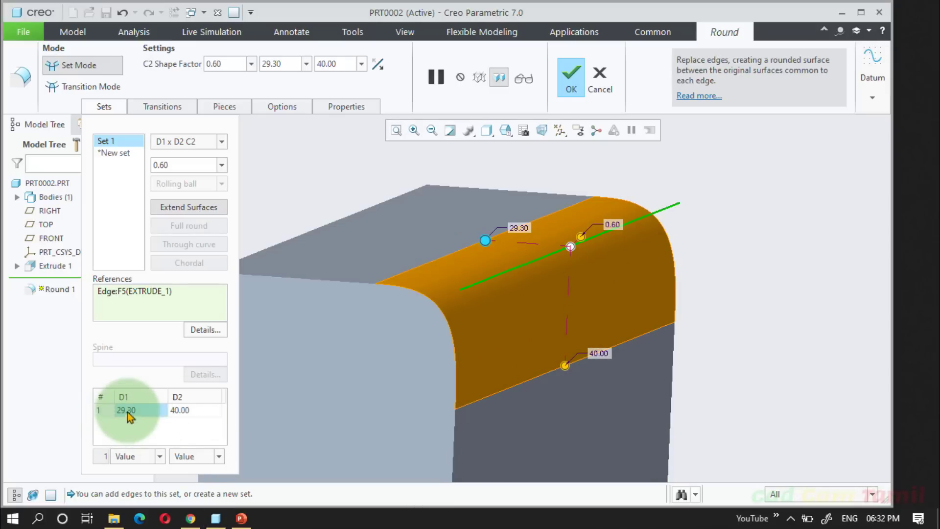
{"action": "left_click", "coordinate": [181, 411]}
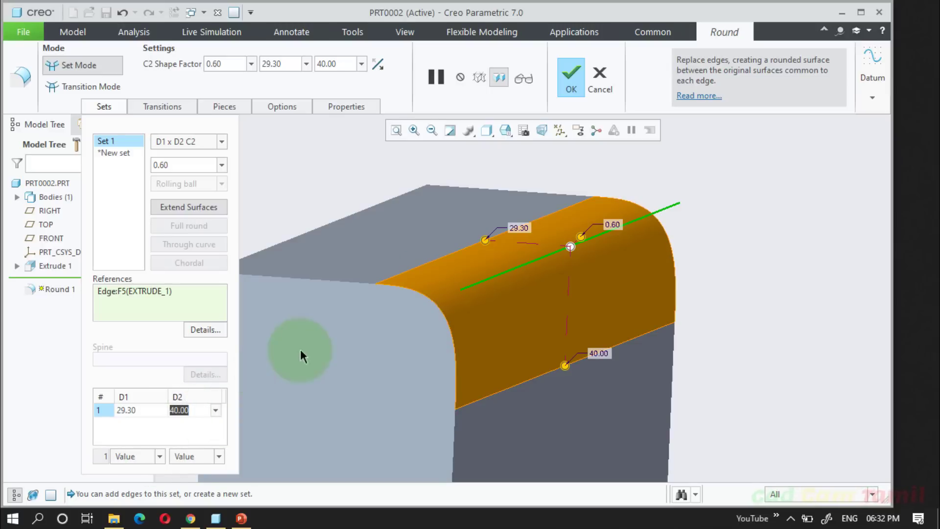
{"action": "left_click", "coordinate": [141, 456]}
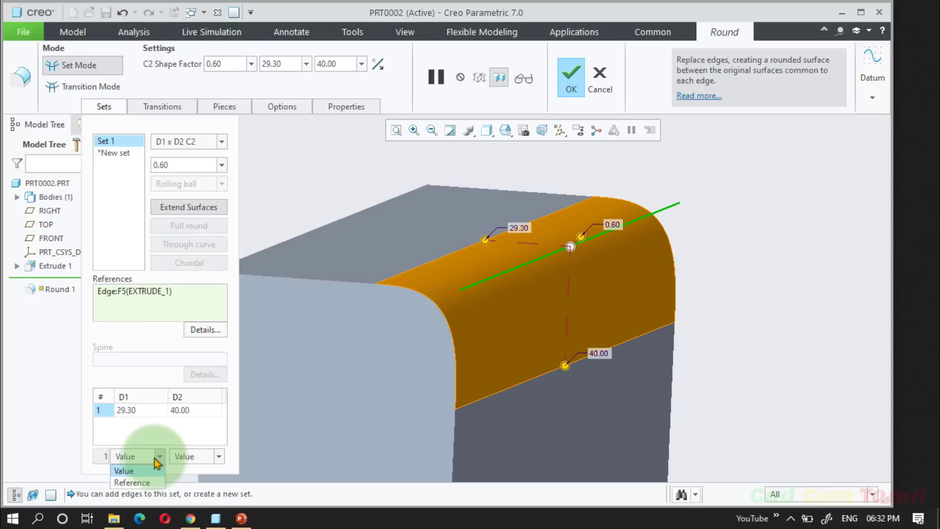
{"action": "left_click", "coordinate": [131, 483]}
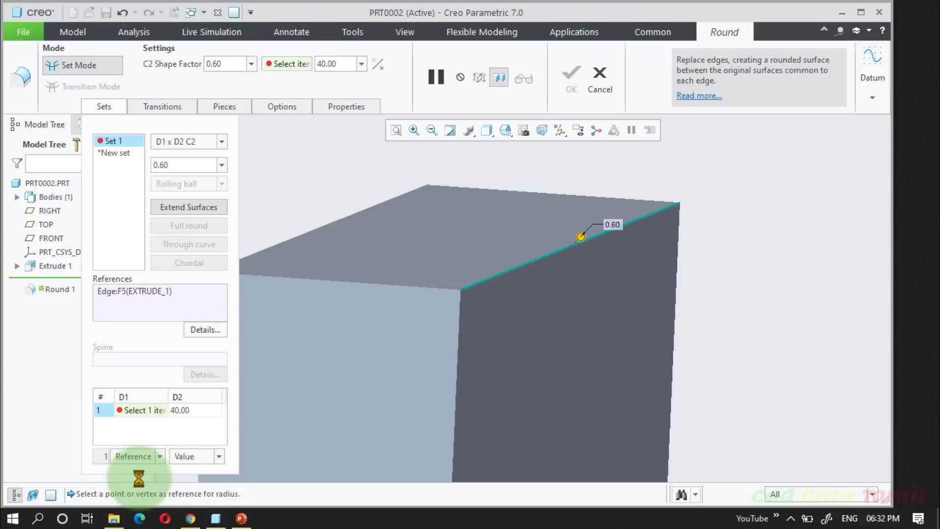
{"action": "left_click", "coordinate": [539, 236]}
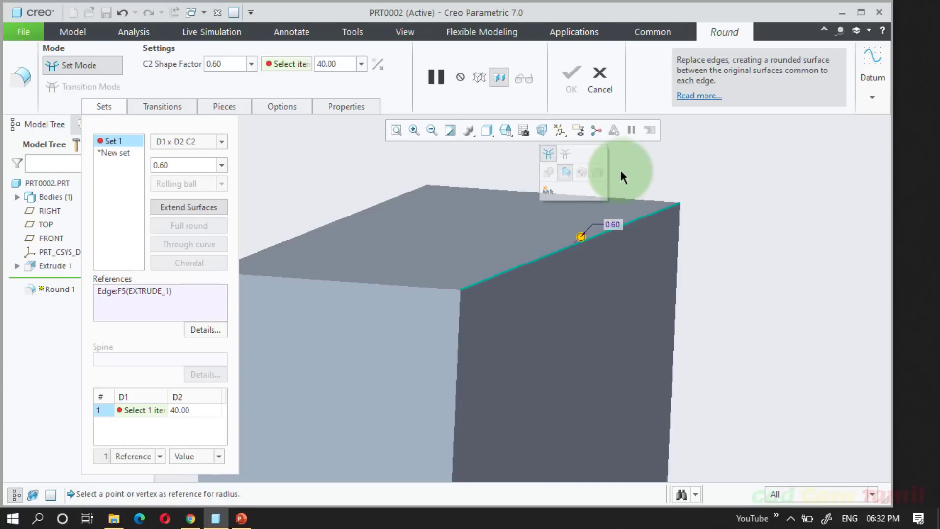
Step: Delete the round set that holds the reference-driven D1 distance
{"action": "scroll", "coordinate": [436, 193], "scroll_direction": "down", "scroll_amount": 2}
{"action": "left_click", "coordinate": [105, 107]}
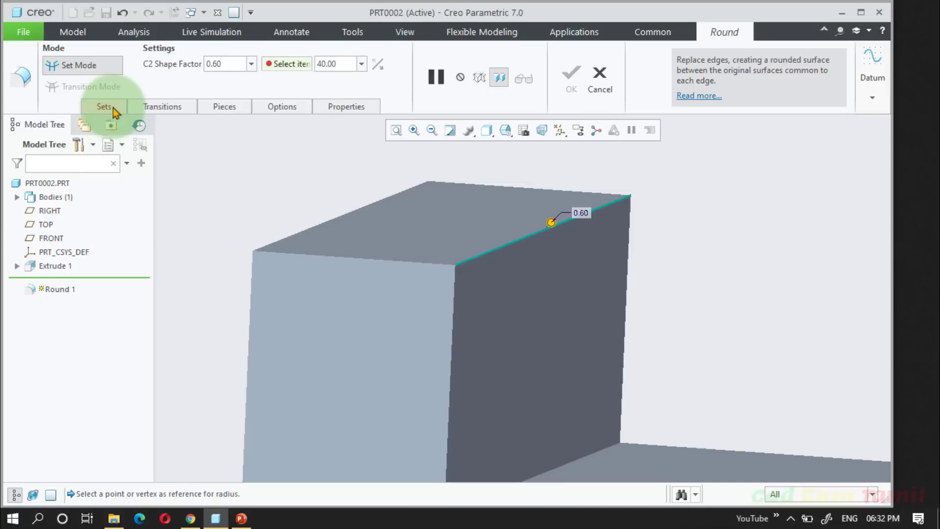
{"action": "right_click", "coordinate": [115, 151]}
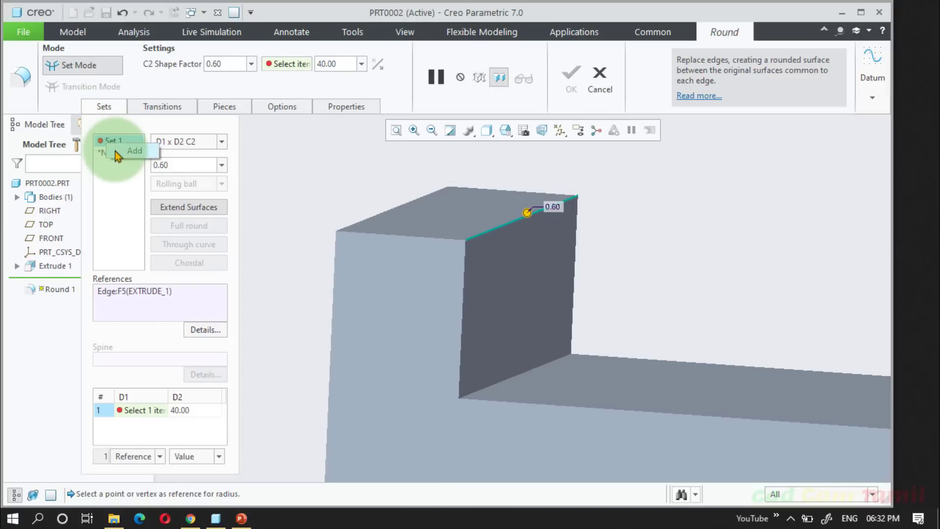
{"action": "right_click", "coordinate": [119, 142]}
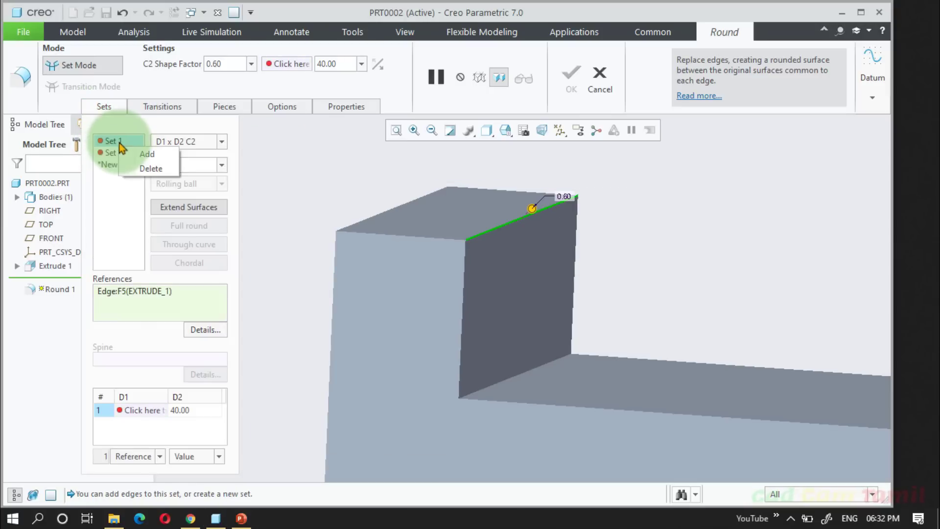
{"action": "left_click", "coordinate": [128, 171]}
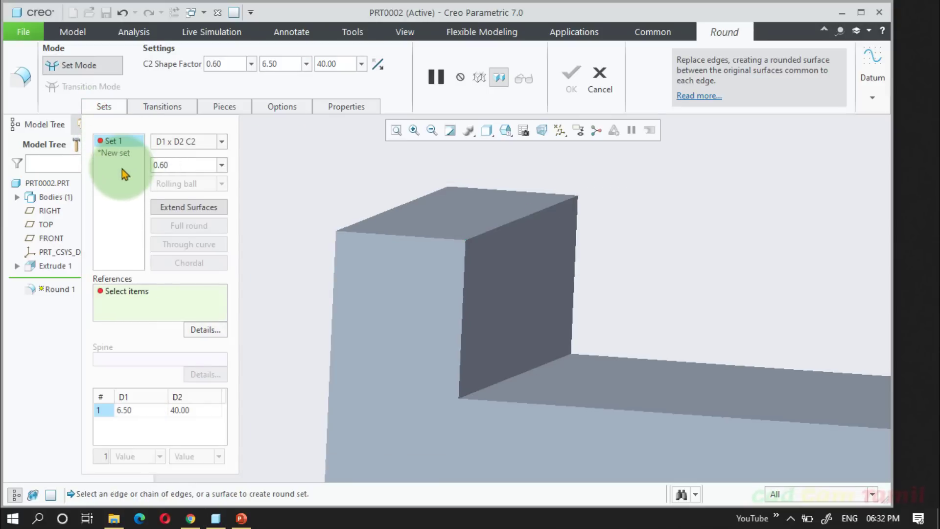
Step: Round the inner edge between the upright wall and the base with a Circular cross-section of radius 99.90
{"action": "mouse_move", "coordinate": [466, 312]}
{"action": "middle_mouse_down"}
{"action": "mouse_move", "coordinate": [470, 300]}
{"action": "mouse_move", "coordinate": [373, 287]}
{"action": "mouse_move", "coordinate": [457, 328]}
{"action": "middle_mouse_up"}
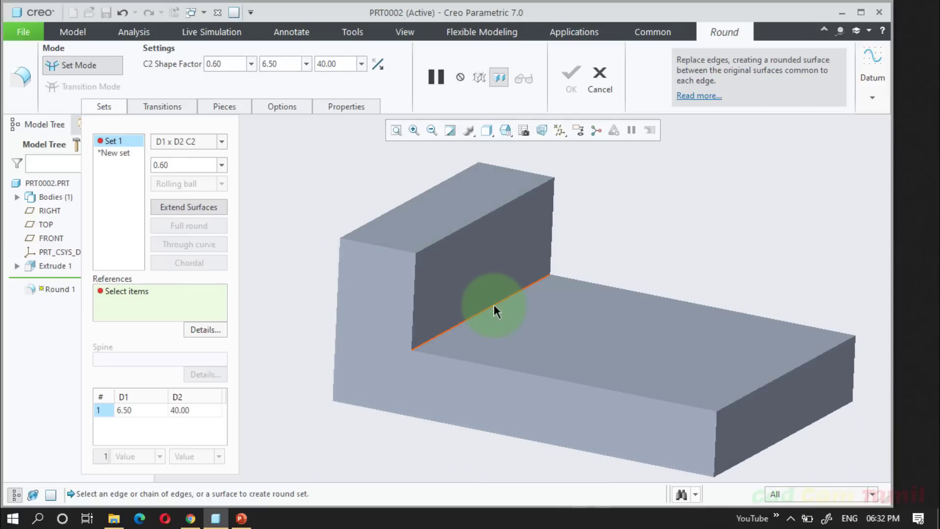
{"action": "left_click", "coordinate": [494, 304]}
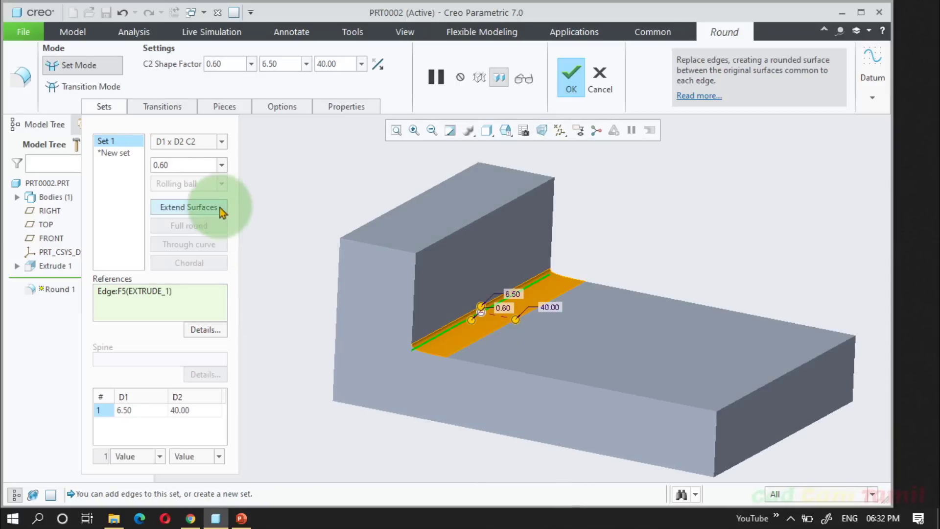
{"action": "left_click", "coordinate": [222, 141]}
{"action": "left_click", "coordinate": [200, 159]}
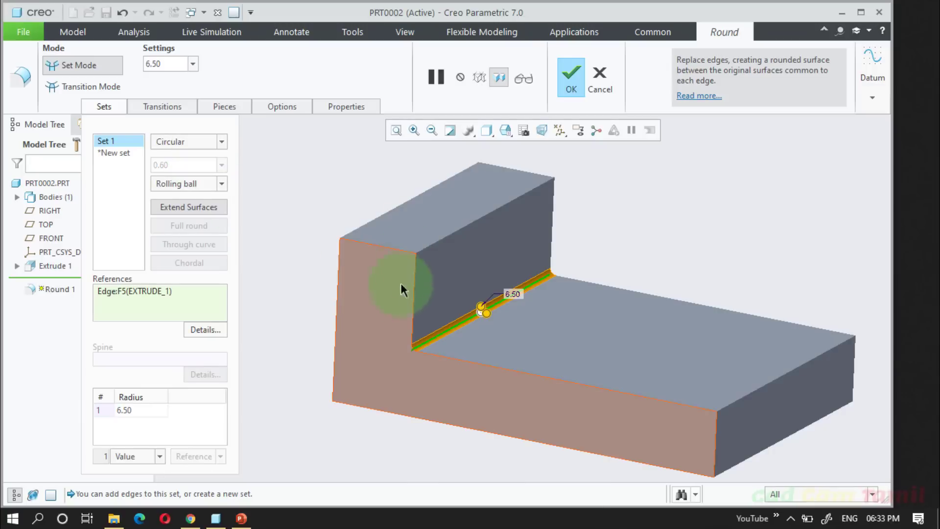
{"action": "left_click_drag", "start_coordinate": [474, 308], "coordinate": [474, 219]}
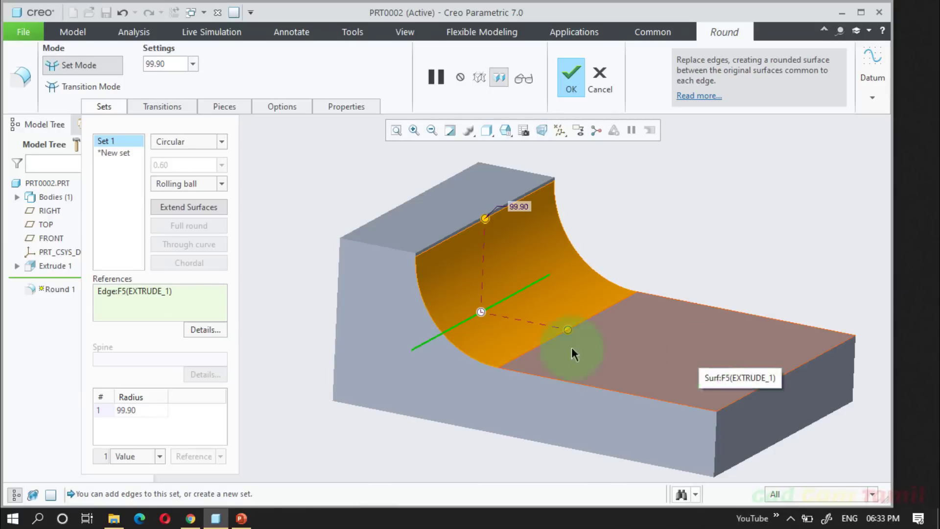
Step: Add a second round set between the base's top and end faces with radius 65.80, and cancel the Round feature
{"action": "left_click", "coordinate": [113, 153]}
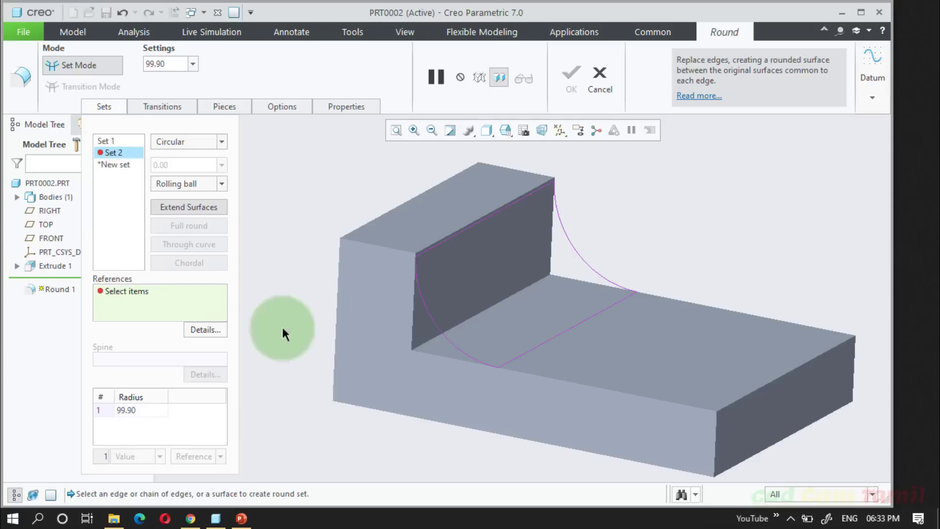
{"action": "left_click", "coordinate": [659, 357]}
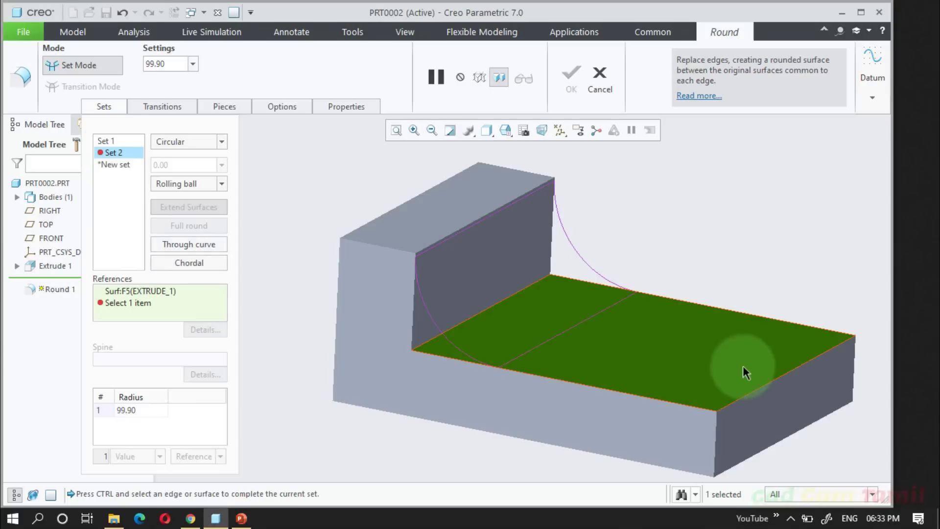
{"action": "left_click", "coordinate": [780, 409], "text": "ctrl"}
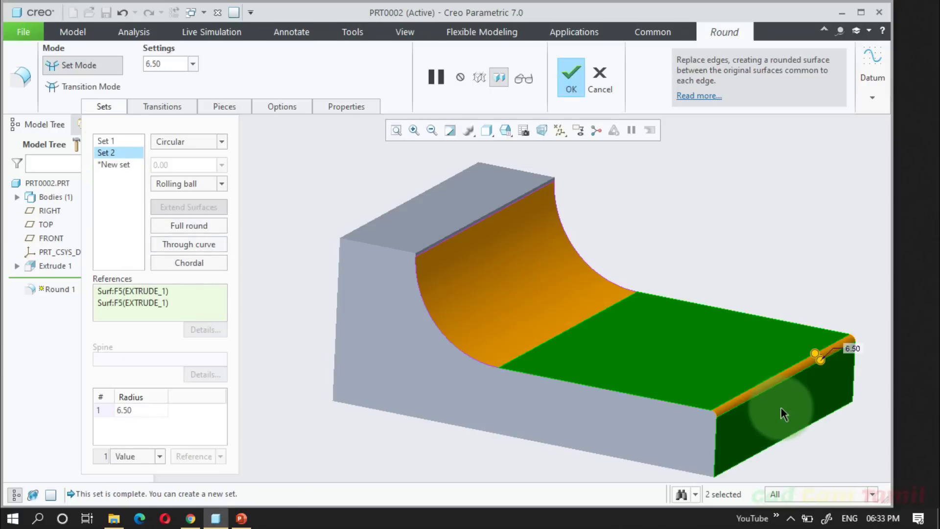
{"action": "left_click_drag", "start_coordinate": [814, 354], "coordinate": [772, 297]}
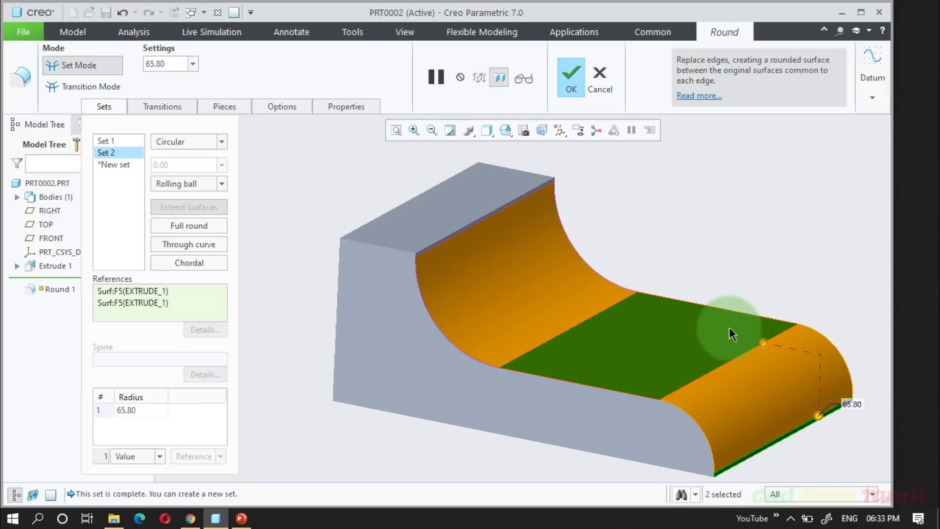
{"action": "left_click", "coordinate": [599, 76]}
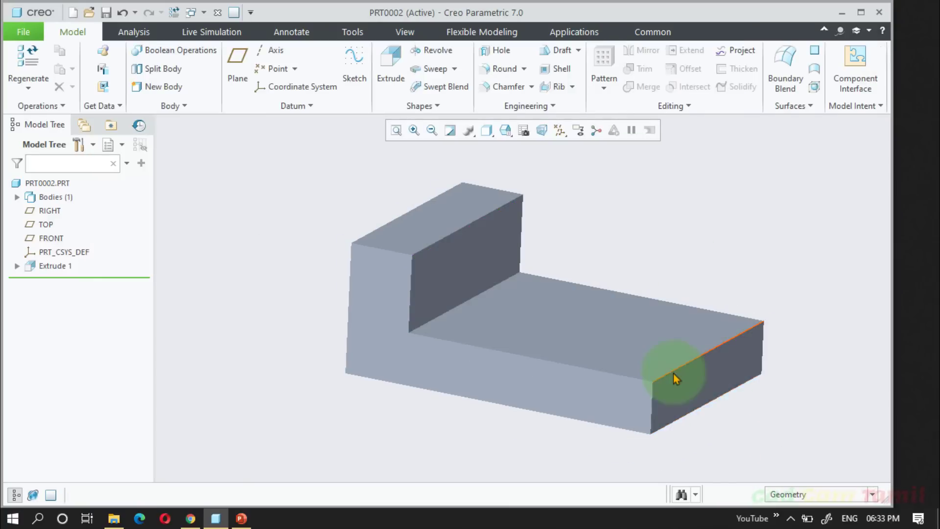
Step: Start a new Round on the base's top end edge, long top side edge and the vertical edge at their shared corner, radius 40.00
{"action": "scroll", "coordinate": [678, 392], "scroll_direction": "down", "scroll_amount": 2}
{"action": "scroll", "coordinate": [657, 386], "scroll_direction": "down", "scroll_amount": 3}
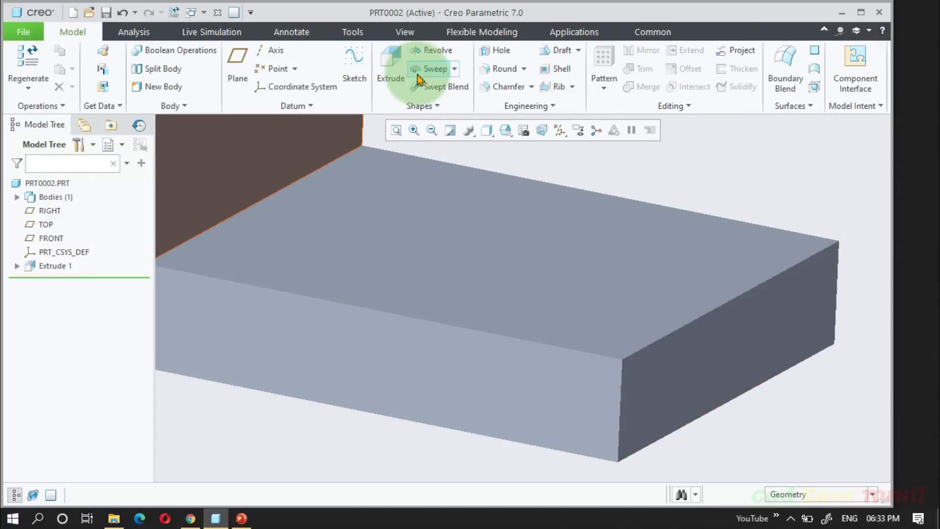
{"action": "left_click", "coordinate": [500, 68]}
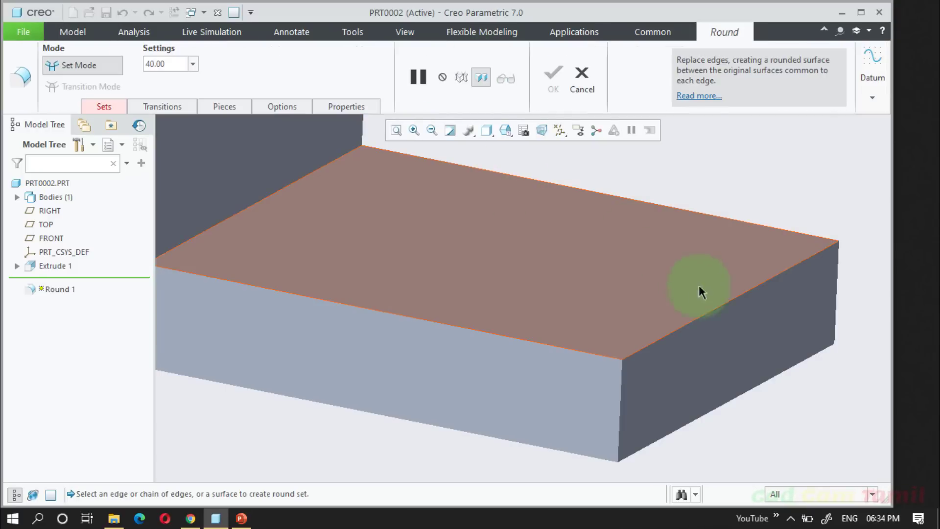
{"action": "left_click", "coordinate": [715, 309]}
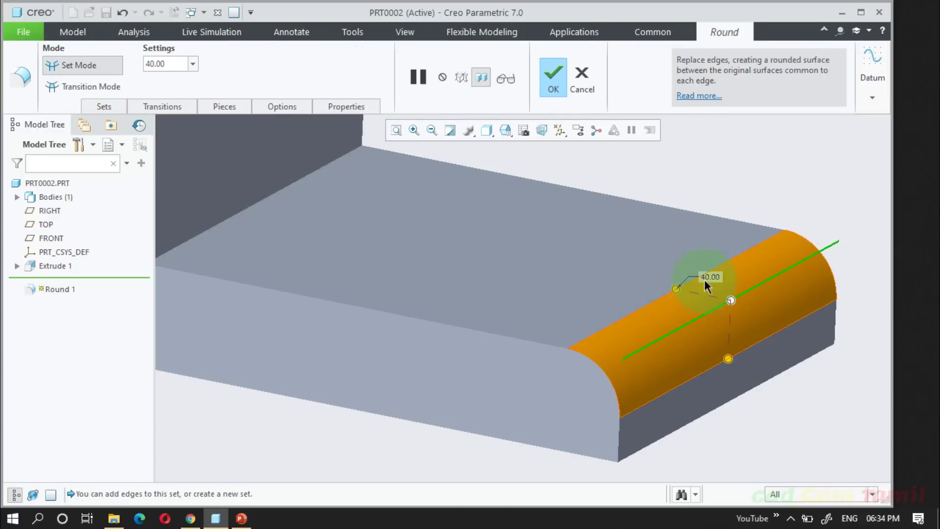
{"action": "left_click", "coordinate": [389, 312], "text": "ctrl"}
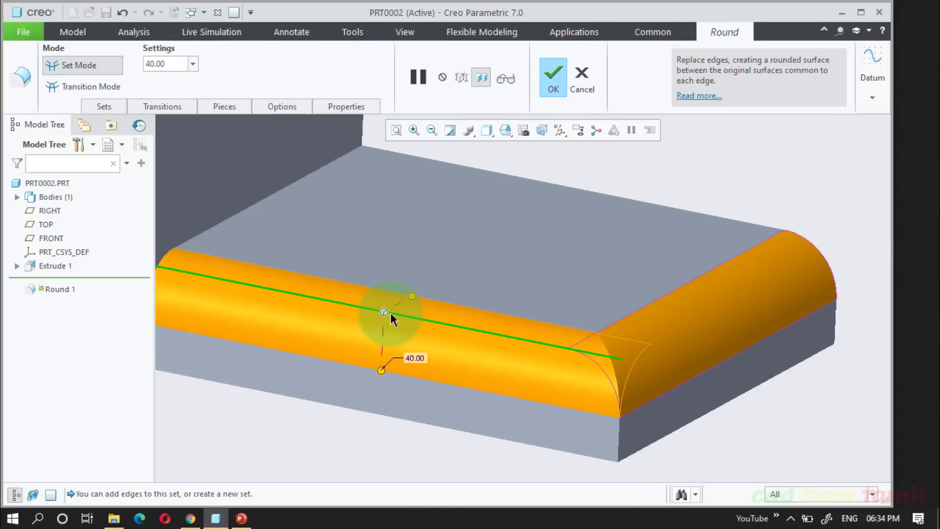
{"action": "left_click", "coordinate": [619, 441], "text": "ctrl"}
{"action": "scroll", "coordinate": [618, 439], "scroll_direction": "up", "scroll_amount": 2}
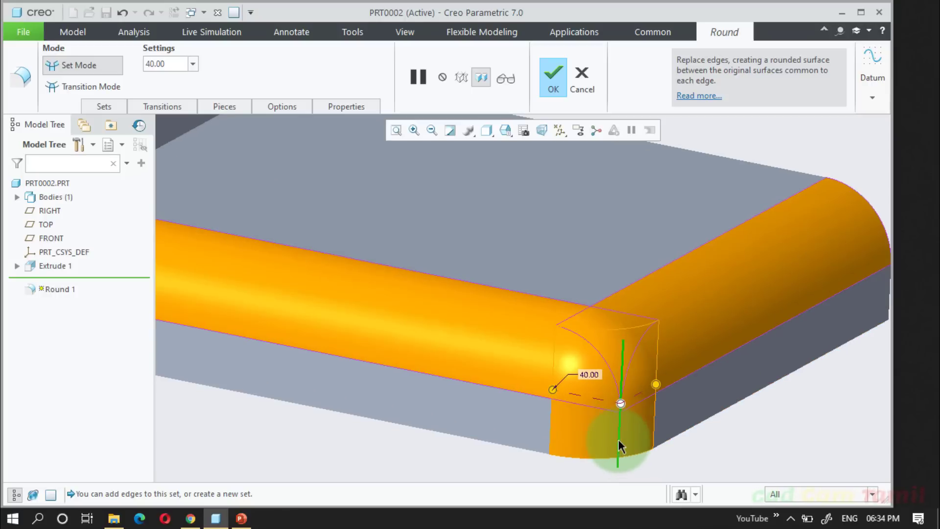
{"action": "scroll", "coordinate": [568, 313], "scroll_direction": "down", "scroll_amount": 2}
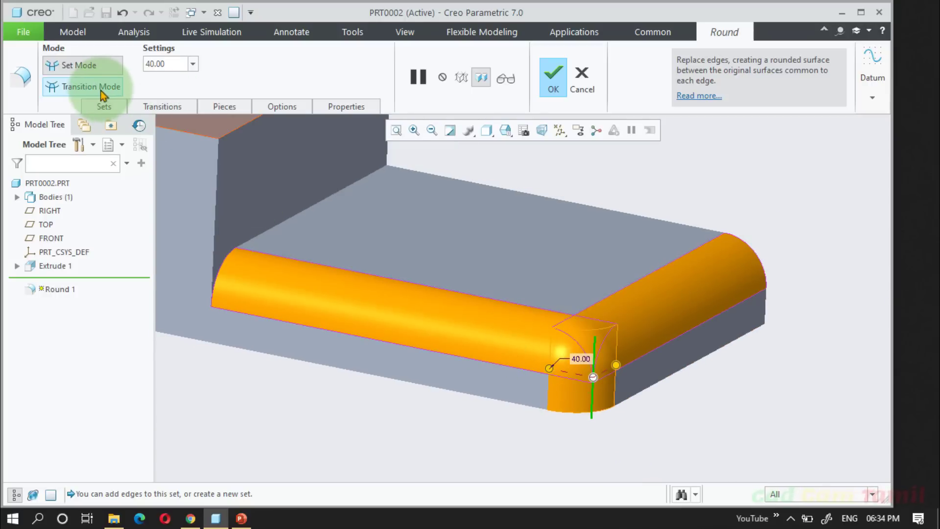
Step: Switch the round to transition editing and set the three-edge corner's transition to Intersect
{"action": "left_click", "coordinate": [72, 94]}
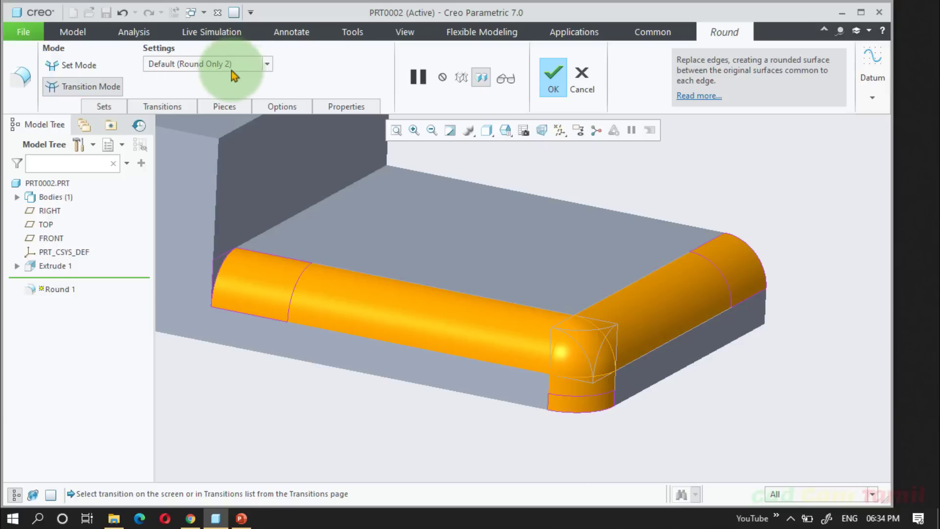
{"action": "left_click", "coordinate": [267, 64]}
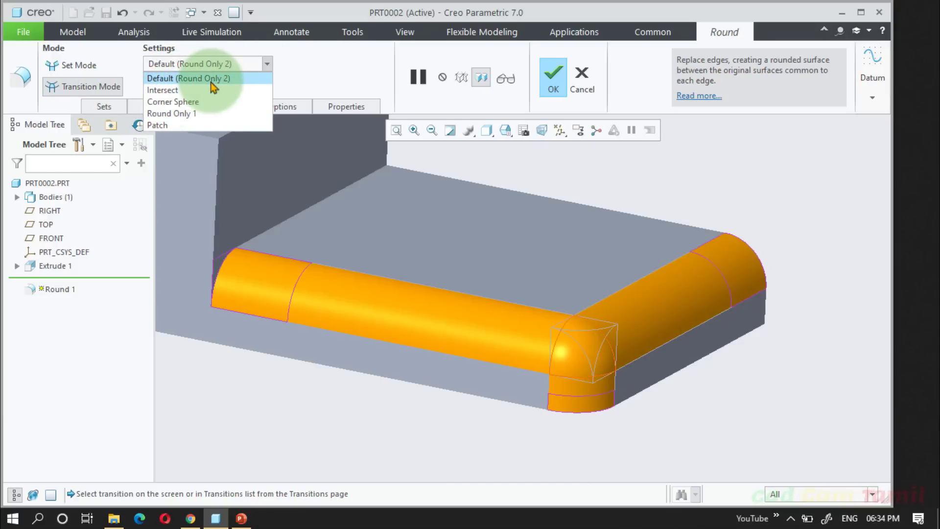
{"action": "left_click", "coordinate": [198, 91]}
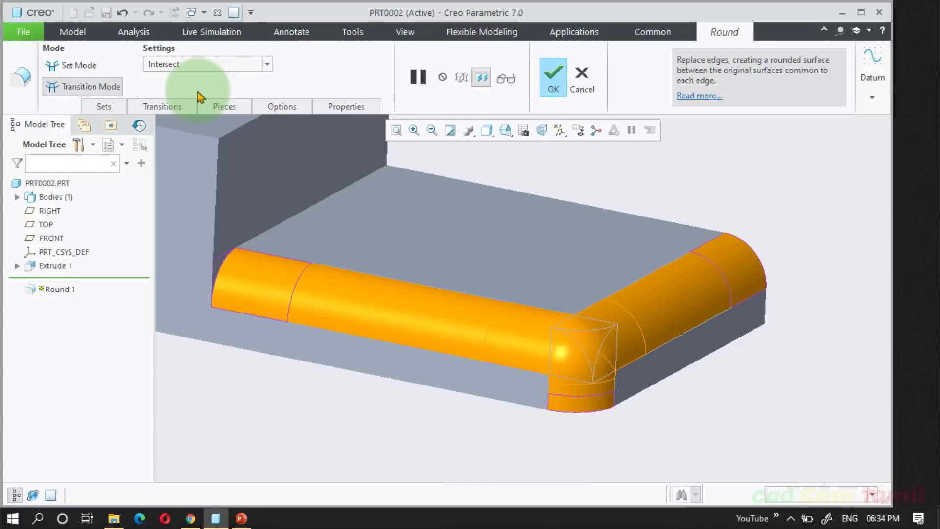
{"action": "middle_click_drag", "start_coordinate": [541, 262], "coordinate": [546, 248]}
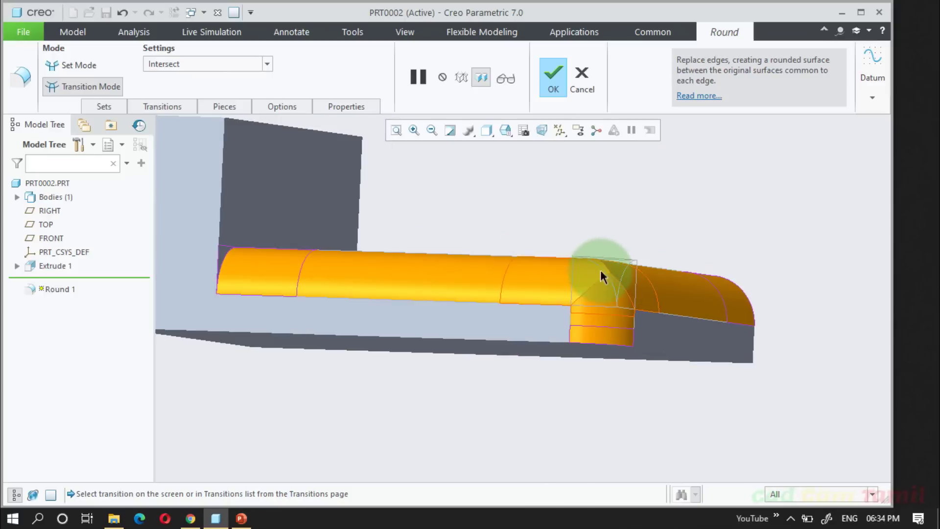
{"action": "scroll", "coordinate": [605, 276], "scroll_direction": "down", "scroll_amount": 3}
{"action": "mouse_move", "coordinate": [600, 295]}
{"action": "middle_mouse_down"}
{"action": "mouse_move", "coordinate": [615, 287]}
{"action": "mouse_move", "coordinate": [596, 289]}
{"action": "middle_mouse_up"}
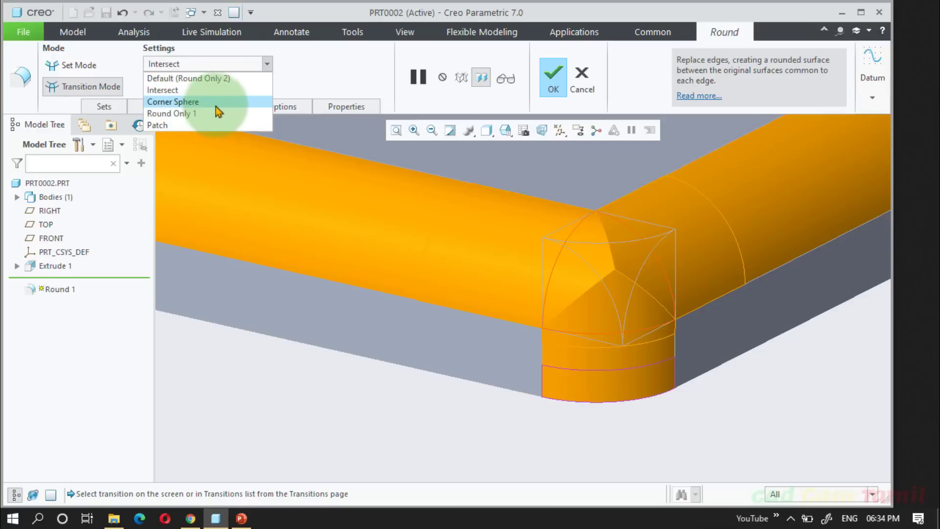
Step: Change the corner transition to Corner Sphere with R 40.00, and finally to Round Only 1
{"action": "left_click", "coordinate": [215, 105]}
{"action": "mouse_move", "coordinate": [618, 254]}
{"action": "middle_mouse_down"}
{"action": "mouse_move", "coordinate": [583, 258]}
{"action": "mouse_move", "coordinate": [608, 258]}
{"action": "mouse_move", "coordinate": [616, 245]}
{"action": "middle_mouse_up"}
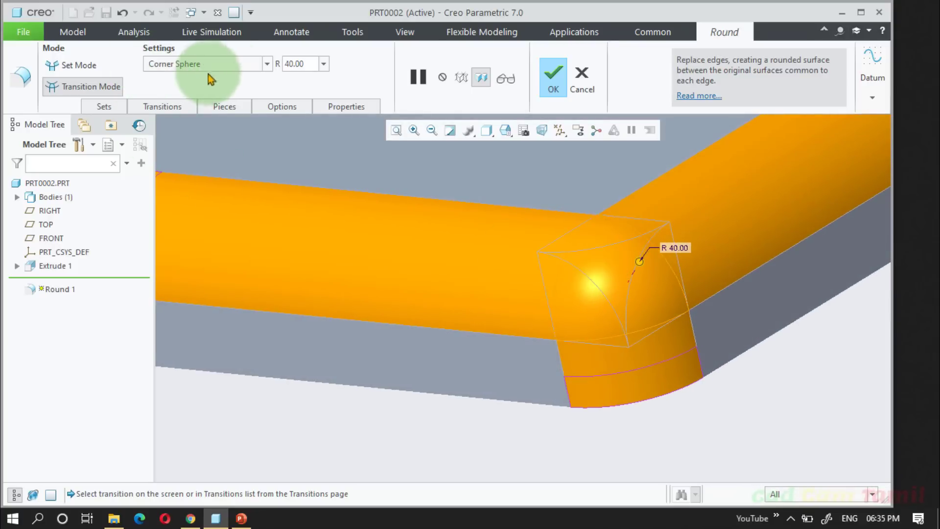
{"action": "left_click", "coordinate": [218, 65]}
{"action": "left_click", "coordinate": [186, 110]}
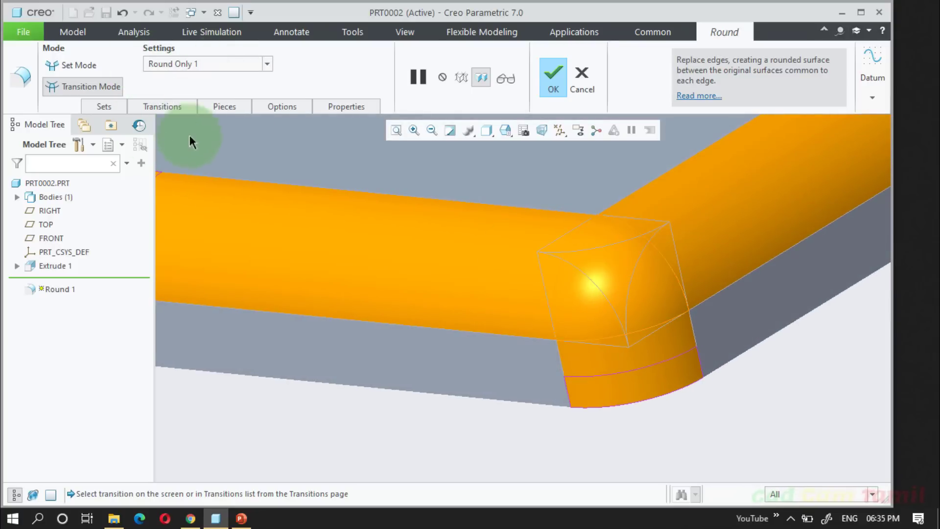
{"action": "middle_click_drag", "start_coordinate": [392, 284], "coordinate": [533, 305]}
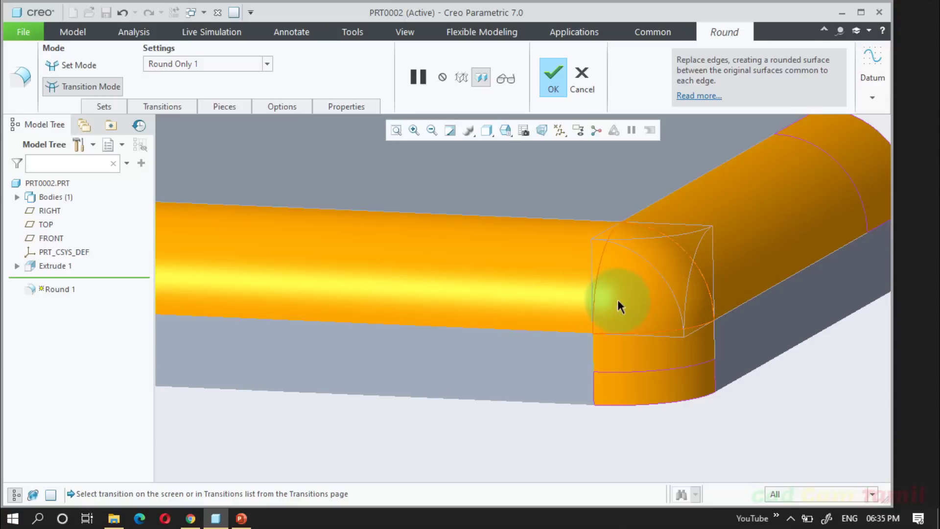
{"action": "left_click", "coordinate": [266, 65]}
{"action": "left_click", "coordinate": [211, 112]}
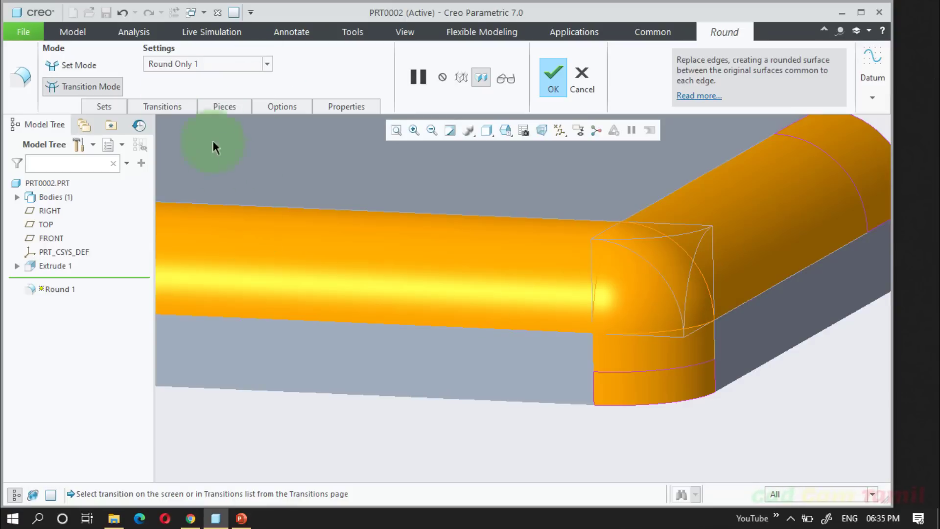
{"action": "middle_click_drag", "start_coordinate": [530, 303], "coordinate": [521, 305]}
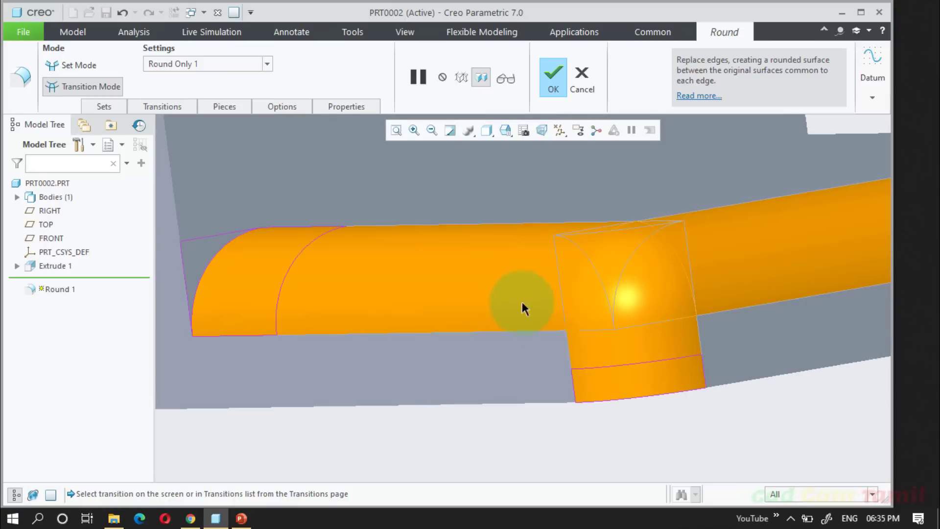
Step: Reselect the base corner's transition in transition editing and complete the round with Round Only 1
{"action": "left_click", "coordinate": [618, 325]}
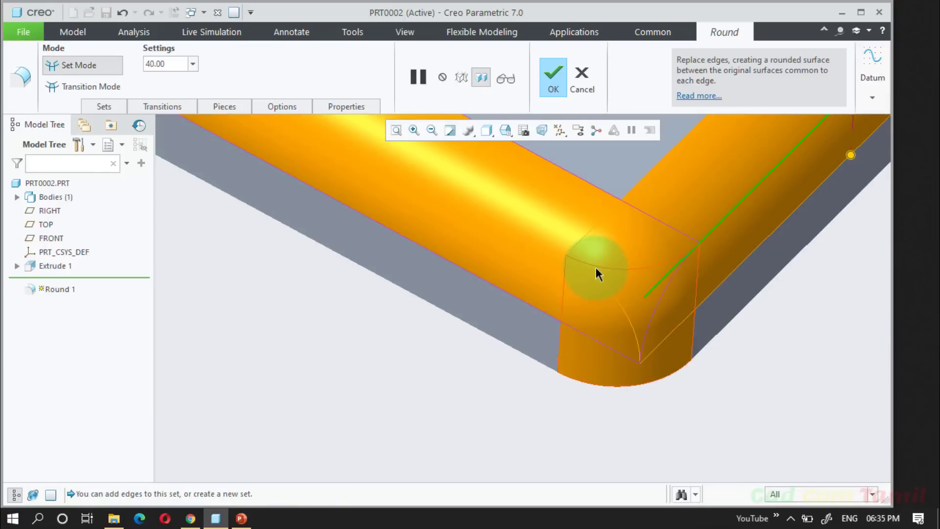
{"action": "mouse_move", "coordinate": [595, 266]}
{"action": "middle_mouse_down"}
{"action": "mouse_move", "coordinate": [575, 293]}
{"action": "mouse_move", "coordinate": [590, 260]}
{"action": "middle_mouse_up"}
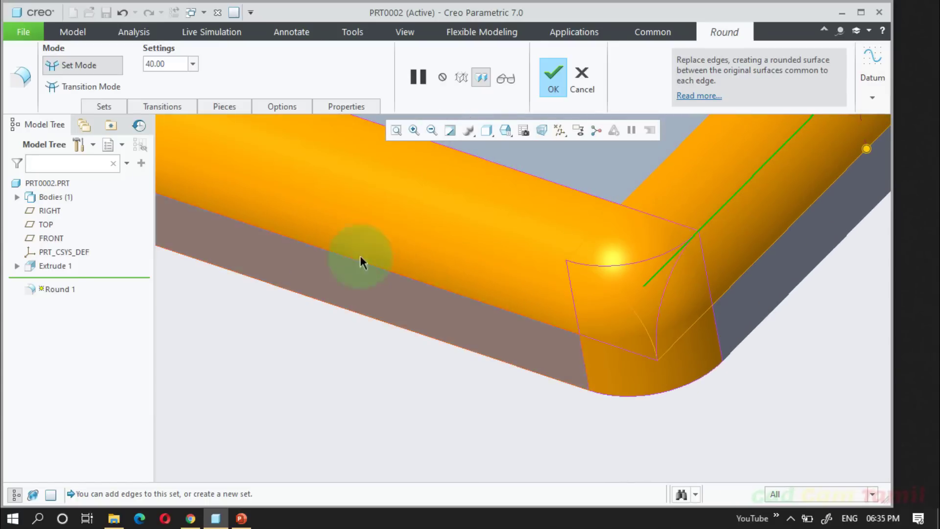
{"action": "left_click", "coordinate": [113, 93]}
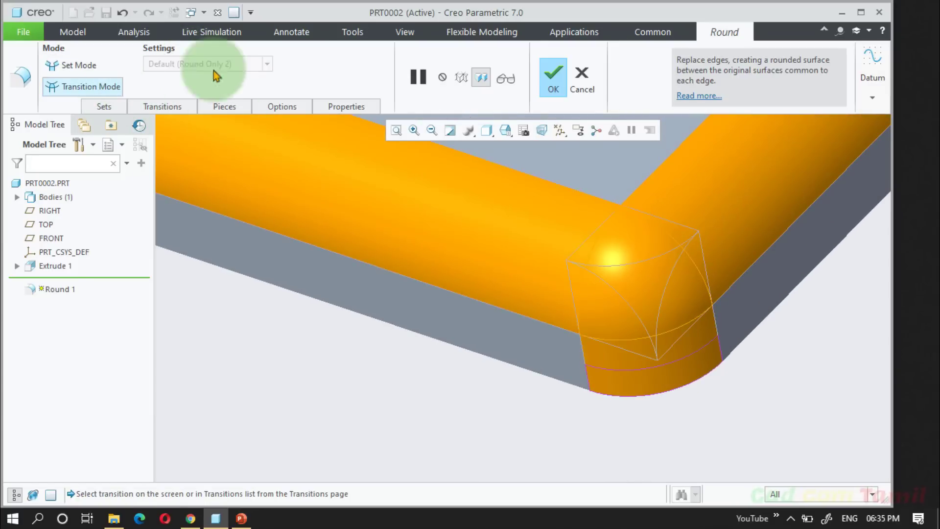
{"action": "left_click", "coordinate": [655, 268]}
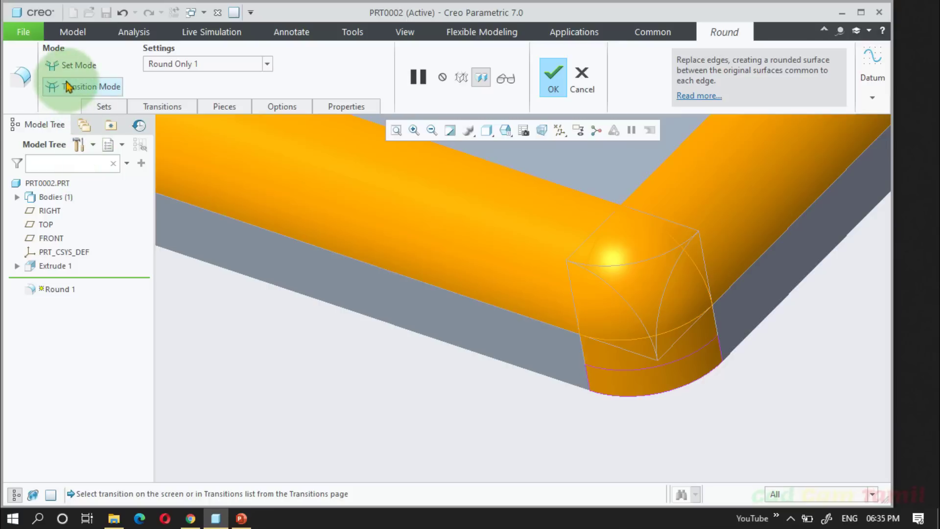
{"action": "left_click", "coordinate": [553, 78]}
Step: Start a Round between the rounded surface on the upright's top edge and the rounded surface along the base's end
{"action": "mouse_move", "coordinate": [539, 187]}
{"action": "middle_mouse_down"}
{"action": "mouse_move", "coordinate": [489, 373]}
{"action": "mouse_move", "coordinate": [541, 374]}
{"action": "mouse_move", "coordinate": [558, 352]}
{"action": "mouse_move", "coordinate": [560, 367]}
{"action": "mouse_move", "coordinate": [409, 439]}
{"action": "mouse_move", "coordinate": [319, 462]}
{"action": "middle_mouse_up"}
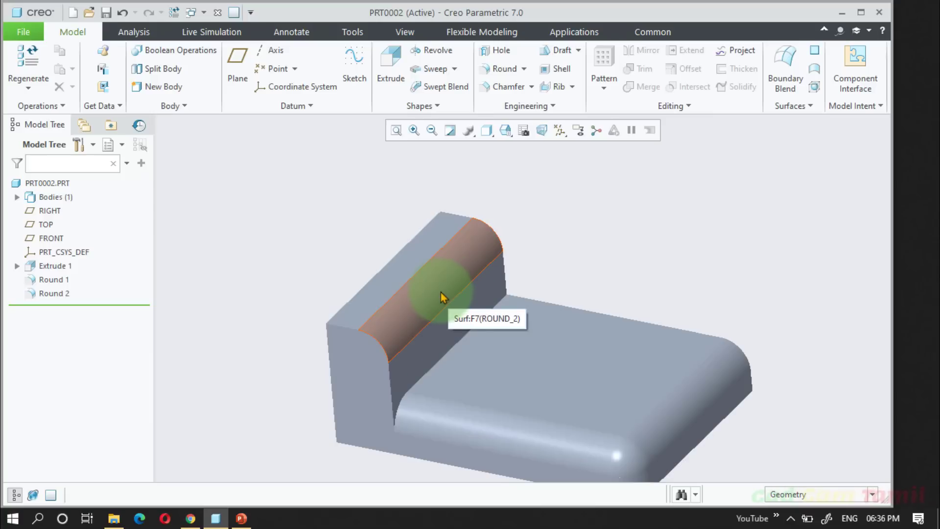
{"action": "left_click", "coordinate": [500, 69]}
{"action": "left_click", "coordinate": [452, 259]}
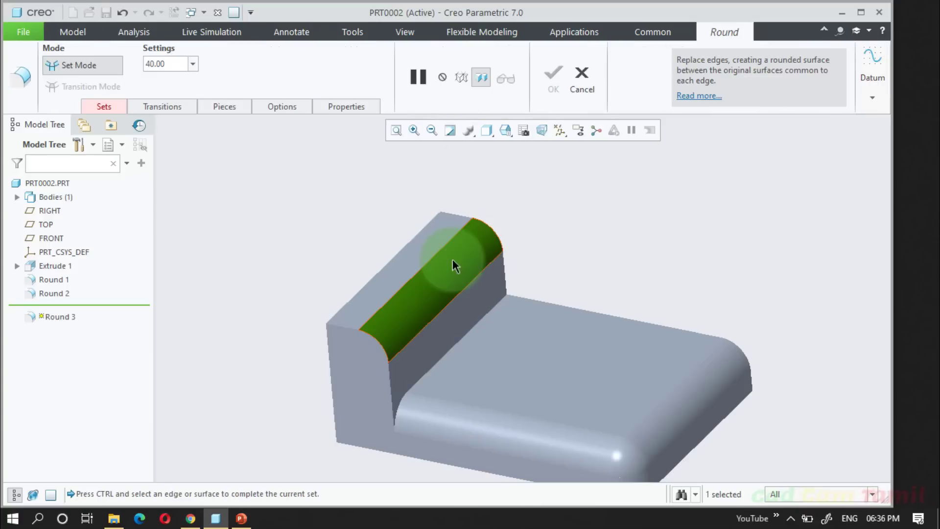
{"action": "left_click", "coordinate": [697, 378]}
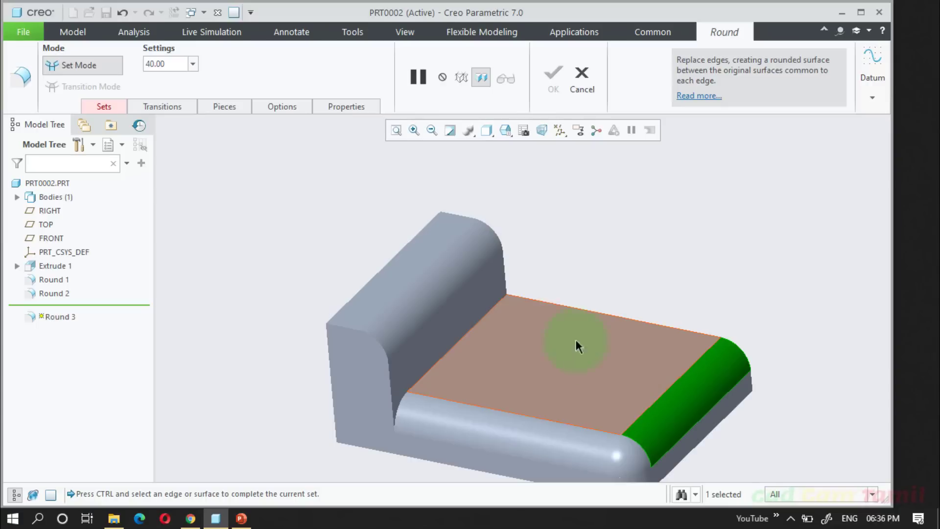
{"action": "left_click", "coordinate": [460, 272], "text": "ctrl"}
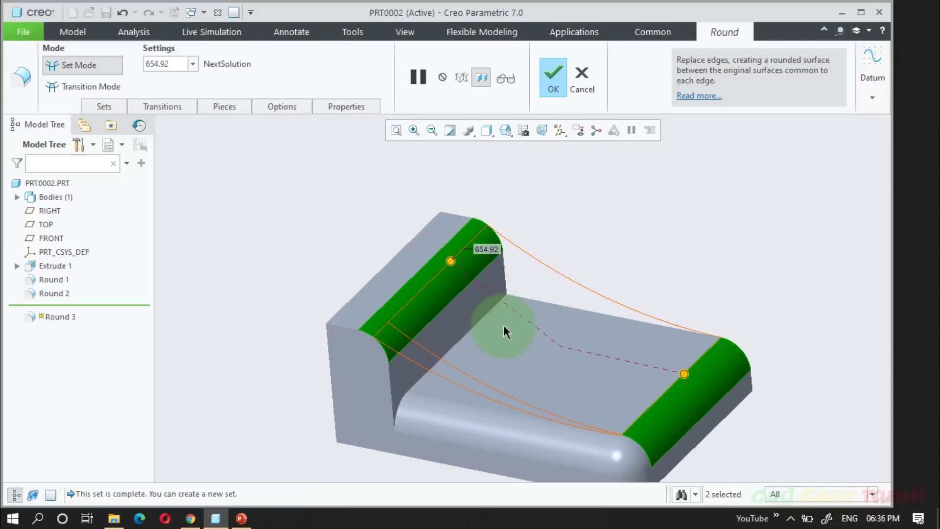
Step: Set the surface-to-surface round's radius to 428.50 and complete the feature
{"action": "middle_click_drag", "start_coordinate": [503, 325], "coordinate": [610, 230]}
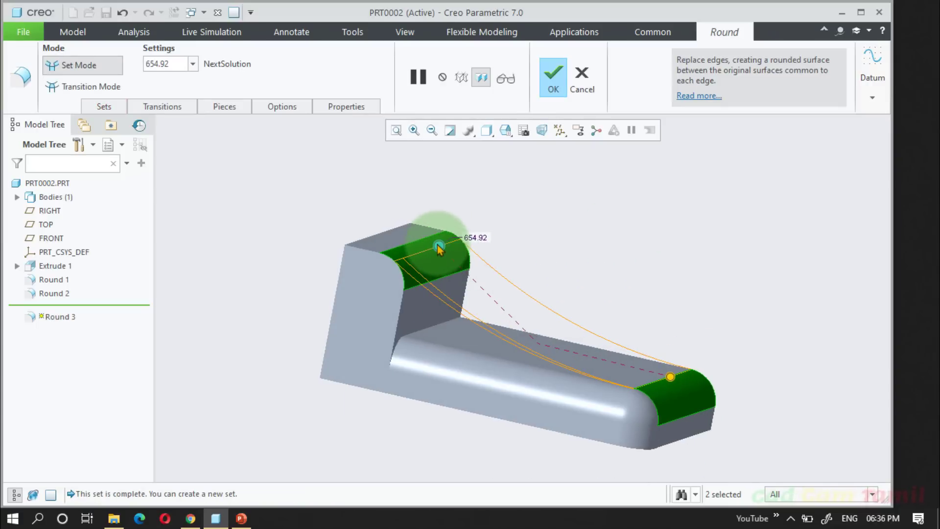
{"action": "mouse_move", "coordinate": [439, 249]}
{"action": "left_mouse_down"}
{"action": "mouse_move", "coordinate": [465, 266]}
{"action": "mouse_move", "coordinate": [496, 318]}
{"action": "mouse_move", "coordinate": [465, 292]}
{"action": "mouse_move", "coordinate": [474, 311]}
{"action": "mouse_move", "coordinate": [470, 287]}
{"action": "left_mouse_up"}
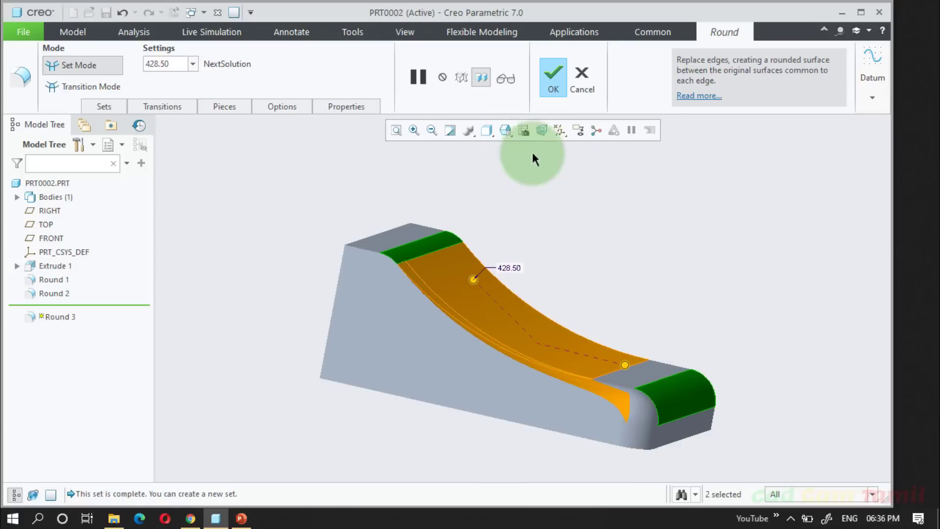
{"action": "left_click", "coordinate": [552, 76]}
{"action": "left_click", "coordinate": [591, 256]}
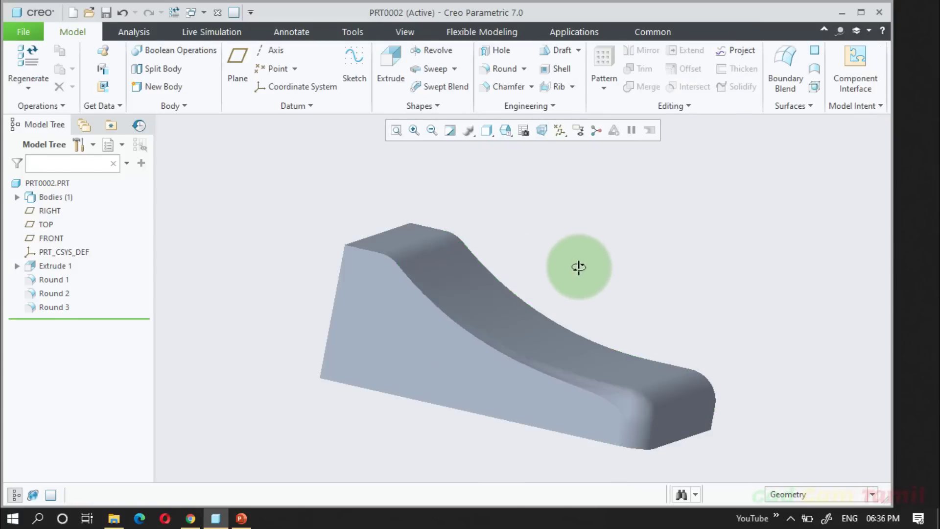
Step: Delete Round 1, Round 2 and Round 3 from the model
{"action": "middle_click_drag", "start_coordinate": [577, 266], "coordinate": [193, 322]}
{"action": "left_click", "coordinate": [49, 307]}
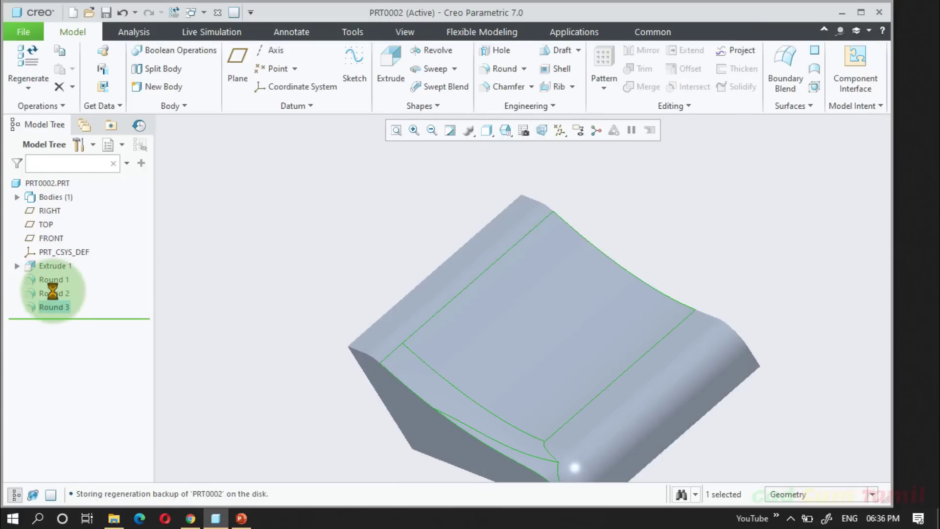
{"action": "left_click", "coordinate": [51, 292], "text": "ctrl"}
{"action": "left_click", "coordinate": [52, 280], "text": "ctrl"}
{"action": "right_click", "coordinate": [53, 288]}
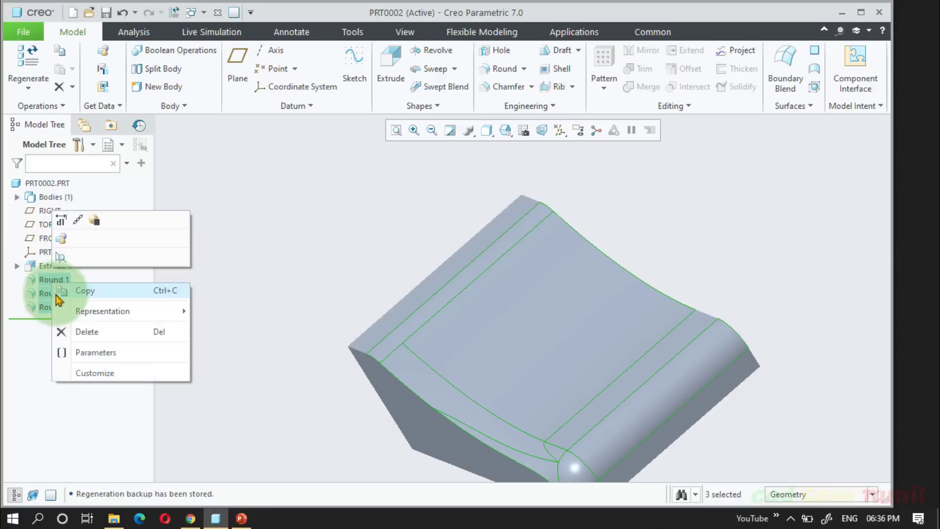
{"action": "left_click", "coordinate": [68, 331]}
{"action": "left_click", "coordinate": [436, 278]}
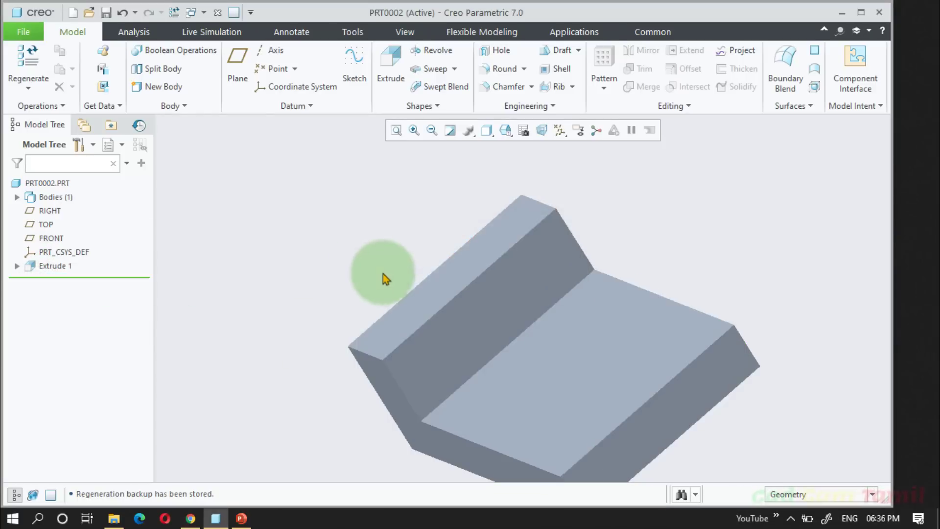
Step: Start a new Round on the two long parallel edges at the base's free end, as separate sets with radius 40.00
{"action": "middle_click_drag", "start_coordinate": [384, 275], "coordinate": [491, 299]}
{"action": "scroll", "coordinate": [492, 296], "scroll_direction": "up", "scroll_amount": 4}
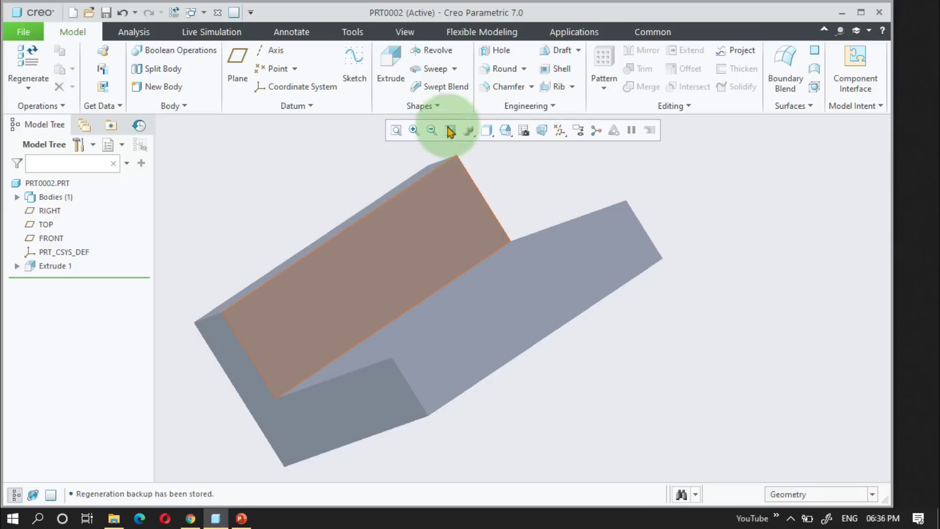
{"action": "left_click", "coordinate": [502, 68]}
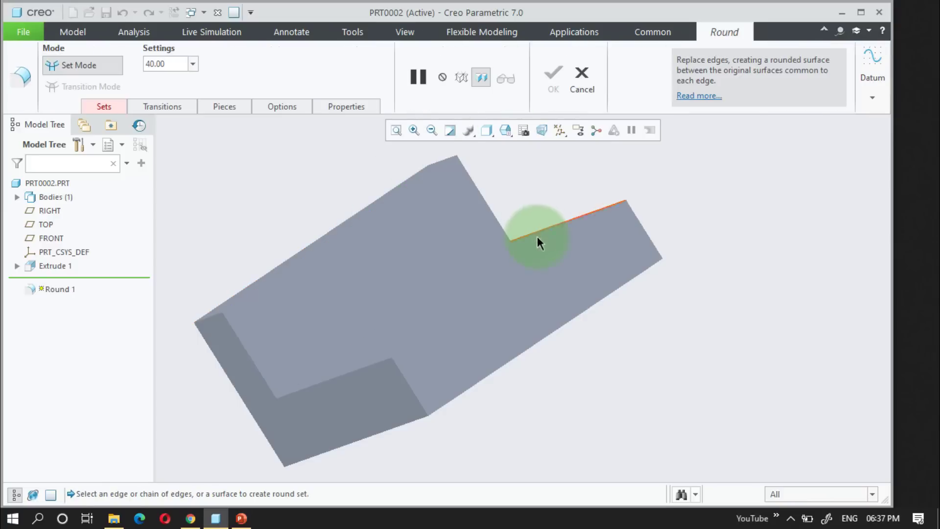
{"action": "left_click", "coordinate": [545, 251]}
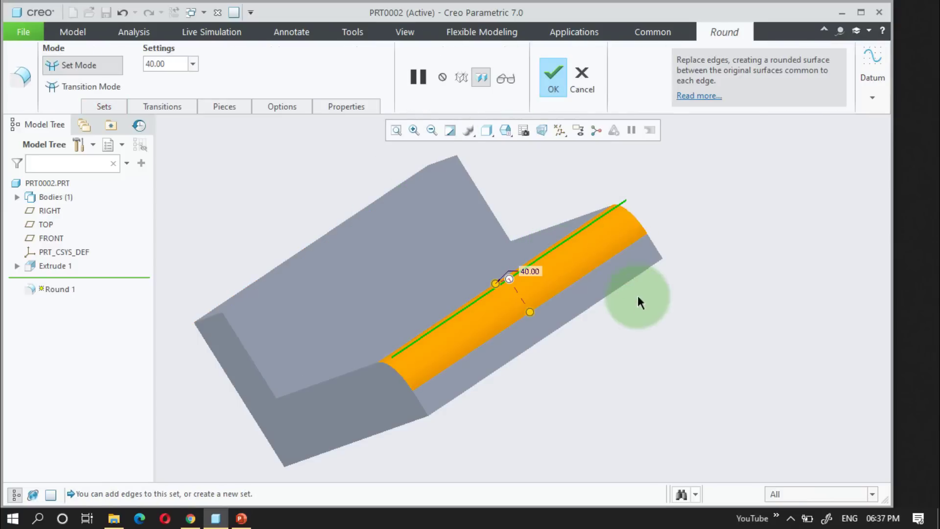
{"action": "left_click", "coordinate": [611, 294]}
{"action": "middle_click_drag", "start_coordinate": [652, 333], "coordinate": [611, 357]}
{"action": "scroll", "coordinate": [622, 259], "scroll_direction": "down", "scroll_amount": 3}
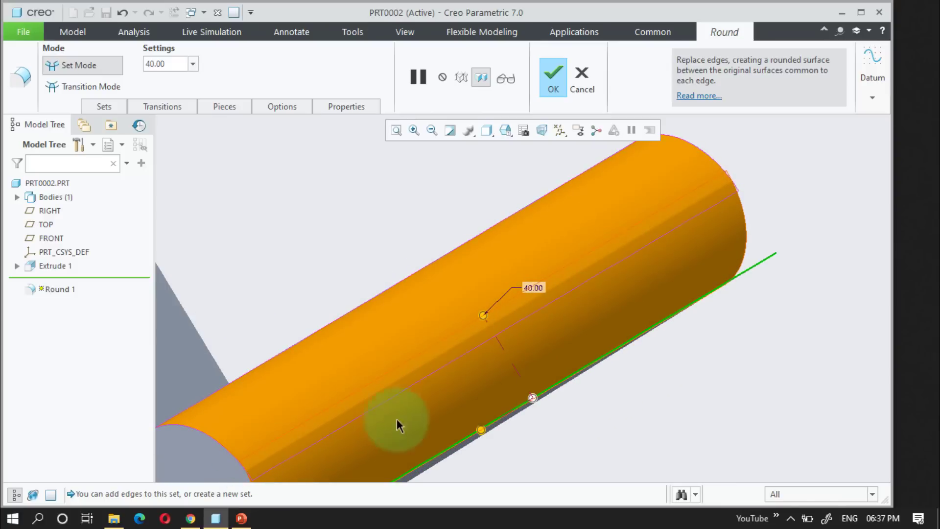
{"action": "middle_click_drag", "start_coordinate": [396, 418], "coordinate": [306, 426]}
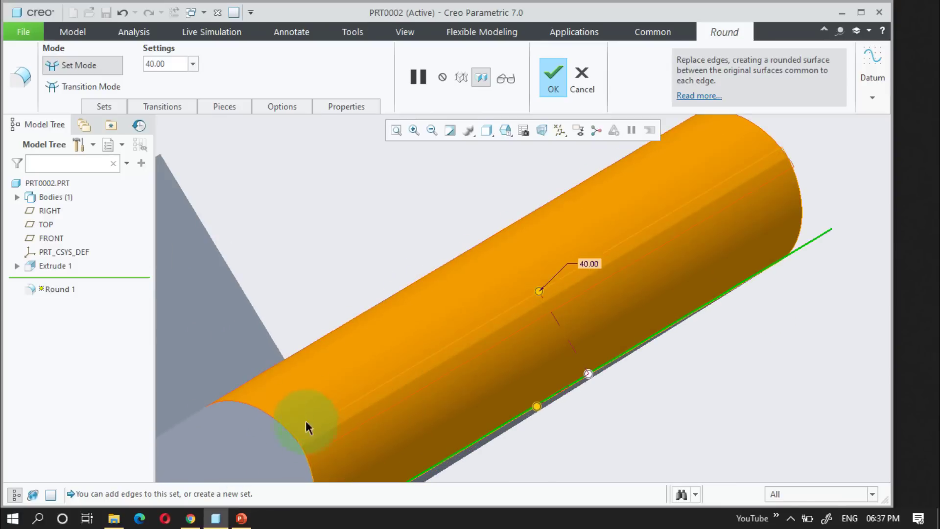
{"action": "left_click", "coordinate": [336, 426]}
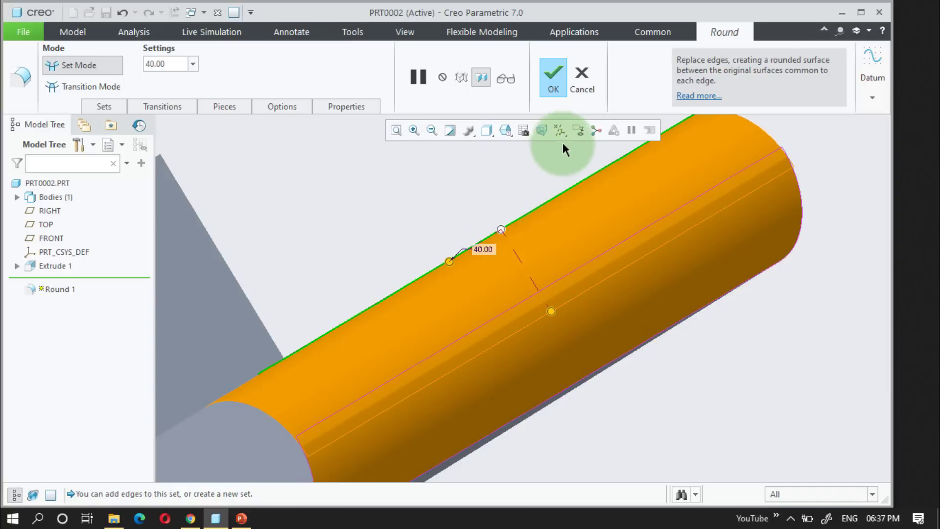
Step: Delete one of the two edge sets from the round and add a new set
{"action": "left_click", "coordinate": [114, 106]}
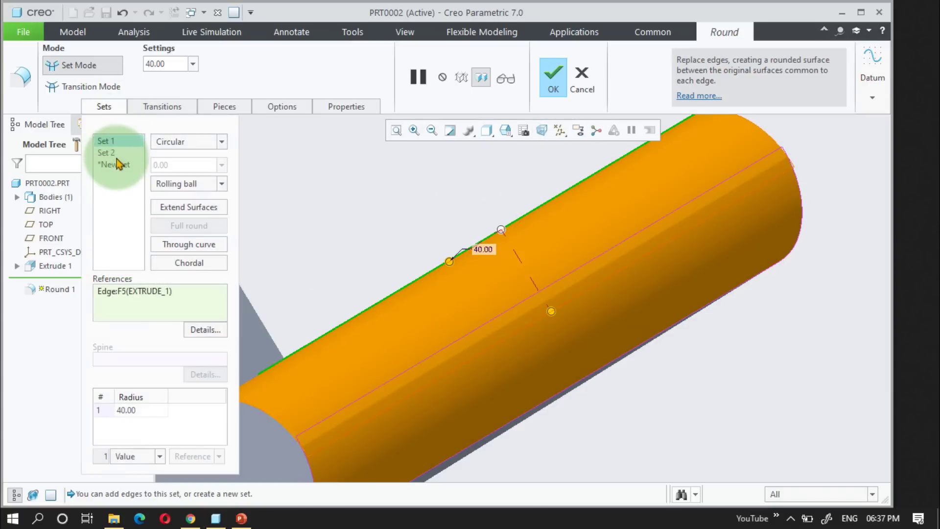
{"action": "right_click", "coordinate": [116, 145]}
{"action": "left_click", "coordinate": [127, 167]}
{"action": "right_click", "coordinate": [122, 144]}
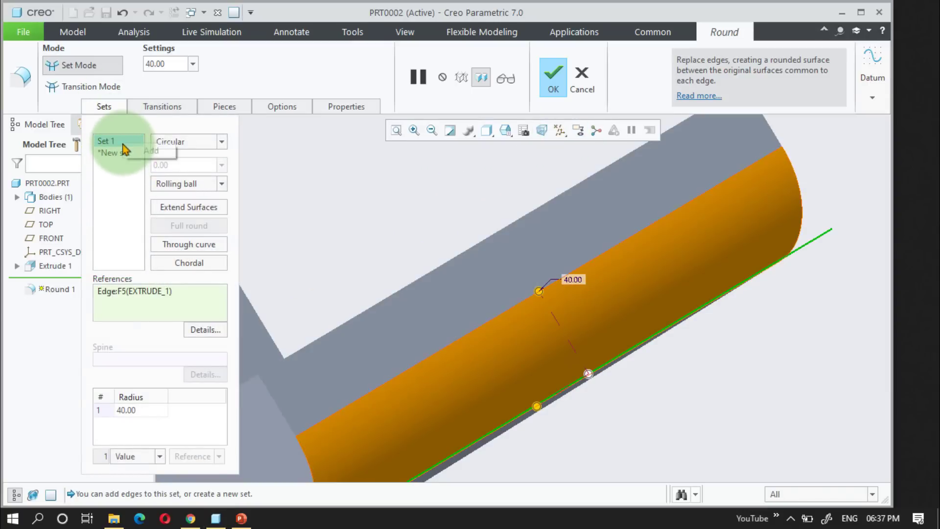
{"action": "left_click", "coordinate": [142, 152]}
Step: Create a full round from the base's top and bottom faces, with the end face between them as the driving surface
{"action": "middle_click_drag", "start_coordinate": [298, 251], "coordinate": [662, 335]}
{"action": "left_click", "coordinate": [555, 282]}
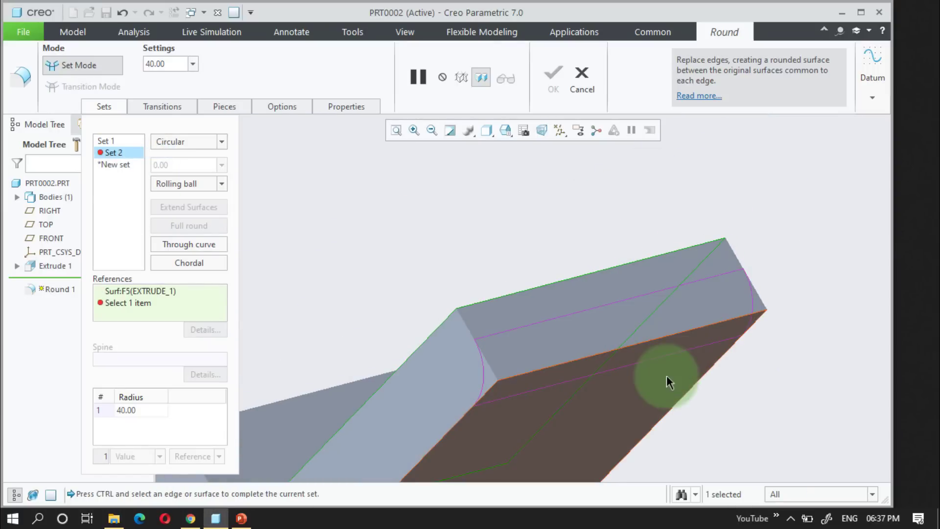
{"action": "left_click", "coordinate": [666, 377], "text": "ctrl"}
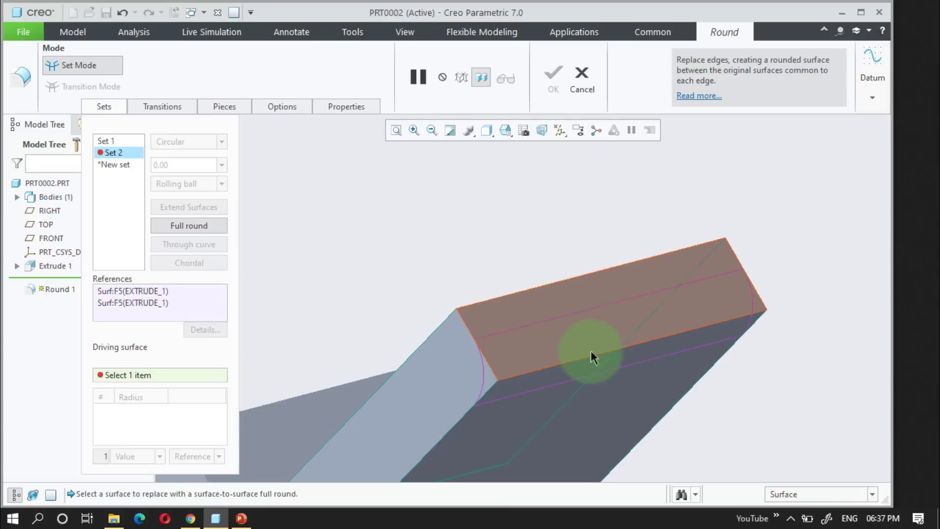
{"action": "middle_click_drag", "start_coordinate": [591, 351], "coordinate": [464, 228]}
{"action": "left_click", "coordinate": [115, 109]}
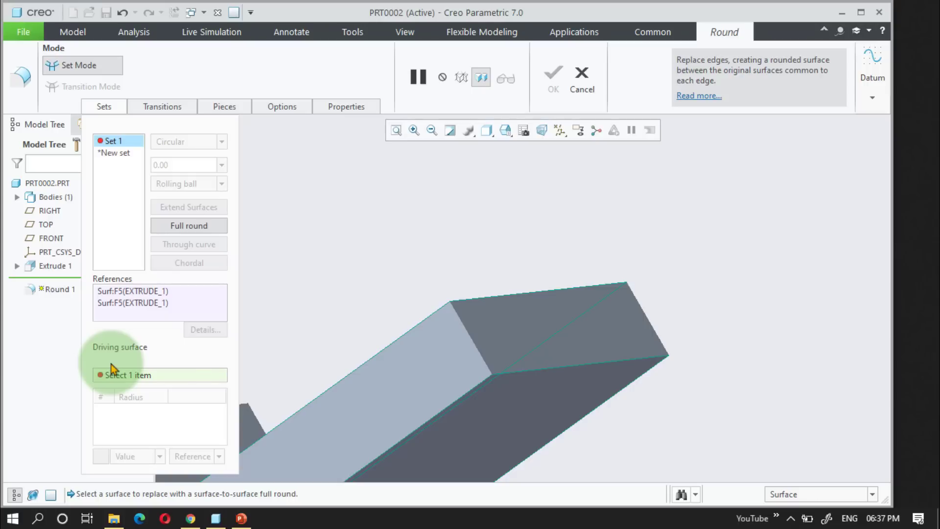
{"action": "left_click", "coordinate": [546, 312]}
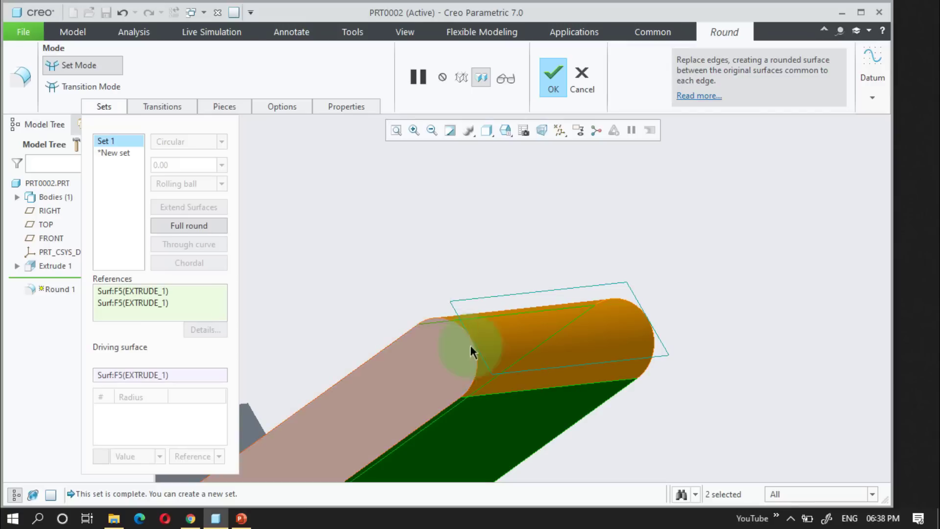
{"action": "left_click", "coordinate": [552, 88]}
Step: Sketch a rectangle about 173 by 82 on the base's flat underside and finish the sketch
{"action": "middle_click_drag", "start_coordinate": [447, 206], "coordinate": [471, 123]}
{"action": "scroll", "coordinate": [660, 282], "scroll_direction": "up", "scroll_amount": 3}
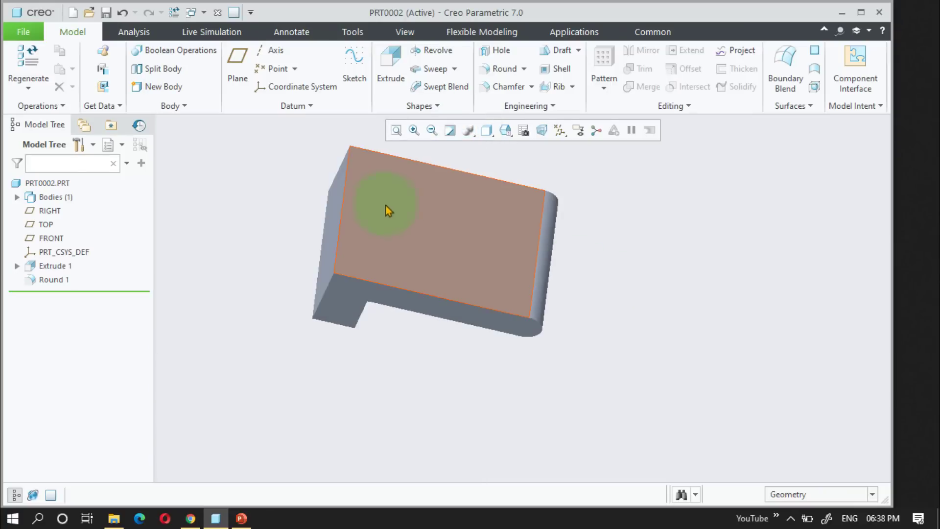
{"action": "left_click", "coordinate": [471, 195]}
{"action": "left_click", "coordinate": [547, 123]}
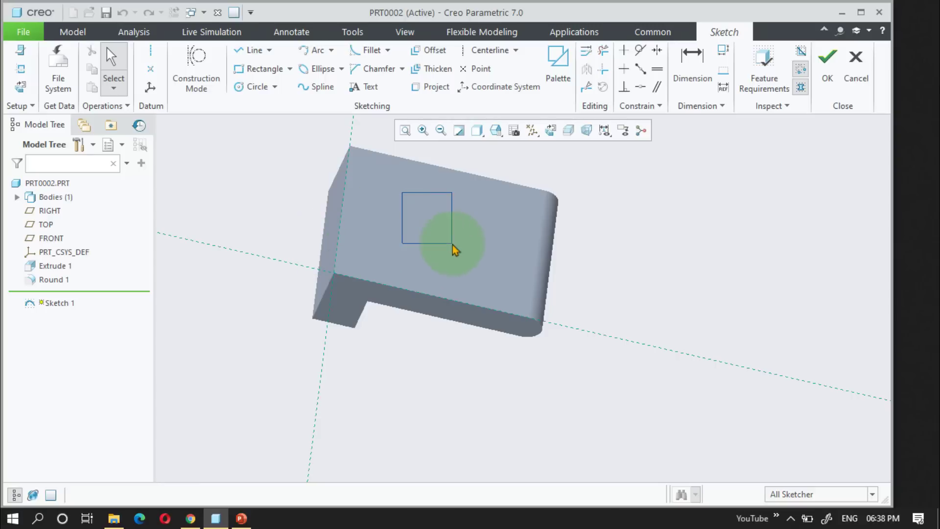
{"action": "left_click", "coordinate": [551, 130]}
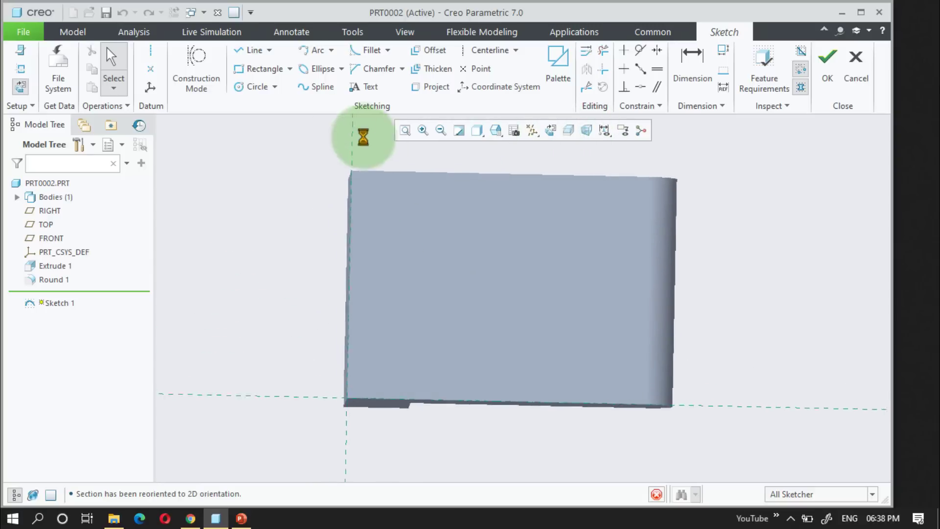
{"action": "left_click", "coordinate": [262, 69]}
{"action": "left_click", "coordinate": [441, 268]}
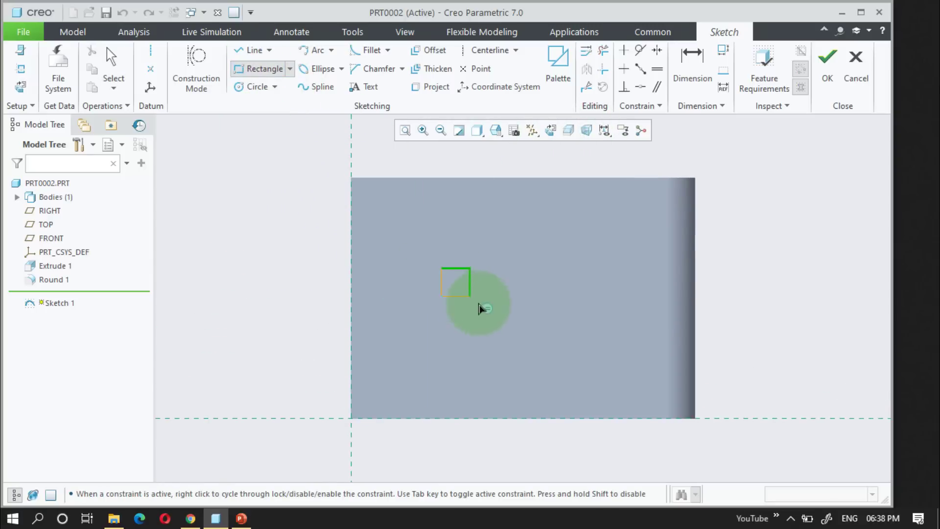
{"action": "left_click", "coordinate": [578, 333]}
{"action": "middle_click", "coordinate": [791, 230]}
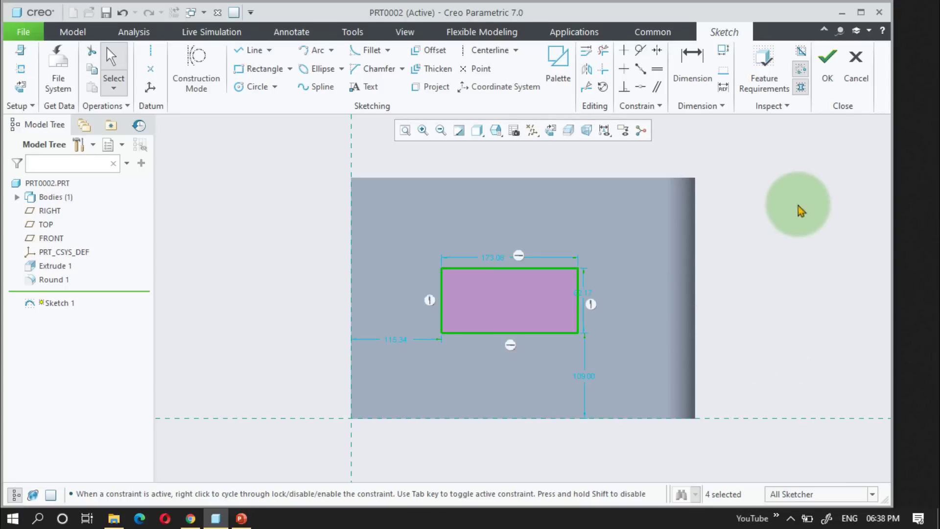
{"action": "left_click", "coordinate": [820, 62]}
Step: Extrude the rectangle into the base as a material-removing pocket 14.60 deep
{"action": "left_click", "coordinate": [392, 78]}
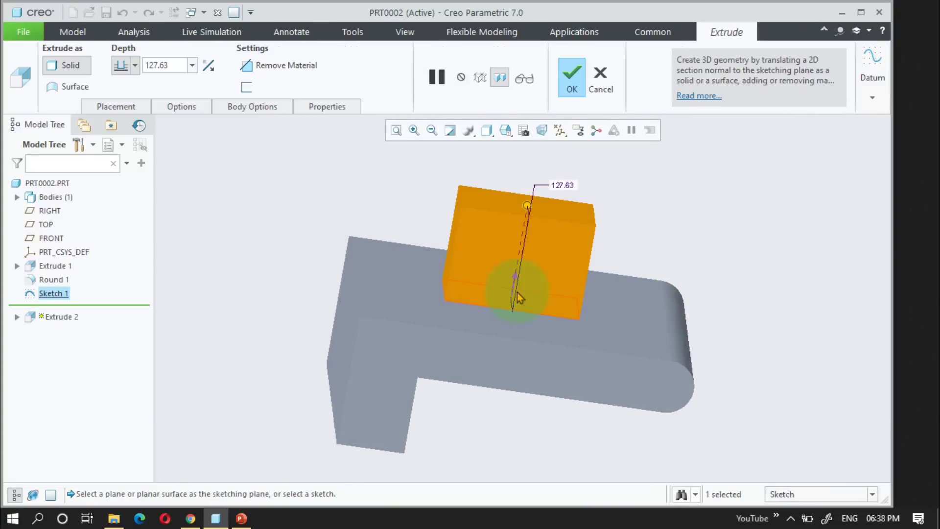
{"action": "mouse_move", "coordinate": [518, 281]}
{"action": "left_mouse_down"}
{"action": "mouse_move", "coordinate": [486, 421]}
{"action": "mouse_move", "coordinate": [507, 356]}
{"action": "left_mouse_up"}
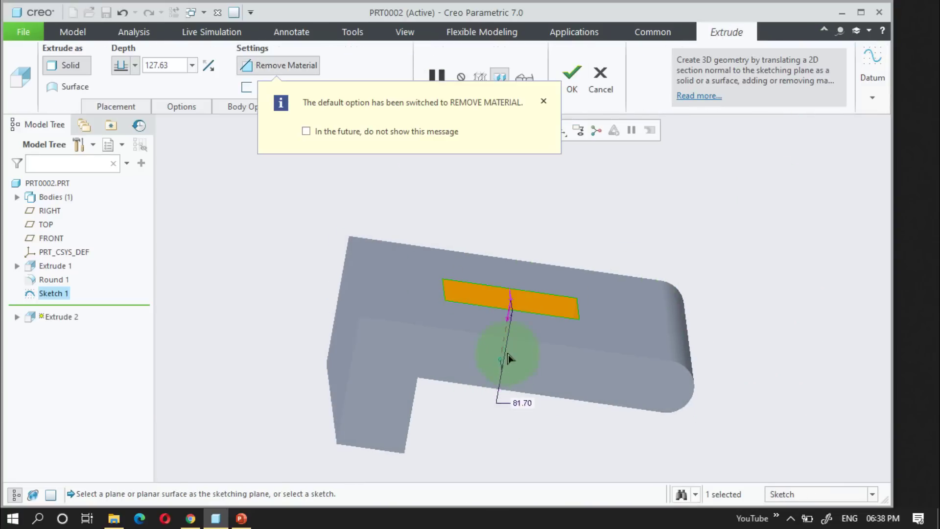
{"action": "middle_click_drag", "start_coordinate": [539, 283], "coordinate": [527, 295]}
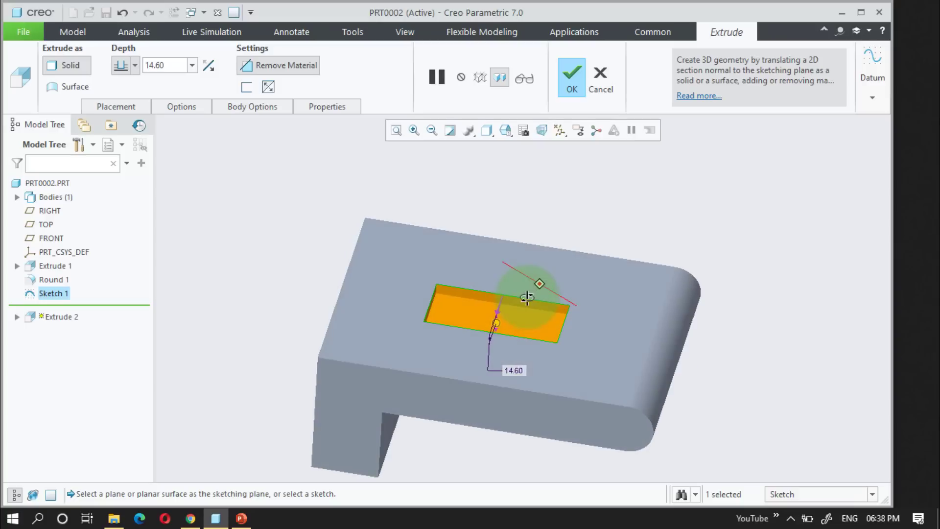
{"action": "scroll", "coordinate": [477, 359], "scroll_direction": "down", "scroll_amount": 3}
{"action": "left_click", "coordinate": [568, 81]}
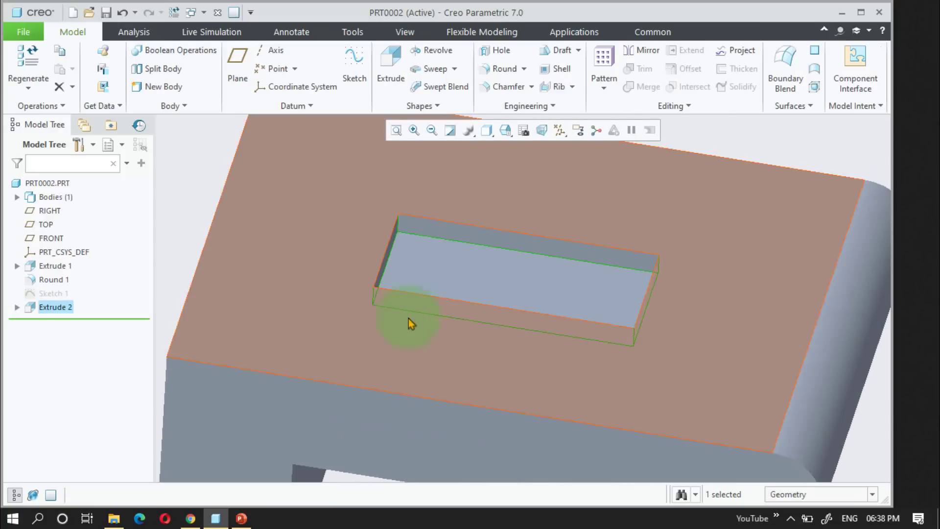
{"action": "scroll", "coordinate": [409, 318], "scroll_direction": "up", "scroll_amount": 3}
{"action": "left_click", "coordinate": [789, 186]}
Step: Create a full round in the pocket from its two long side walls, with the short wall farthest from the base's rounded end as driving surface
{"action": "middle_click_drag", "start_coordinate": [582, 337], "coordinate": [540, 372]}
{"action": "scroll", "coordinate": [516, 391], "scroll_direction": "down", "scroll_amount": 3}
{"action": "scroll", "coordinate": [421, 315], "scroll_direction": "up", "scroll_amount": 2}
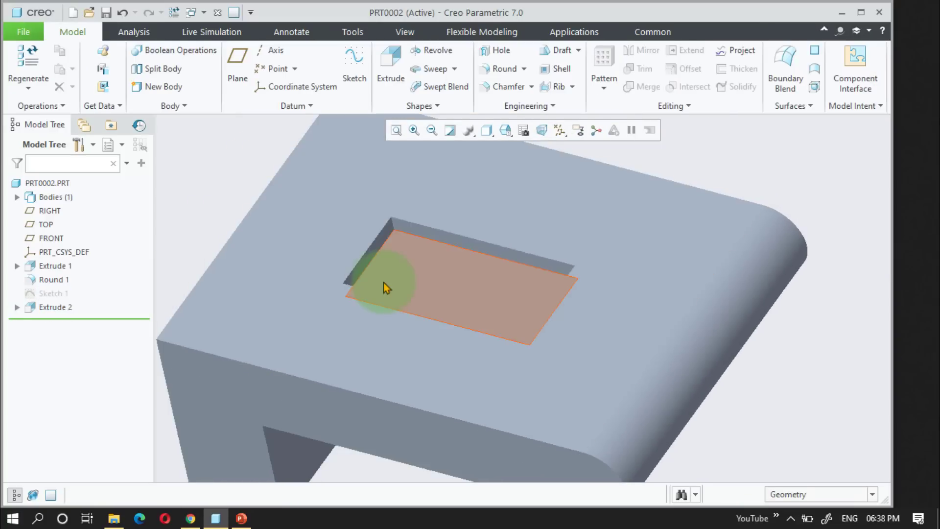
{"action": "scroll", "coordinate": [383, 283], "scroll_direction": "down", "scroll_amount": 2}
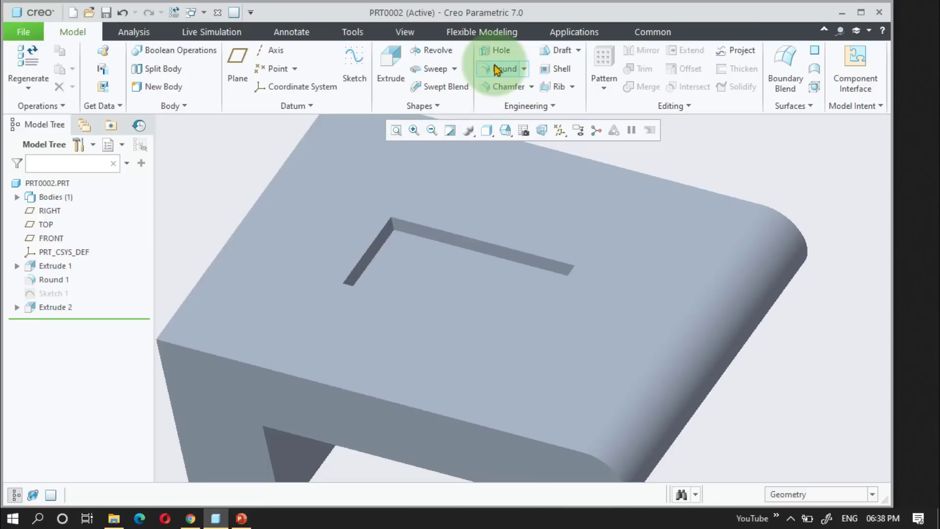
{"action": "left_click", "coordinate": [498, 68]}
{"action": "left_click", "coordinate": [404, 224]}
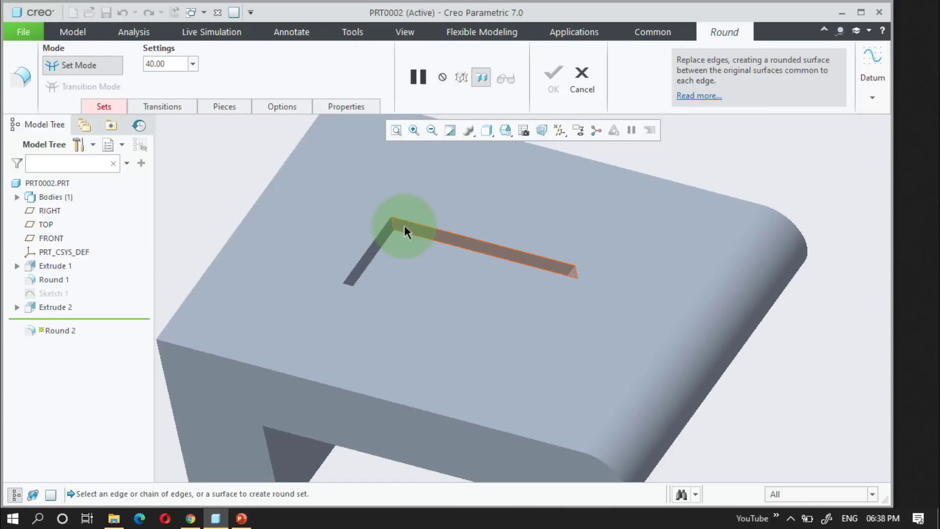
{"action": "left_click", "coordinate": [404, 225]}
{"action": "middle_click_drag", "start_coordinate": [404, 225], "coordinate": [478, 257]}
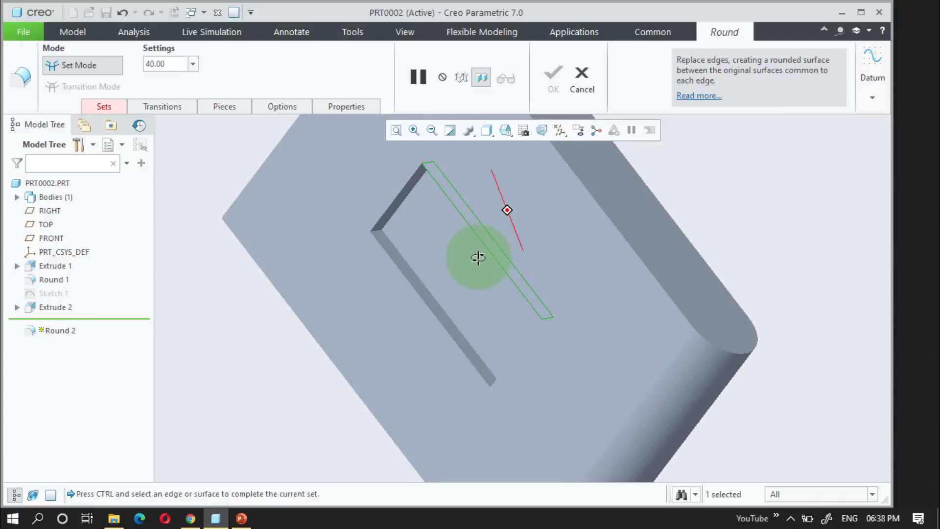
{"action": "left_click", "coordinate": [404, 268], "text": "ctrl"}
{"action": "left_click", "coordinate": [104, 107]}
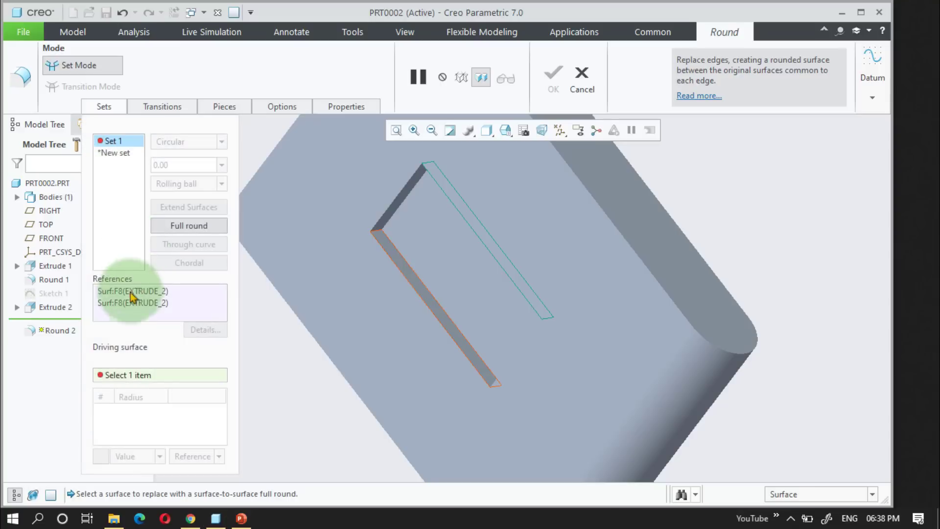
{"action": "middle_click_drag", "start_coordinate": [266, 321], "coordinate": [277, 297]}
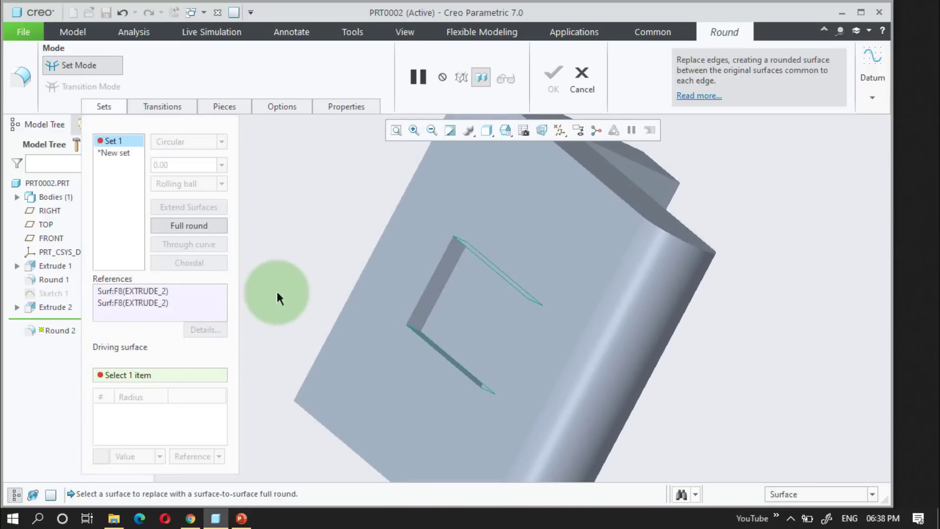
{"action": "left_click", "coordinate": [436, 281]}
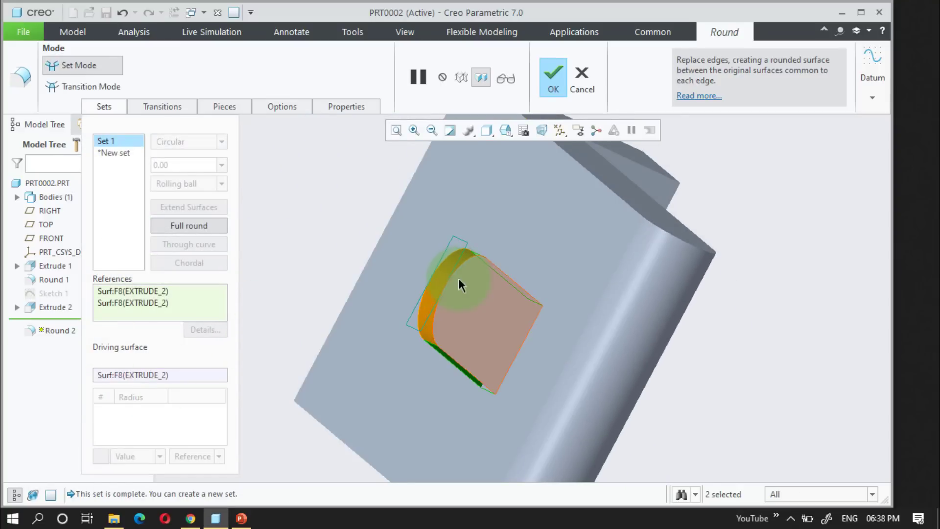
{"action": "mouse_move", "coordinate": [458, 278]}
{"action": "middle_mouse_down"}
{"action": "mouse_move", "coordinate": [494, 285]}
{"action": "mouse_move", "coordinate": [480, 323]}
{"action": "mouse_move", "coordinate": [460, 238]}
{"action": "mouse_move", "coordinate": [401, 305]}
{"action": "mouse_move", "coordinate": [457, 269]}
{"action": "mouse_move", "coordinate": [299, 212]}
{"action": "mouse_move", "coordinate": [399, 279]}
{"action": "mouse_move", "coordinate": [383, 264]}
{"action": "mouse_move", "coordinate": [422, 311]}
{"action": "mouse_move", "coordinate": [410, 349]}
{"action": "mouse_move", "coordinate": [397, 309]}
{"action": "mouse_move", "coordinate": [436, 330]}
{"action": "mouse_move", "coordinate": [447, 272]}
{"action": "middle_mouse_up"}
{"action": "middle_click", "coordinate": [402, 305]}
{"action": "left_click", "coordinate": [428, 293]}
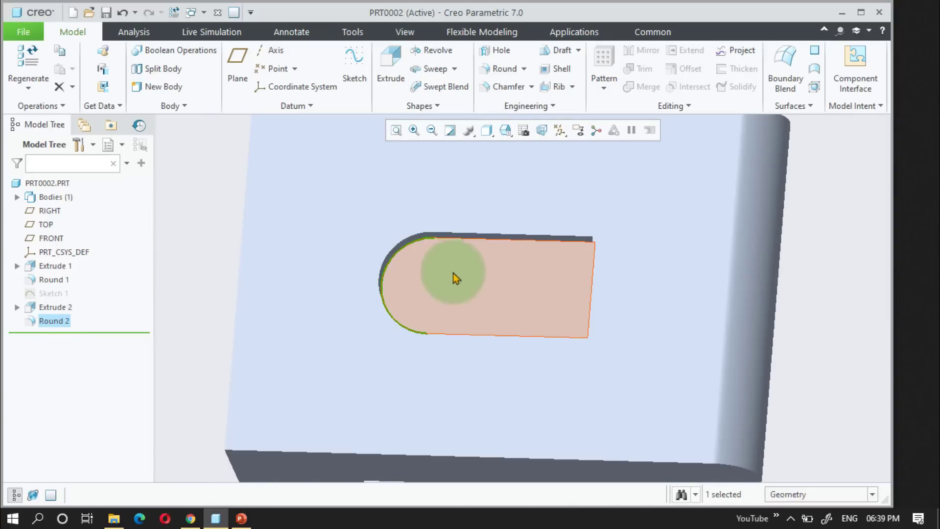
{"action": "left_click", "coordinate": [450, 233]}
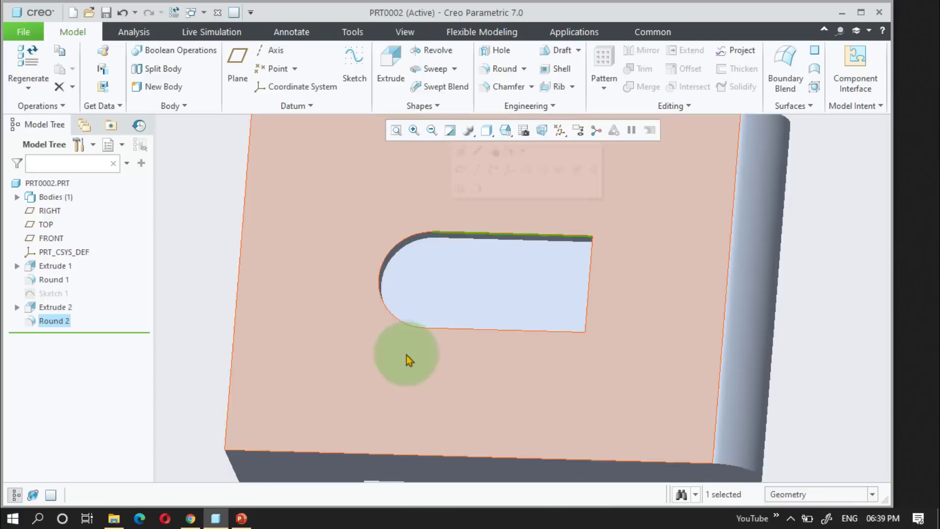
Step: Edit the pocket extrusion's dimensions and set the rectangle's length to 200
{"action": "left_click", "coordinate": [51, 308]}
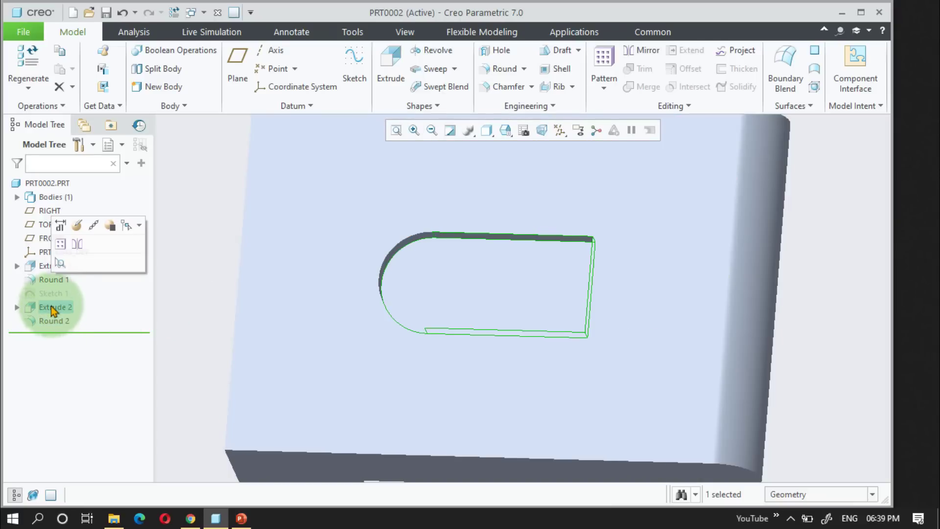
{"action": "left_click", "coordinate": [62, 226]}
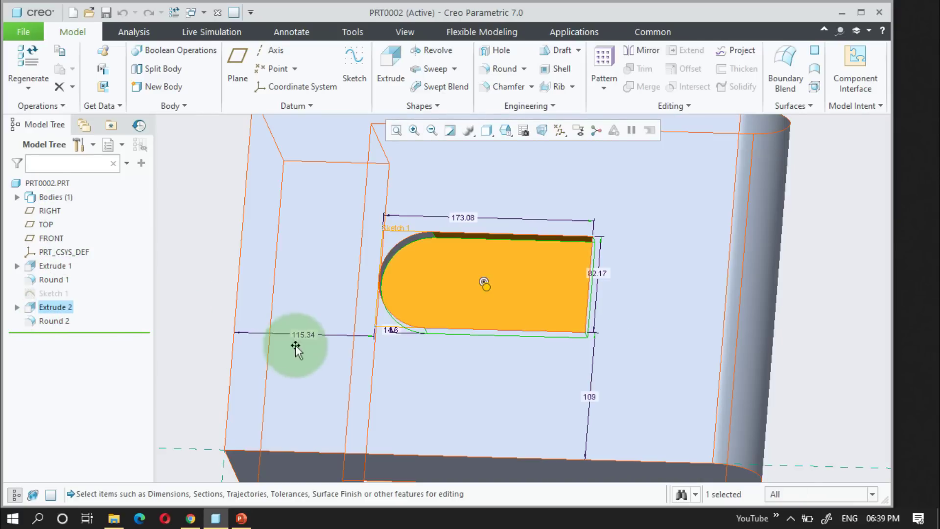
{"action": "left_click", "coordinate": [463, 218]}
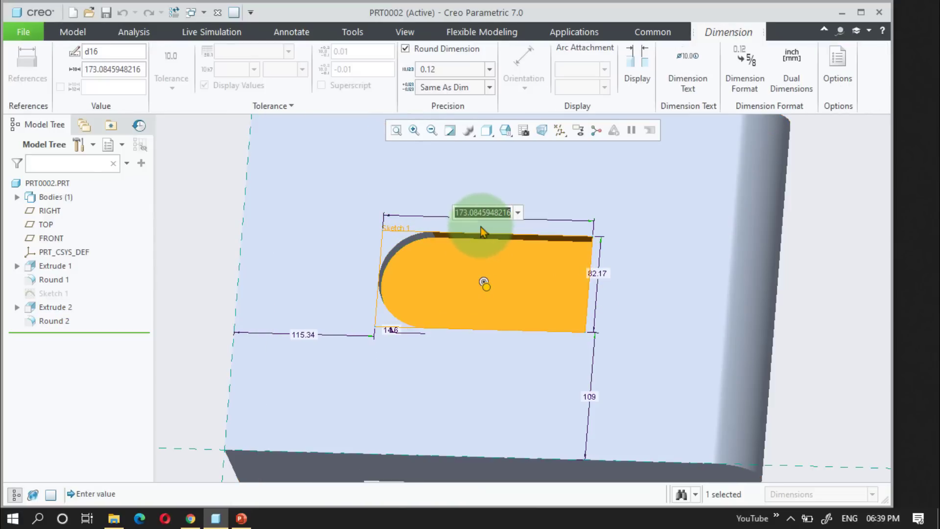
{"action": "type", "text": "20"}
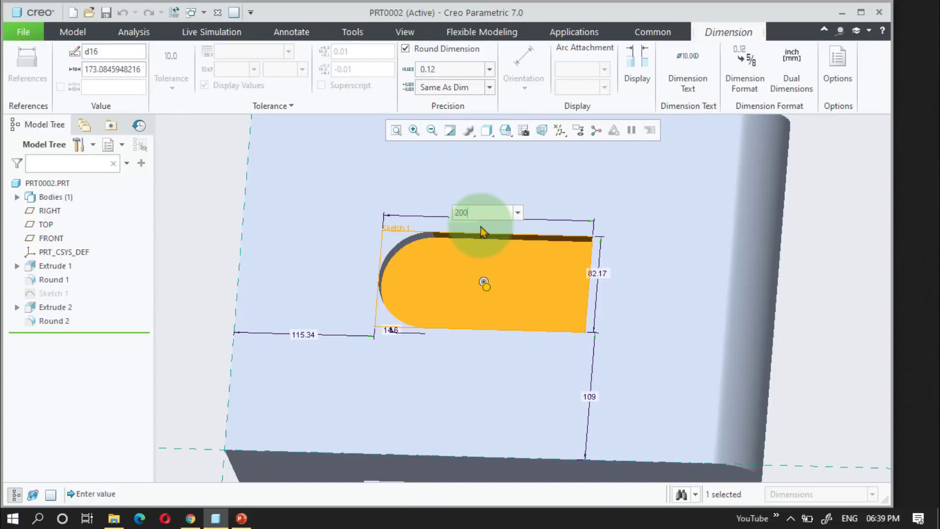
{"action": "type", "text": "0"}
{"action": "key", "text": "Return"}
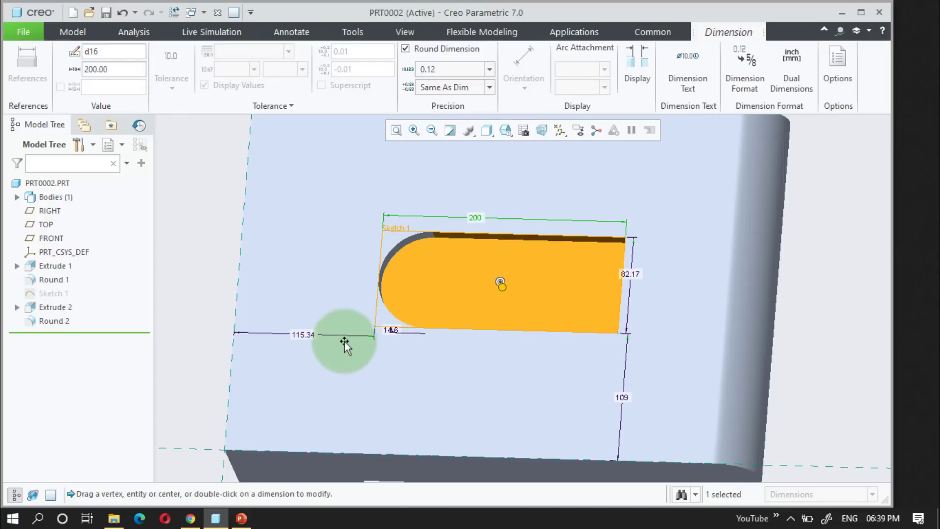
Step: Set the pocket's width to 100 and move it to about 89.58 from the base's end edge and 112.47 from its side edge
{"action": "double_click", "coordinate": [636, 274]}
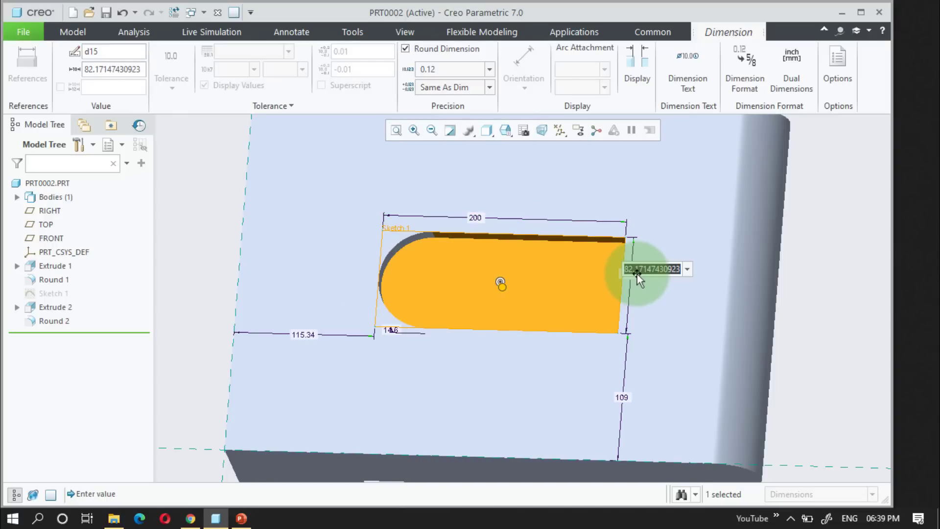
{"action": "type", "text": "100"}
{"action": "key", "text": "Return"}
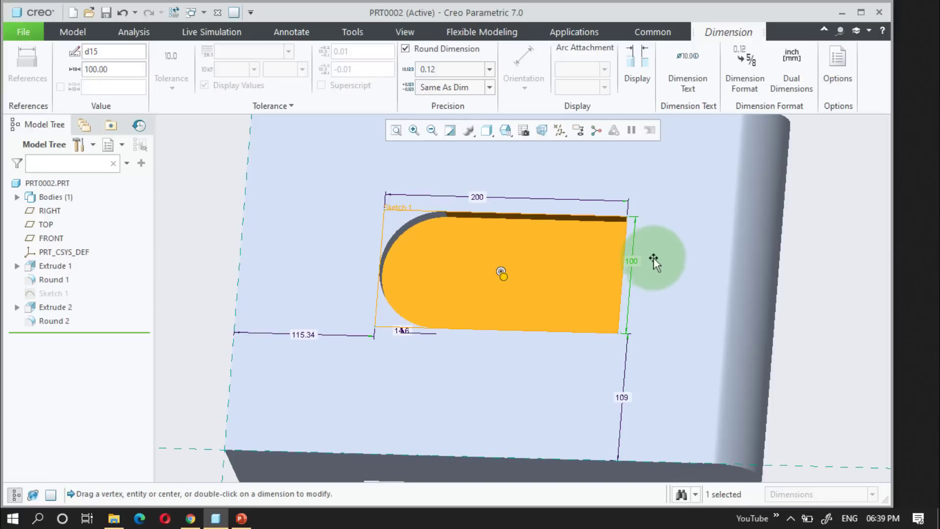
{"action": "left_click_drag", "start_coordinate": [502, 277], "coordinate": [472, 270]}
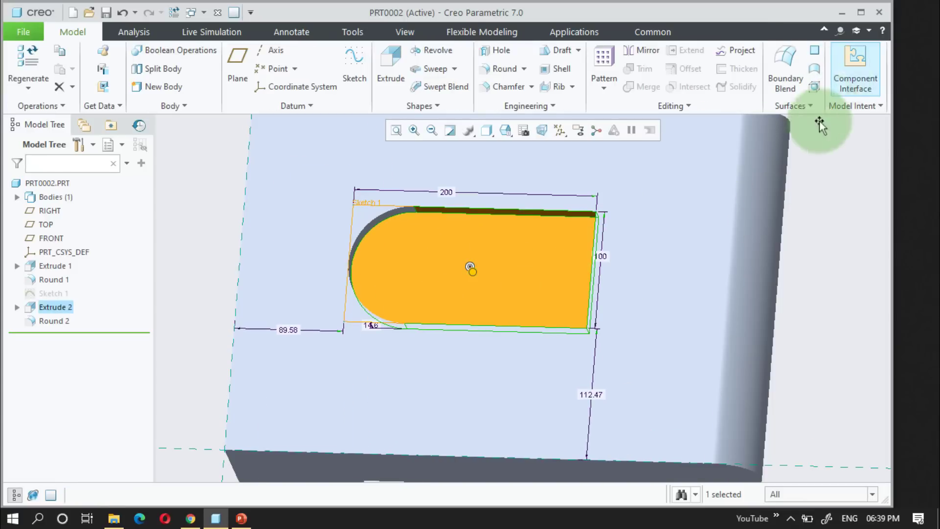
{"action": "left_click", "coordinate": [807, 181]}
{"action": "mouse_move", "coordinate": [808, 183]}
{"action": "middle_mouse_down"}
{"action": "mouse_move", "coordinate": [545, 337]}
{"action": "mouse_move", "coordinate": [525, 306]}
{"action": "mouse_move", "coordinate": [561, 289]}
{"action": "mouse_move", "coordinate": [537, 310]}
{"action": "mouse_move", "coordinate": [550, 285]}
{"action": "middle_mouse_up"}
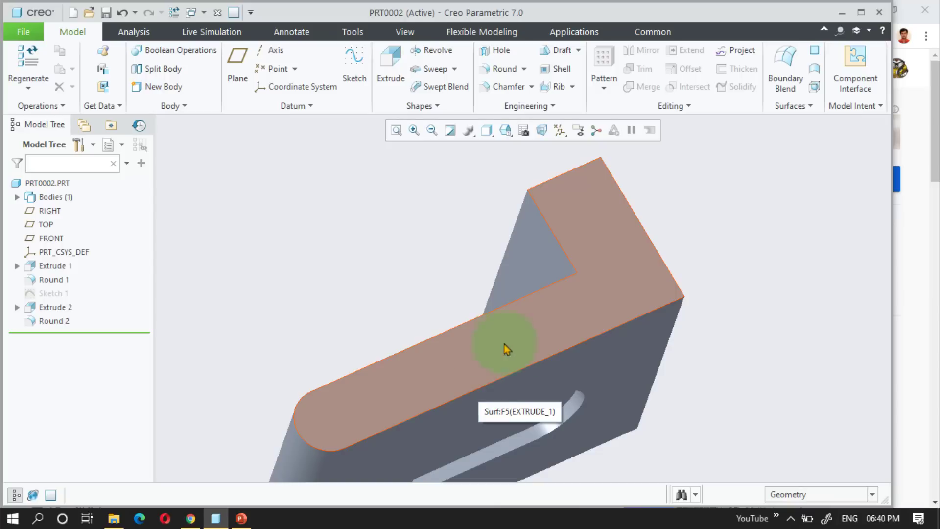
{"action": "left_click", "coordinate": [581, 193]}
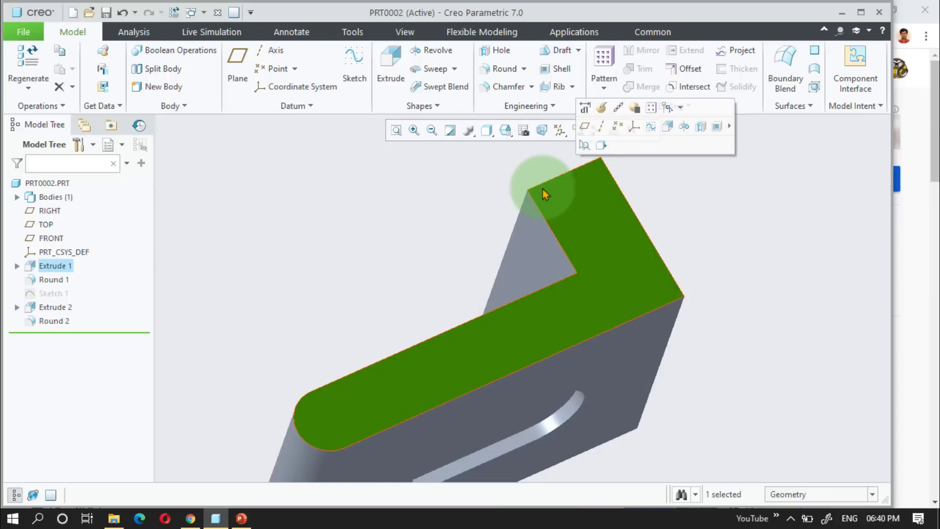
{"action": "left_click", "coordinate": [738, 201]}
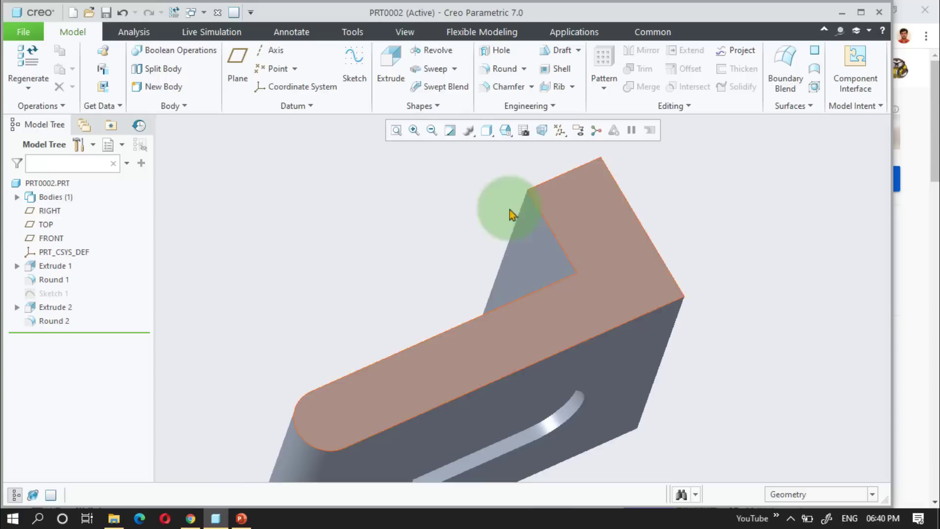
{"action": "left_click", "coordinate": [616, 183]}
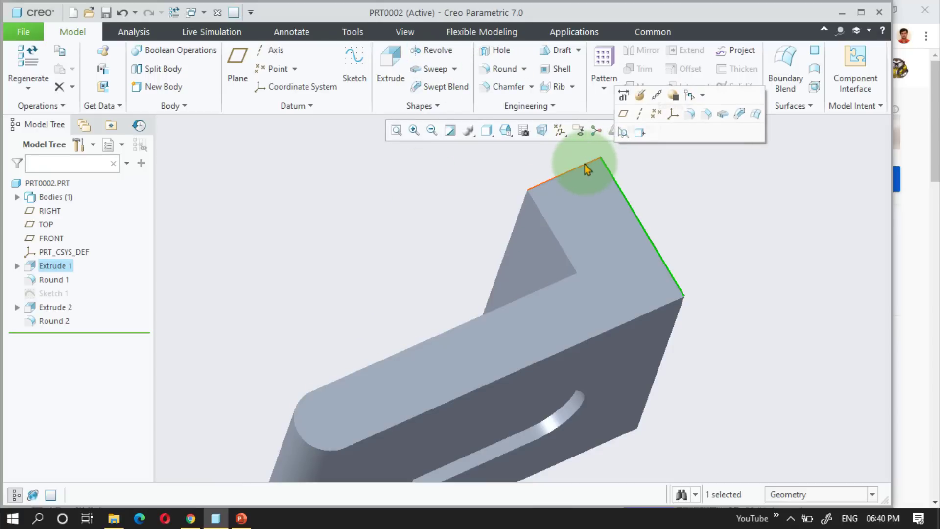
{"action": "left_click", "coordinate": [591, 164]}
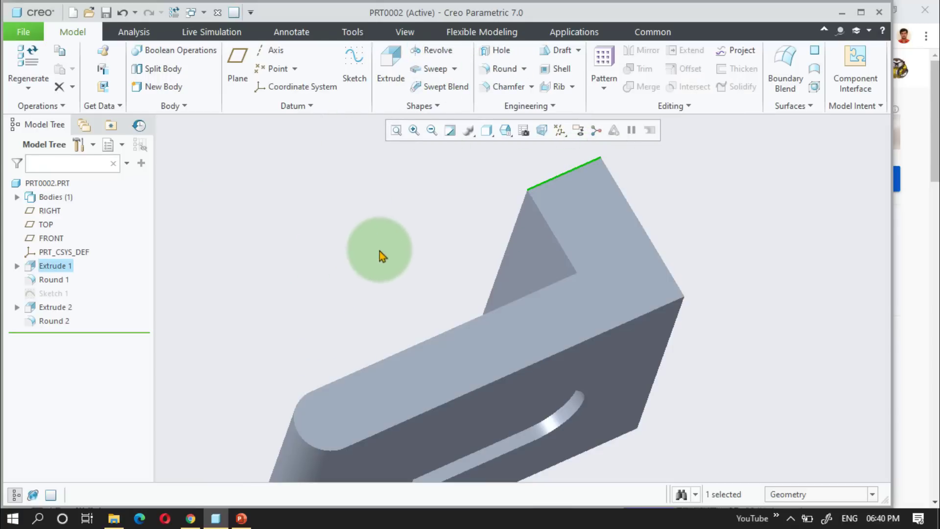
Step: Start a round with a 12.50 radius on the upright's outer edge and extend it to the whole edge loop of the L-shaped side face
{"action": "left_click", "coordinate": [504, 68]}
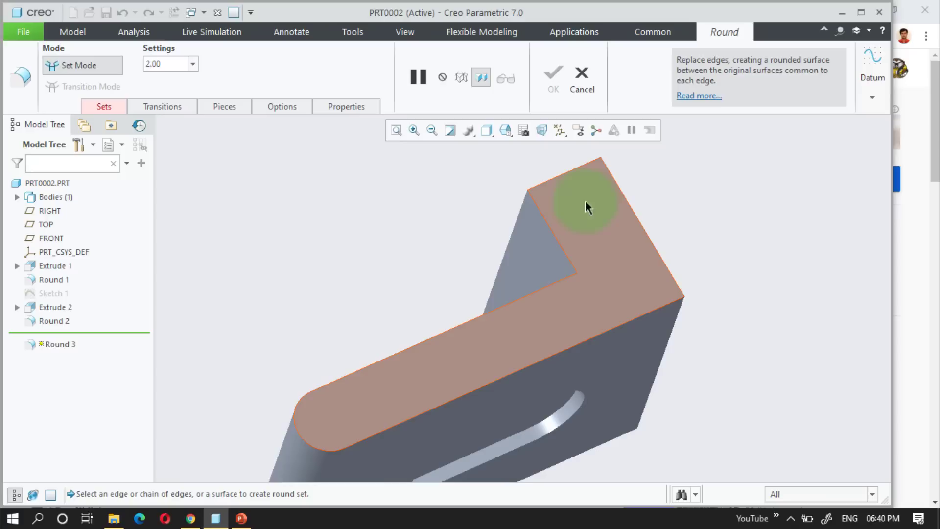
{"action": "left_click", "coordinate": [624, 196]}
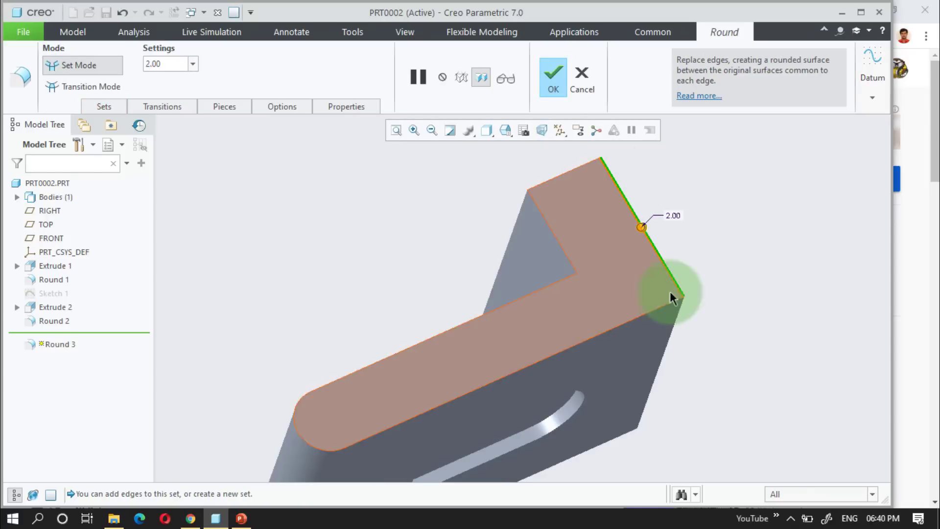
{"action": "left_click_drag", "start_coordinate": [639, 227], "coordinate": [637, 240]}
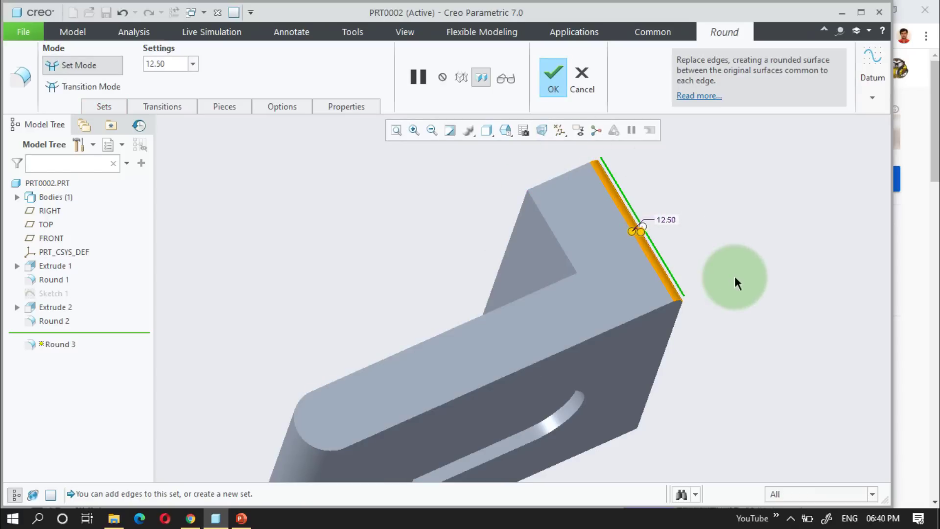
{"action": "left_click", "coordinate": [626, 263]}
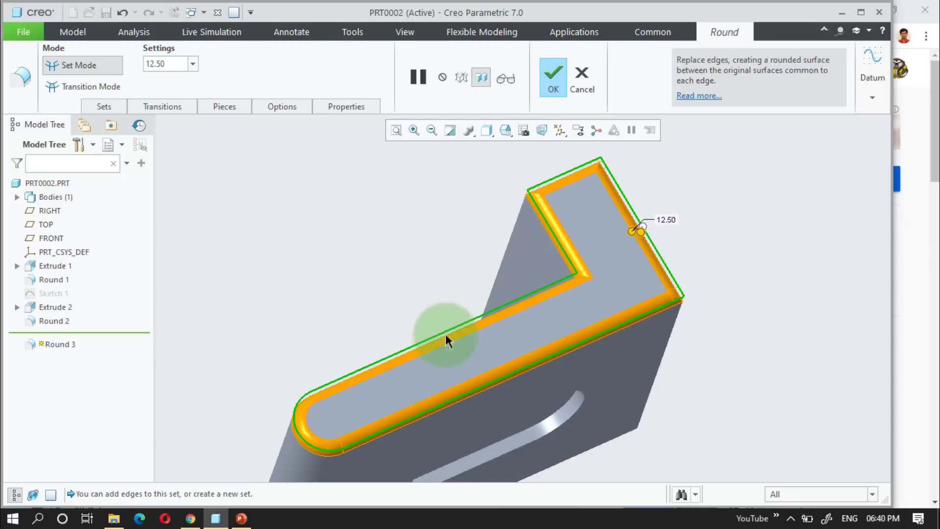
Step: Add the edge loop around the upright's top face to the round at a 12.50 radius and finish the feature
{"action": "middle_click_drag", "start_coordinate": [756, 266], "coordinate": [526, 261]}
{"action": "left_click", "coordinate": [526, 260], "text": "ctrl"}
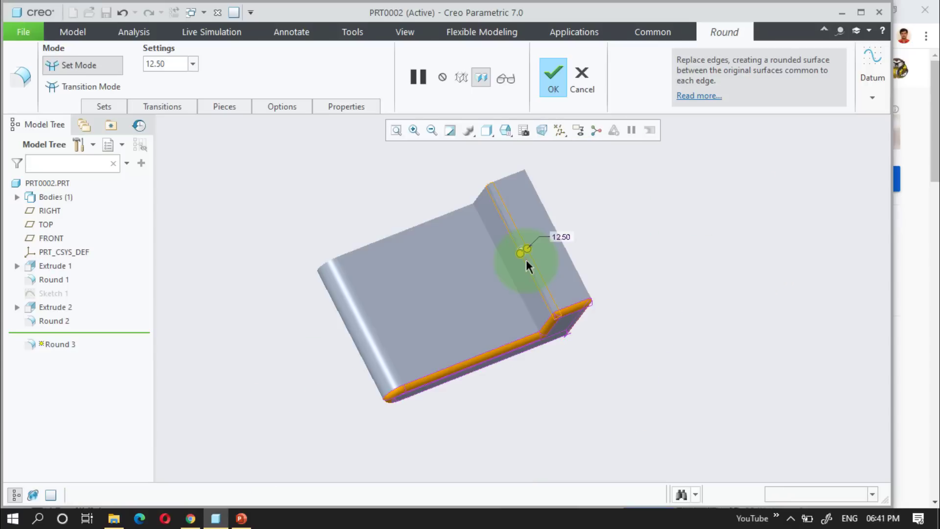
{"action": "left_click", "coordinate": [539, 227], "text": "ctrl"}
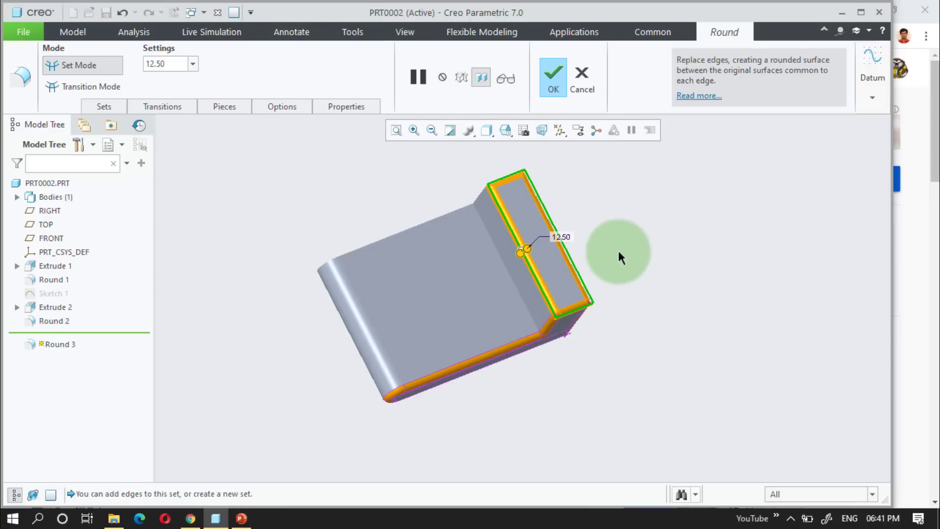
{"action": "middle_click_drag", "start_coordinate": [621, 269], "coordinate": [606, 224]}
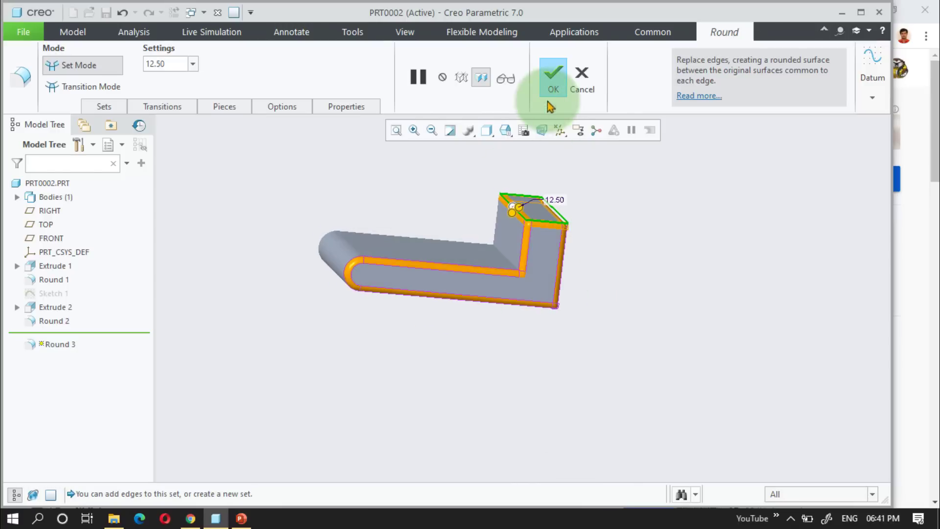
{"action": "left_click", "coordinate": [553, 78]}
Step: Start a new sketch on the upright's inner face, the one facing the base, with the view oriented to the sketch plane
{"action": "middle_click_drag", "start_coordinate": [542, 245], "coordinate": [616, 319]}
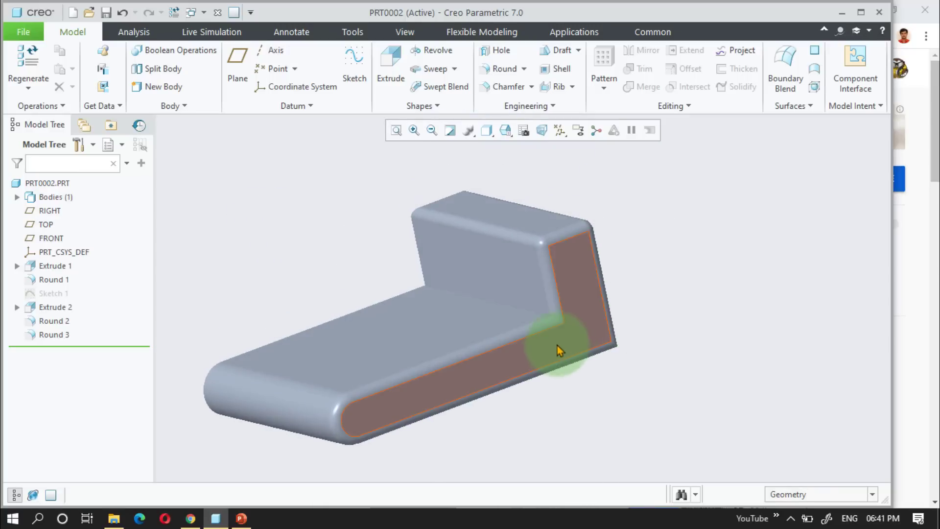
{"action": "middle_click_drag", "start_coordinate": [516, 315], "coordinate": [561, 278]}
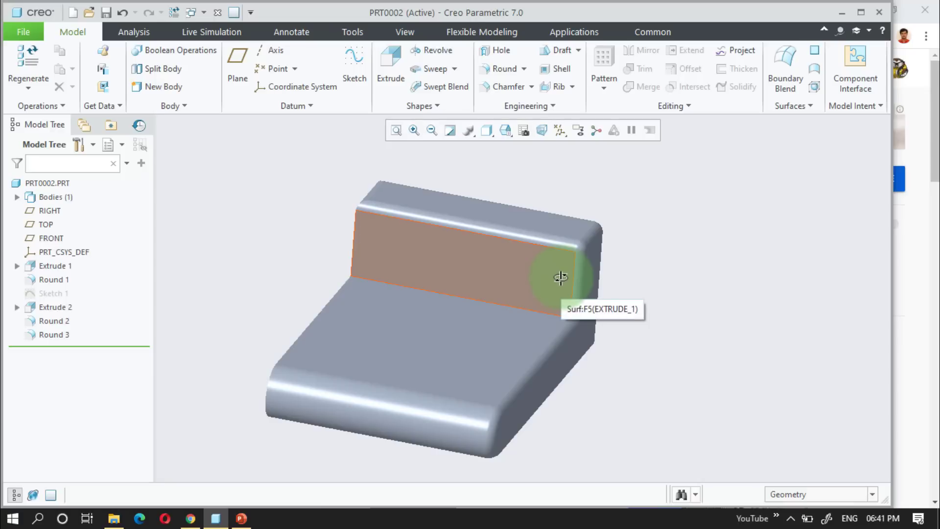
{"action": "left_click", "coordinate": [723, 271]}
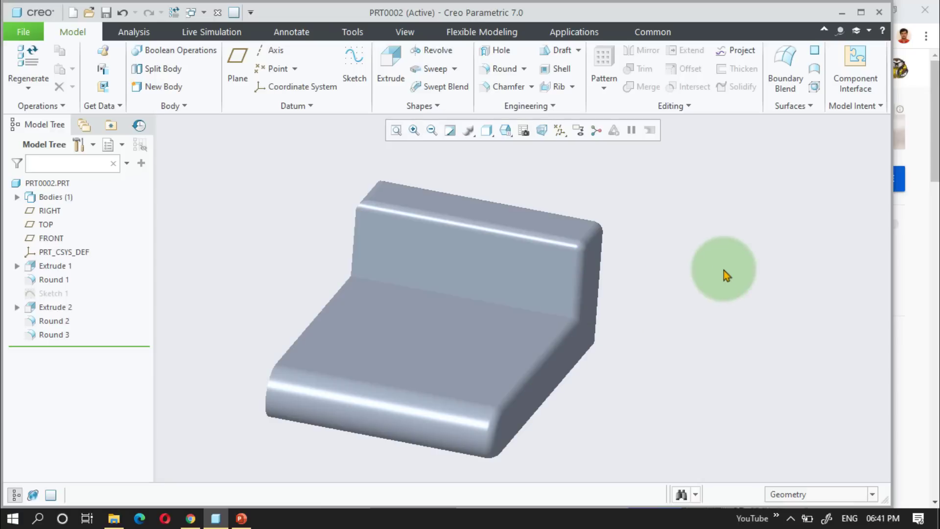
{"action": "left_click", "coordinate": [500, 272]}
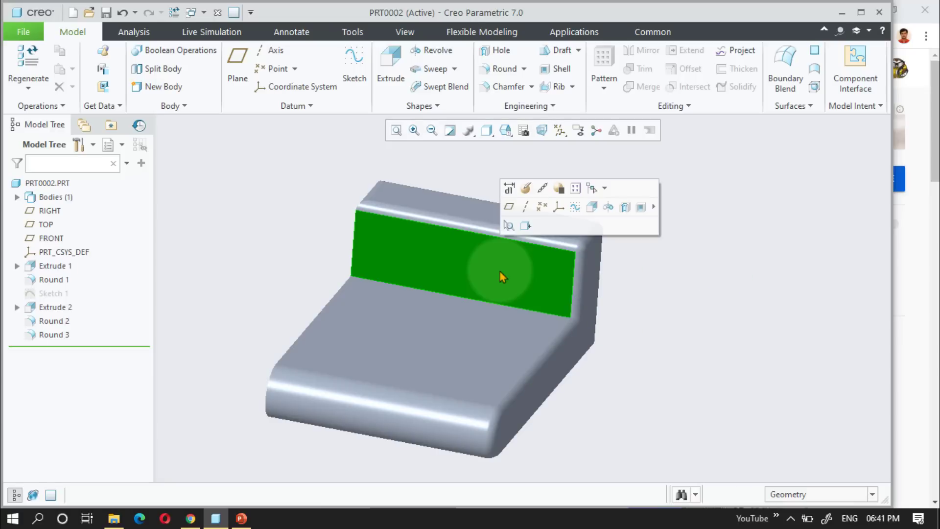
{"action": "left_click", "coordinate": [576, 206]}
{"action": "left_click", "coordinate": [548, 139]}
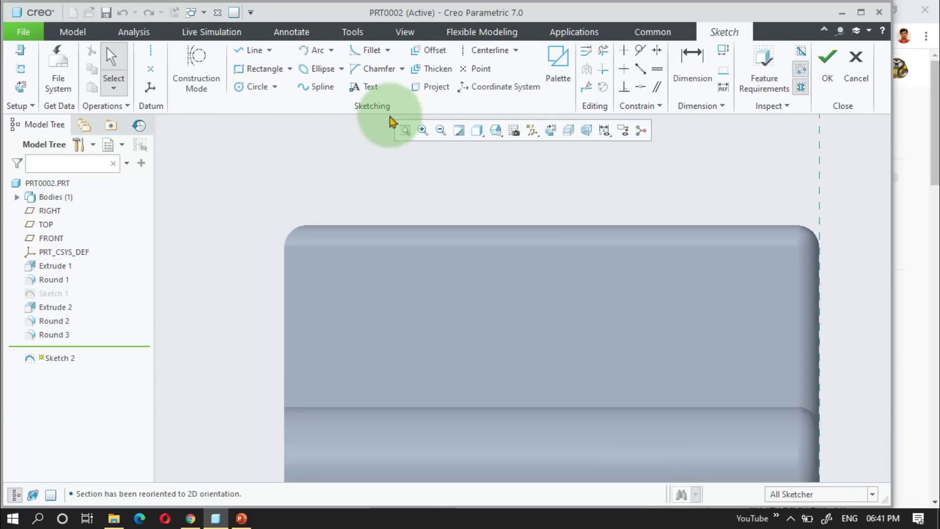
Step: Draw a wavy five-point spline across the full face and lower it to end heights of about 89.99 and 97.85
{"action": "left_click", "coordinate": [315, 87]}
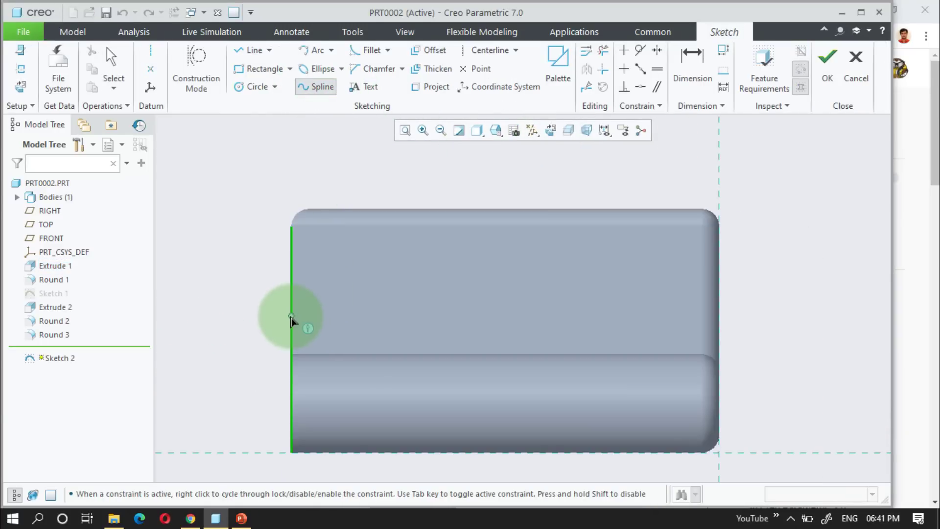
{"action": "left_click", "coordinate": [291, 316]}
{"action": "left_click", "coordinate": [401, 285]}
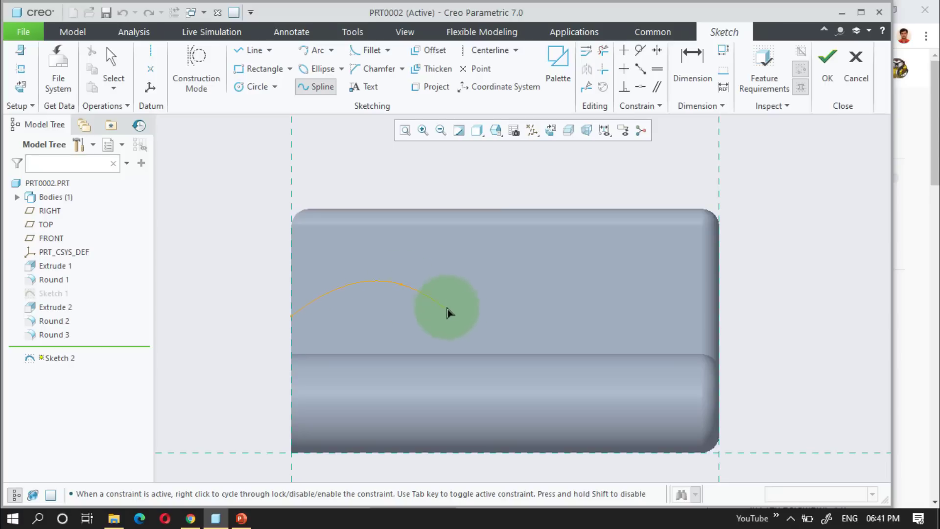
{"action": "left_click", "coordinate": [538, 322]}
{"action": "left_click", "coordinate": [654, 301]}
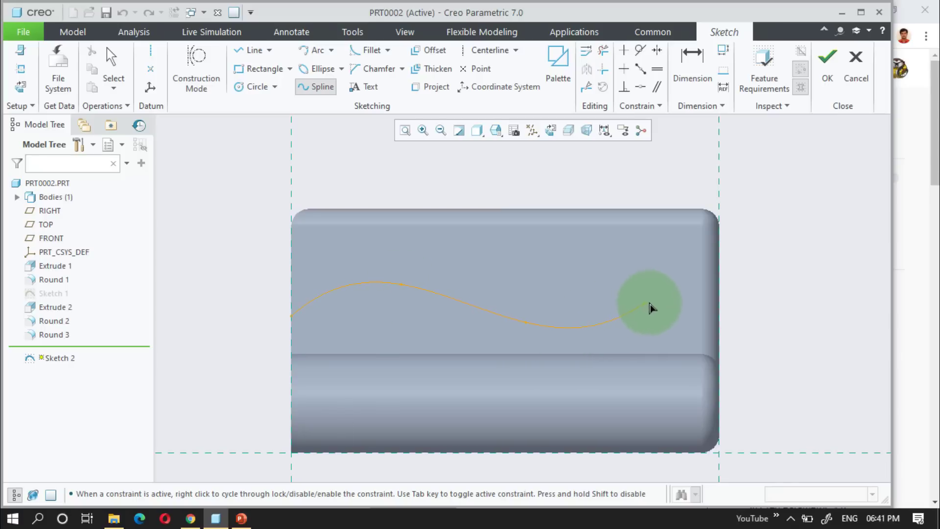
{"action": "left_click", "coordinate": [718, 306]}
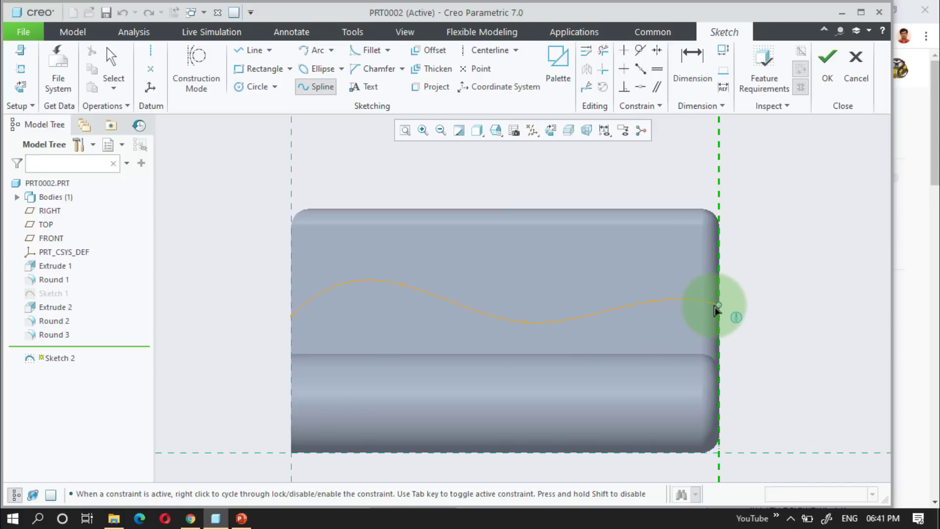
{"action": "middle_click", "coordinate": [792, 261]}
{"action": "middle_click", "coordinate": [396, 325]}
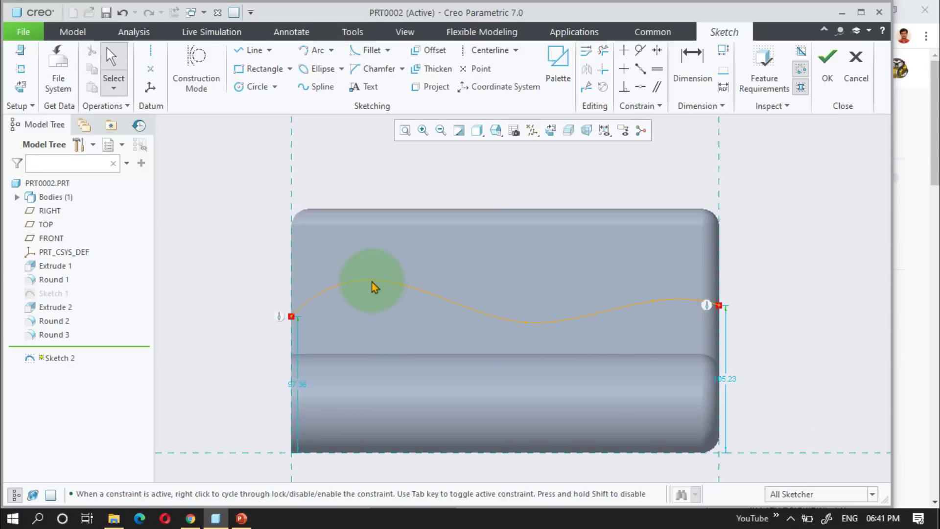
{"action": "mouse_move", "coordinate": [371, 283]}
{"action": "left_mouse_down"}
{"action": "mouse_move", "coordinate": [371, 296]}
{"action": "mouse_move", "coordinate": [361, 290]}
{"action": "left_mouse_up"}
Step: Flatten the spline into a gentle curve by lowering its first and last interior points, and finish the sketch
{"action": "double_click", "coordinate": [361, 291]}
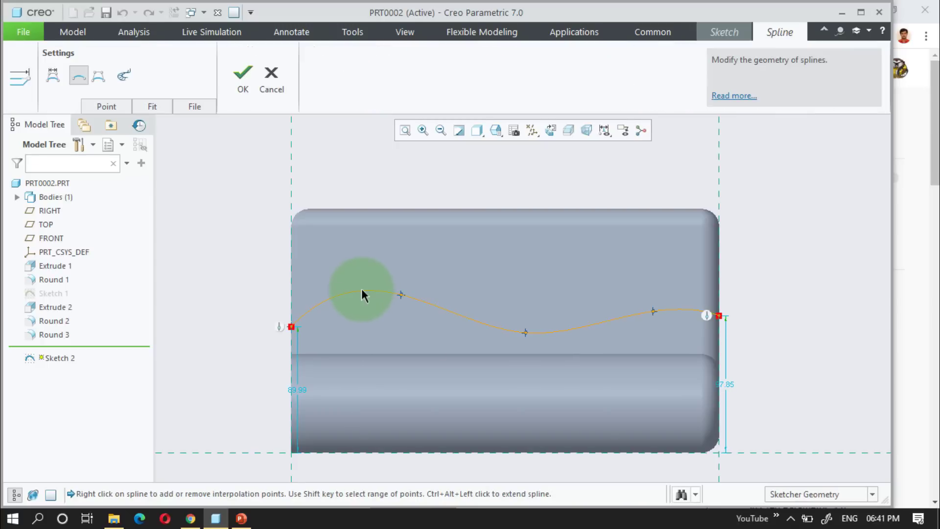
{"action": "left_click", "coordinate": [401, 294]}
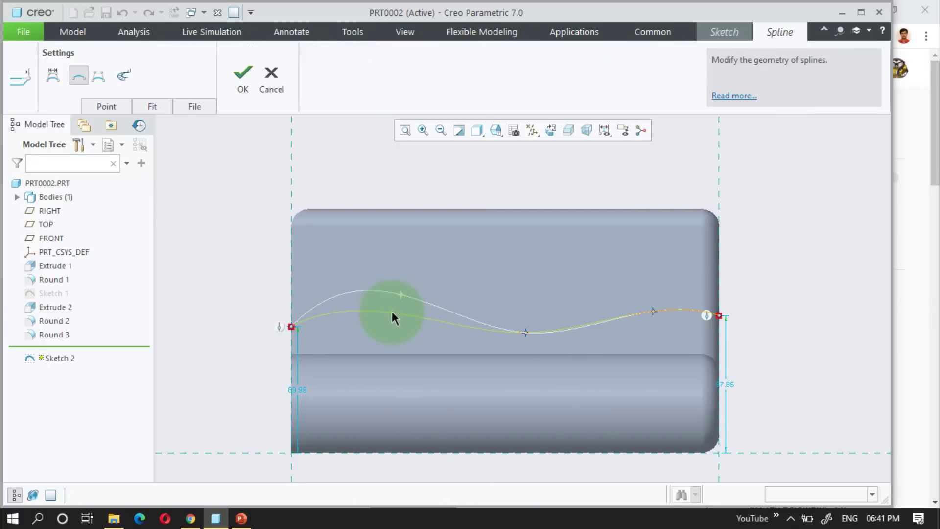
{"action": "left_click_drag", "start_coordinate": [391, 310], "coordinate": [392, 311]}
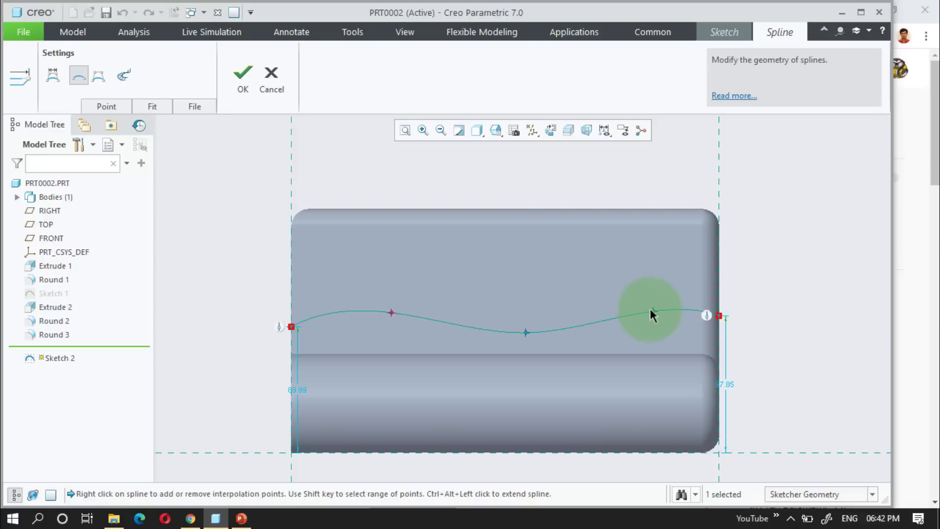
{"action": "left_click", "coordinate": [650, 310]}
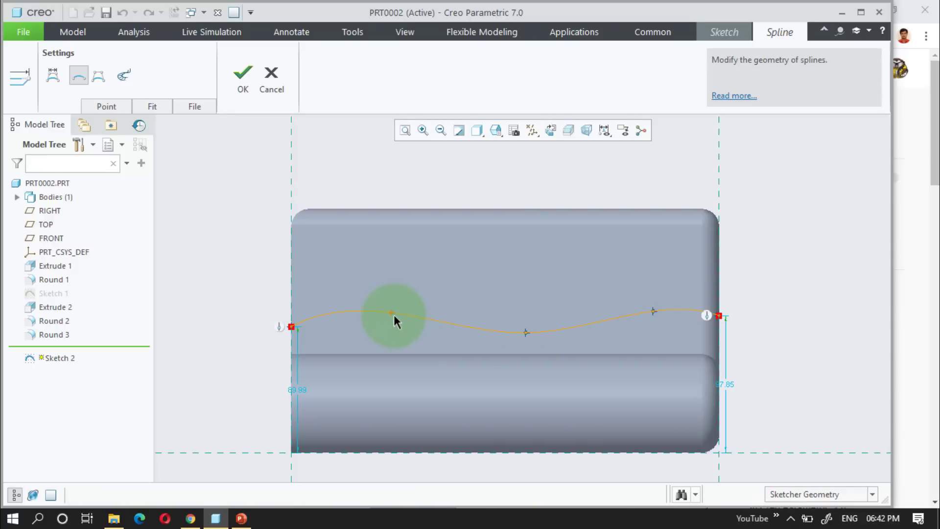
{"action": "left_click_drag", "start_coordinate": [392, 312], "coordinate": [374, 327]}
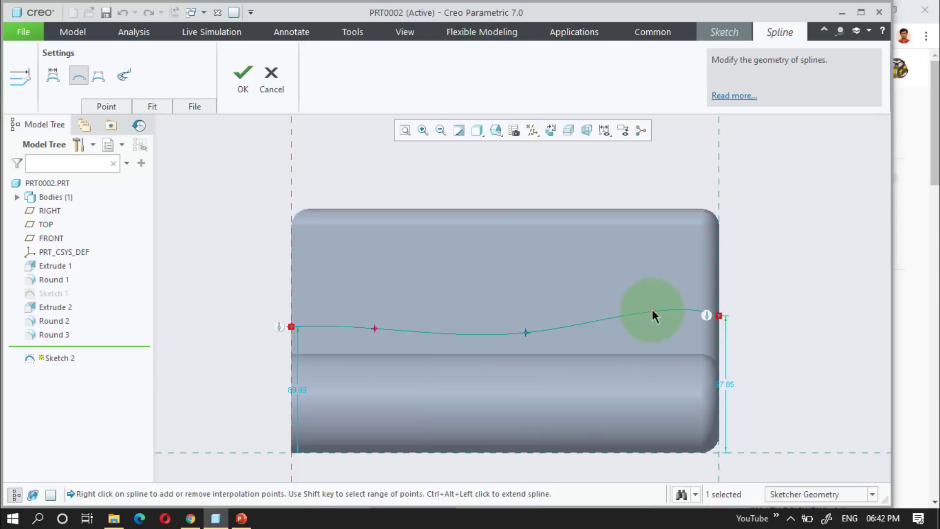
{"action": "left_click_drag", "start_coordinate": [655, 314], "coordinate": [668, 323]}
{"action": "left_click", "coordinate": [817, 259]}
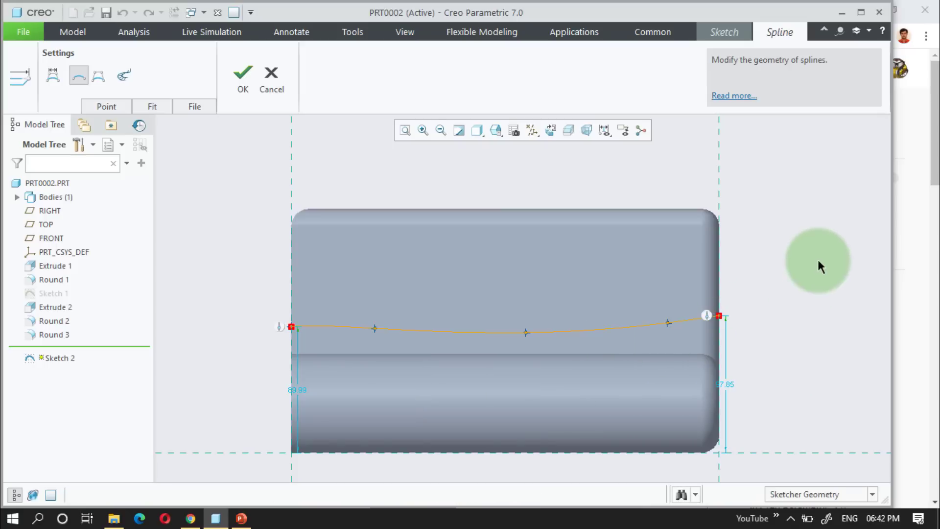
{"action": "left_click", "coordinate": [243, 74]}
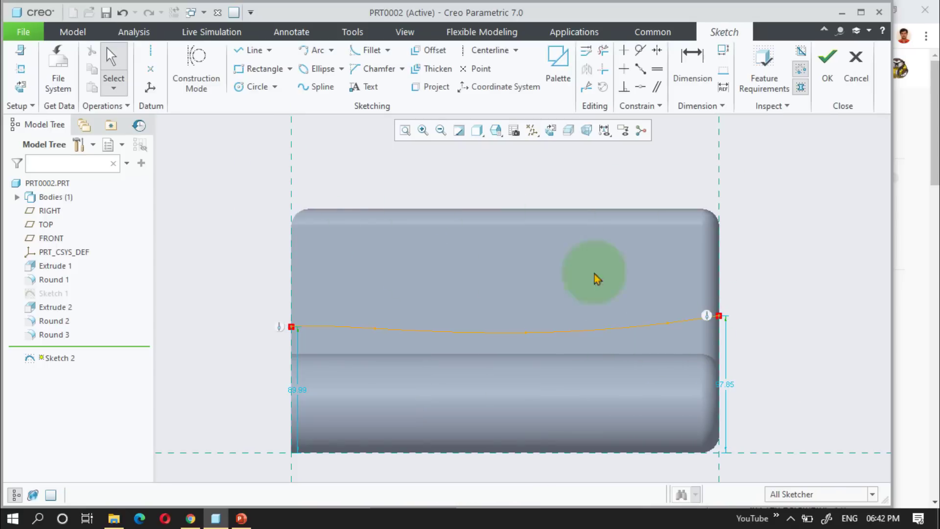
{"action": "left_click", "coordinate": [826, 68]}
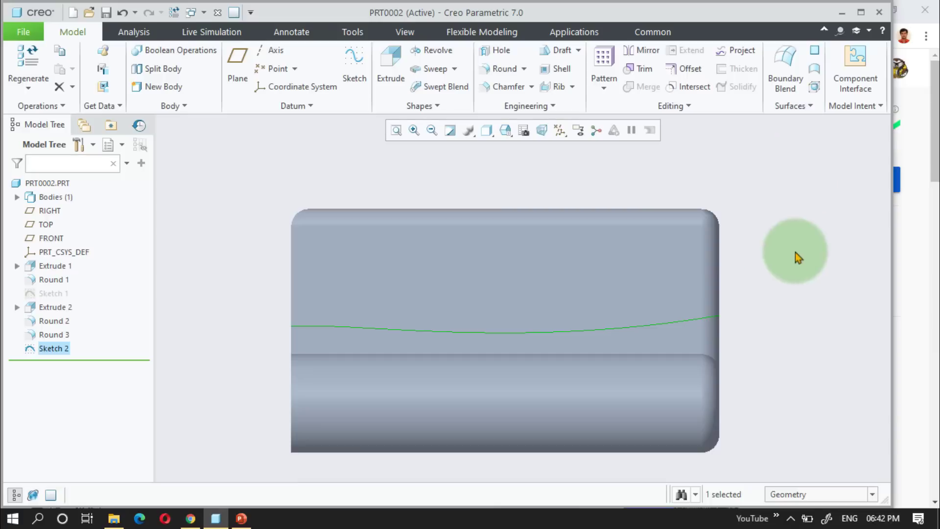
Step: Start a round between the base's top face and the upright's inner face at the default 2.00 radius
{"action": "middle_click_drag", "start_coordinate": [795, 256], "coordinate": [696, 352]}
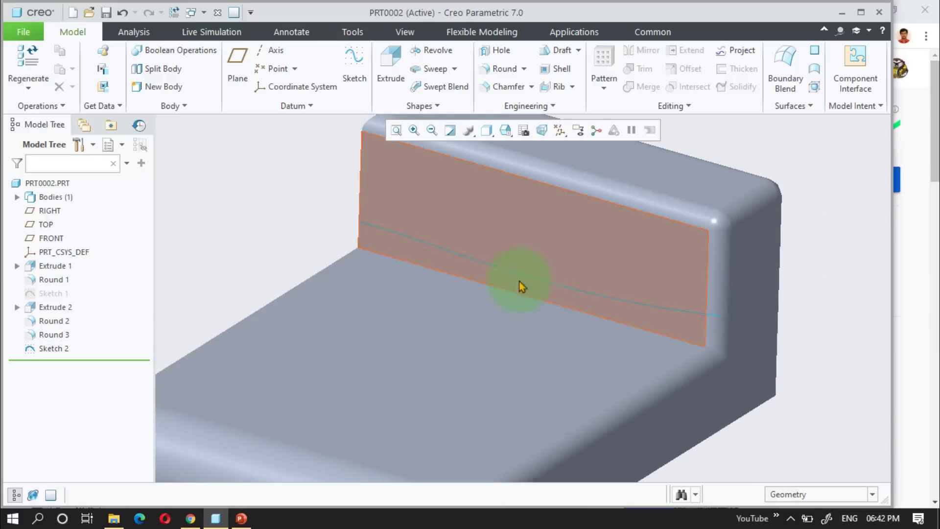
{"action": "scroll", "coordinate": [224, 318], "scroll_direction": "down", "scroll_amount": 1}
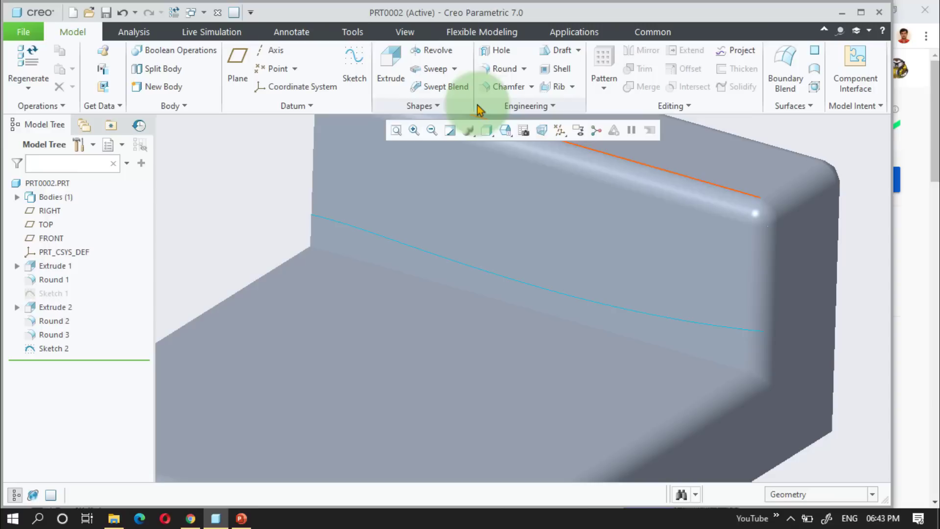
{"action": "left_click", "coordinate": [504, 68]}
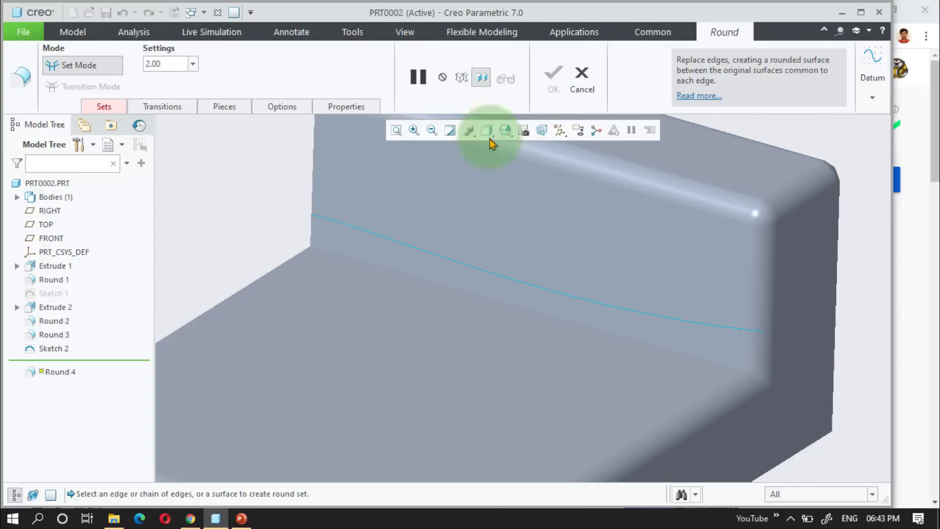
{"action": "left_click", "coordinate": [400, 345]}
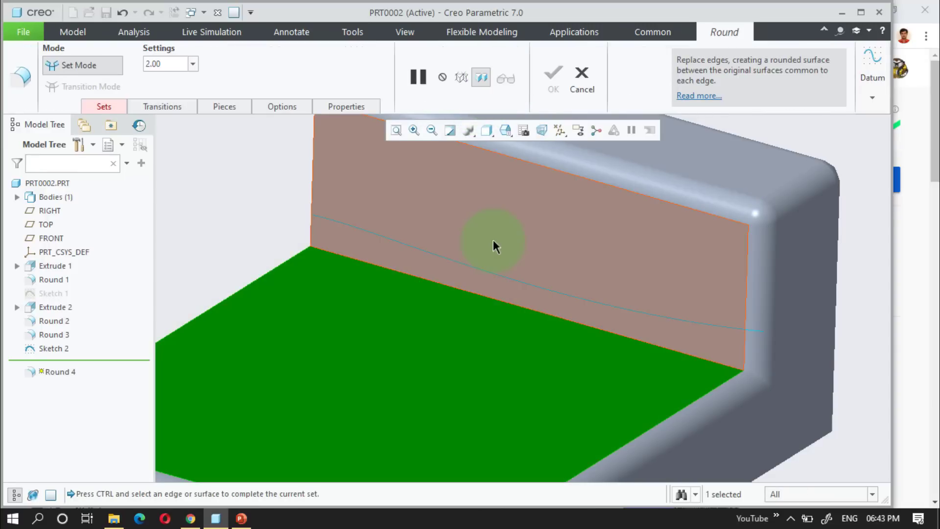
{"action": "left_click", "coordinate": [494, 246], "text": "ctrl"}
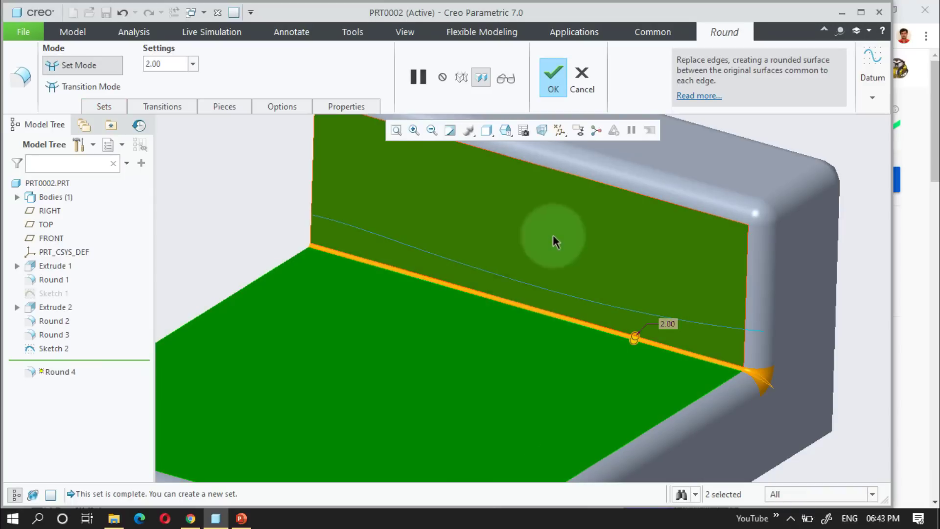
Step: Make the round pass through the sketched spline as its driving curve and finish the feature
{"action": "right_click", "coordinate": [238, 172]}
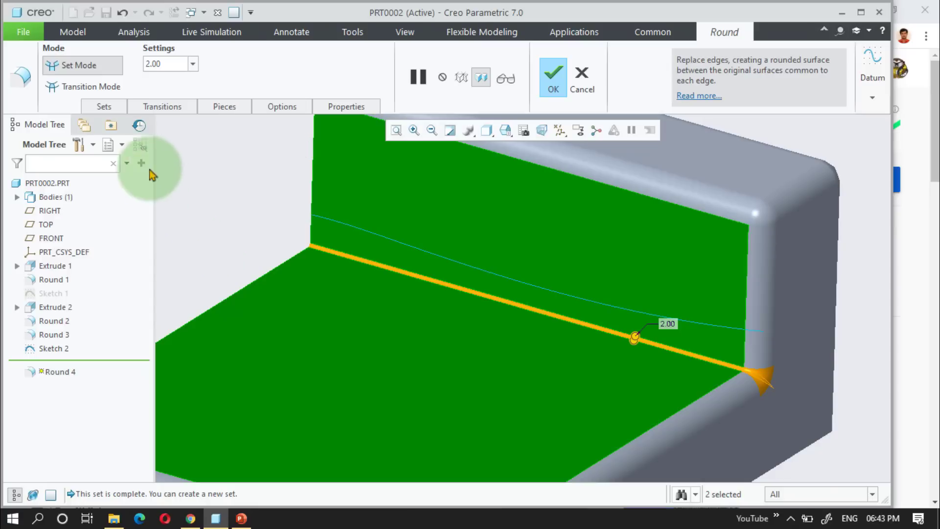
{"action": "left_click", "coordinate": [104, 108]}
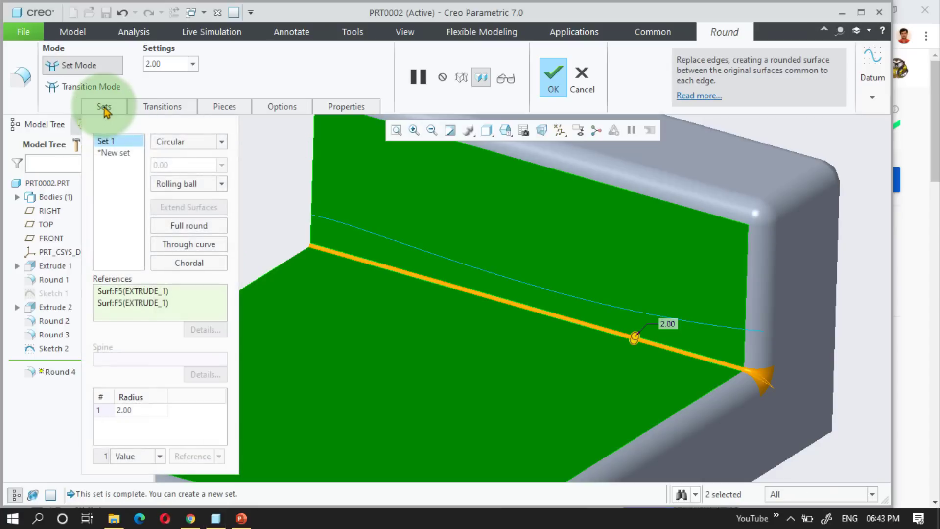
{"action": "left_click", "coordinate": [188, 244]}
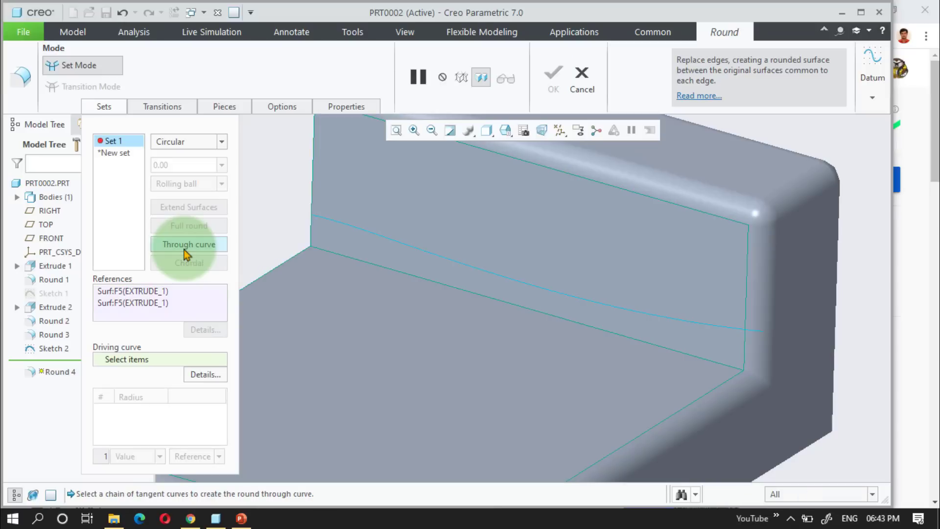
{"action": "left_click", "coordinate": [508, 282]}
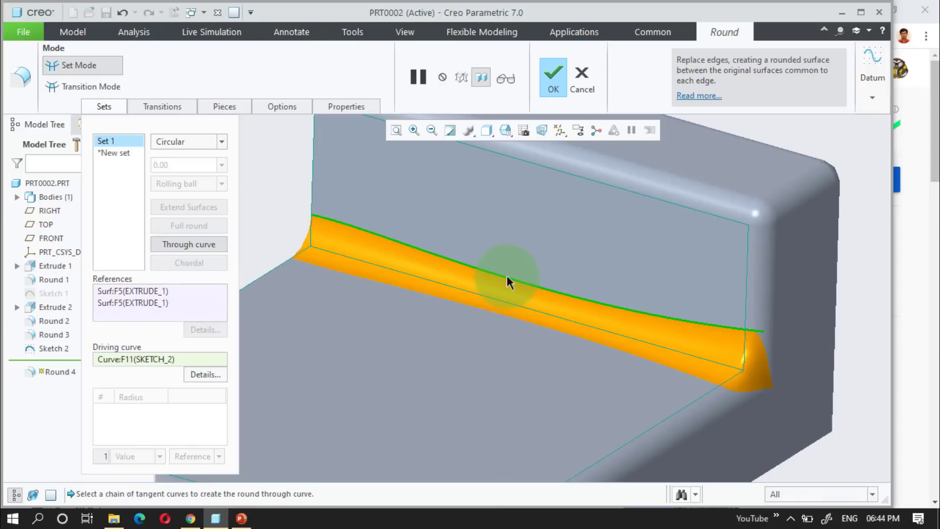
{"action": "mouse_move", "coordinate": [610, 198]}
{"action": "middle_mouse_down"}
{"action": "mouse_move", "coordinate": [622, 231]}
{"action": "mouse_move", "coordinate": [648, 239]}
{"action": "mouse_move", "coordinate": [611, 254]}
{"action": "mouse_move", "coordinate": [633, 259]}
{"action": "mouse_move", "coordinate": [621, 259]}
{"action": "middle_mouse_up"}
{"action": "left_click", "coordinate": [553, 77]}
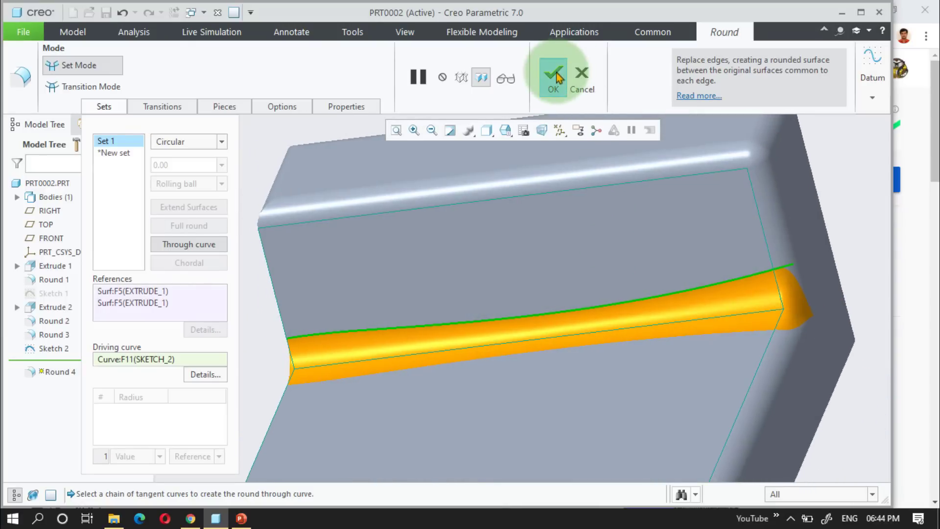
Step: Start a round on the upright's back vertical edge along the unrounded L-shaped side face, with a radius of about 19.60
{"action": "left_click", "coordinate": [380, 356]}
{"action": "middle_click_drag", "start_coordinate": [225, 342], "coordinate": [386, 353]}
{"action": "scroll", "coordinate": [391, 343], "scroll_direction": "down", "scroll_amount": 5}
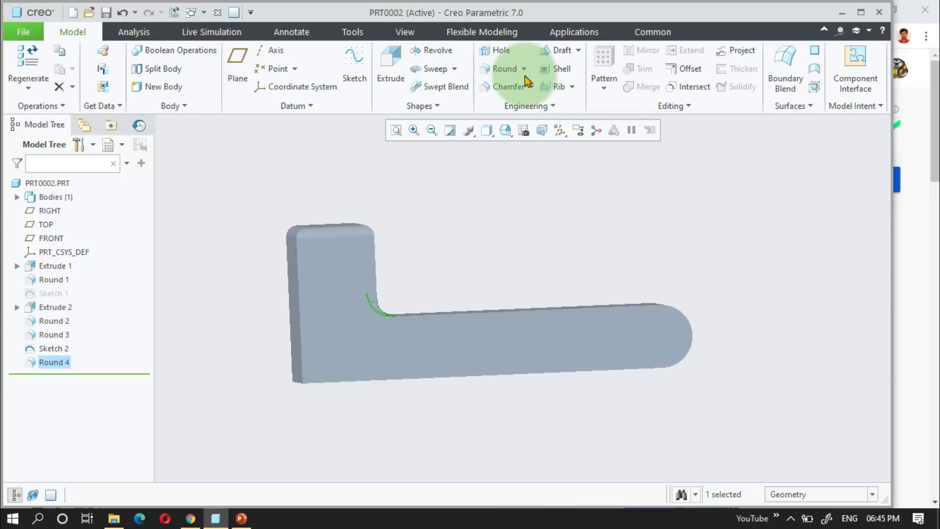
{"action": "left_click", "coordinate": [502, 68]}
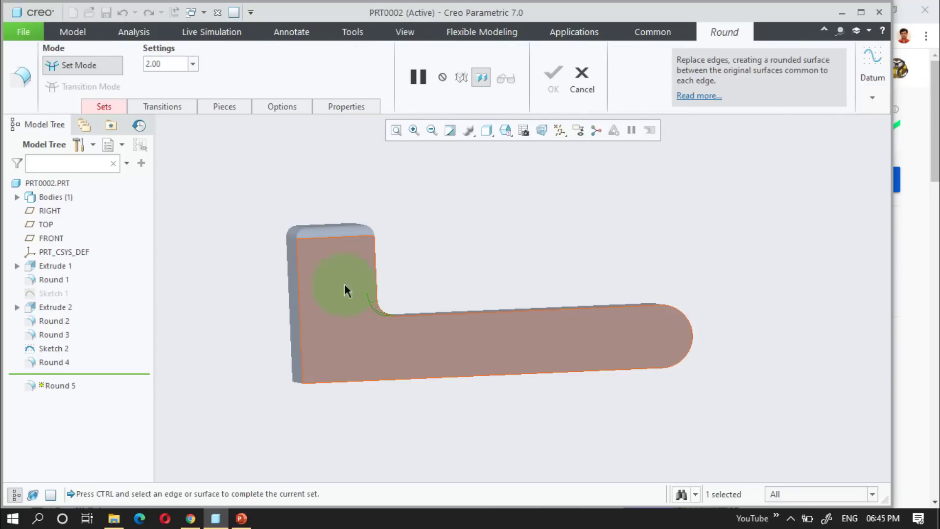
{"action": "left_click", "coordinate": [299, 297]}
{"action": "left_click_drag", "start_coordinate": [302, 311], "coordinate": [318, 313]}
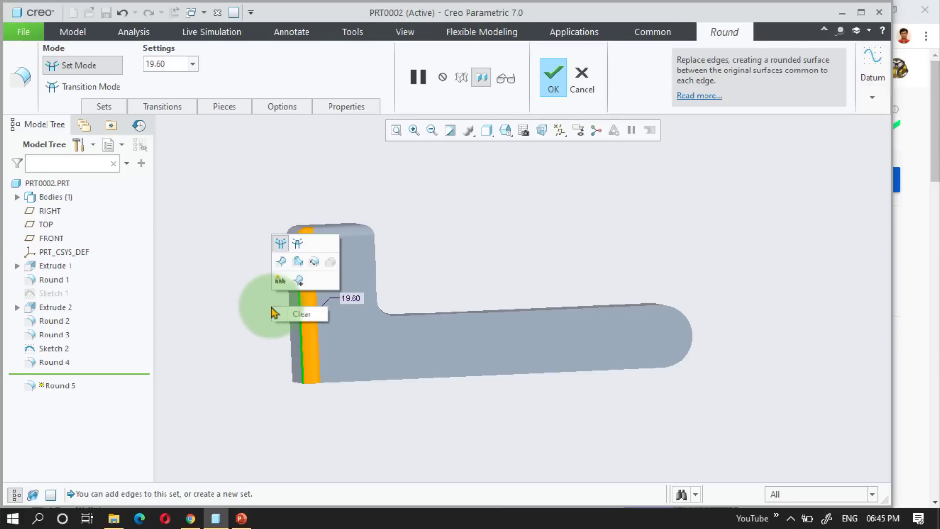
Step: Add a second radius to make the edge round variable, reducing it to 0.00 at the upper end and setting 20 at the lower end
{"action": "left_click", "coordinate": [296, 281]}
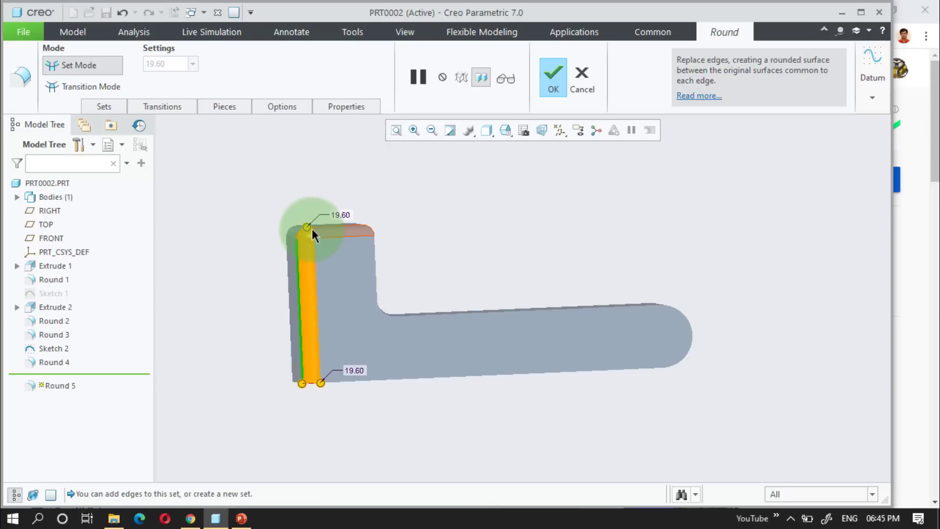
{"action": "left_click_drag", "start_coordinate": [307, 227], "coordinate": [308, 236]}
{"action": "double_click", "coordinate": [356, 372]}
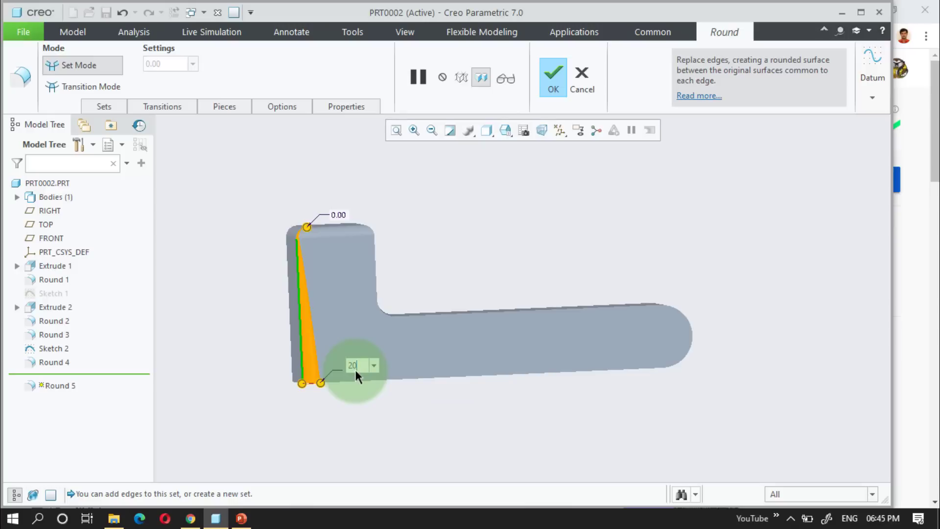
{"action": "key", "text": "Return"}
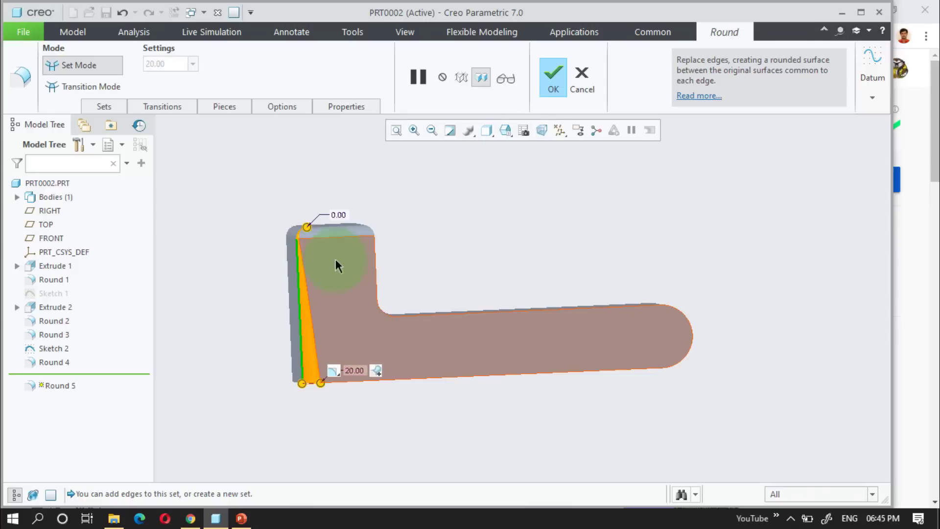
{"action": "left_click", "coordinate": [336, 217]}
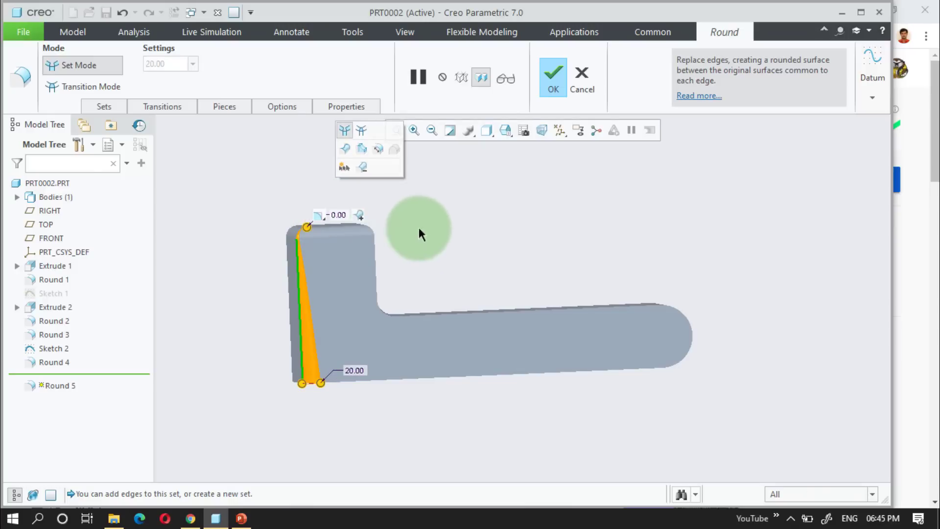
Step: Set the variable round's radius at the upper end of the upright's back vertical edge to 40
{"action": "middle_click_drag", "start_coordinate": [419, 234], "coordinate": [310, 383]}
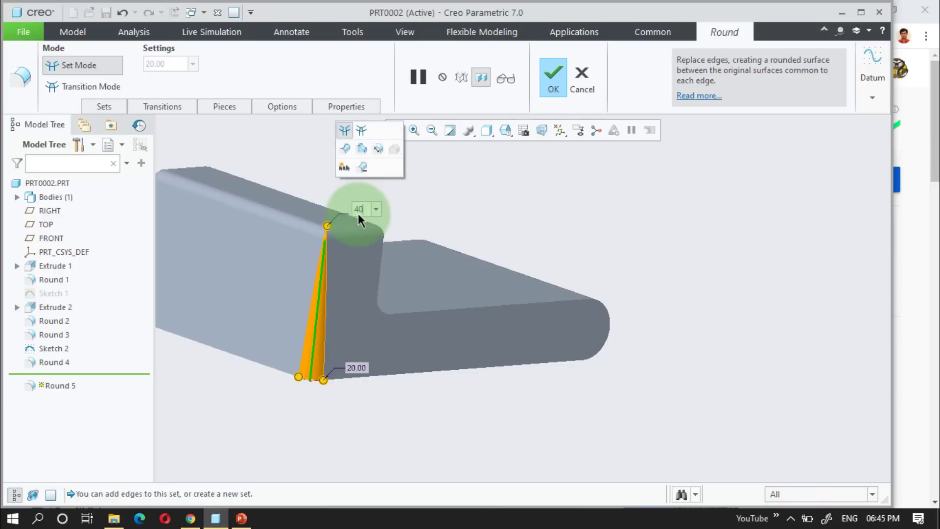
{"action": "key", "text": "Return"}
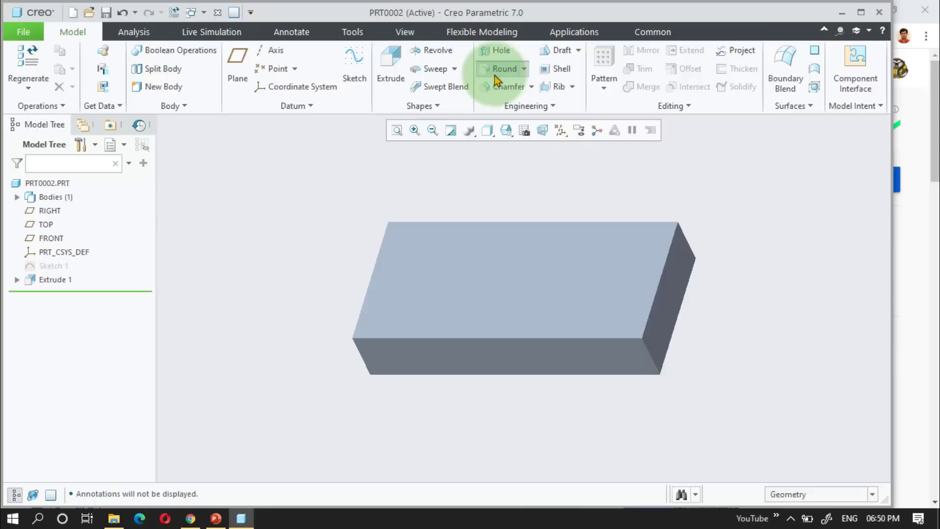
Step: Start a variable-radius round on the block's front top edge, with radii of about 48.50 at its left end and 35.20 at its right end
{"action": "left_click", "coordinate": [494, 74]}
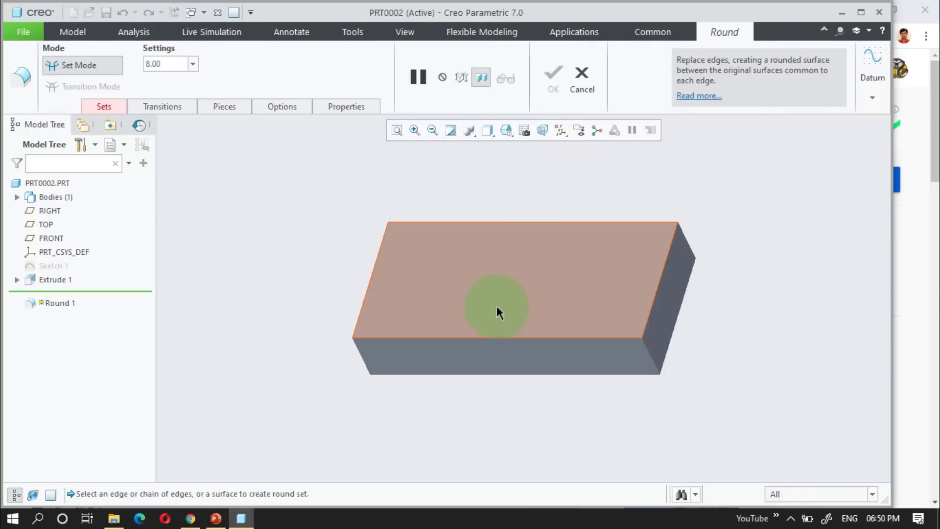
{"action": "left_click", "coordinate": [481, 338]}
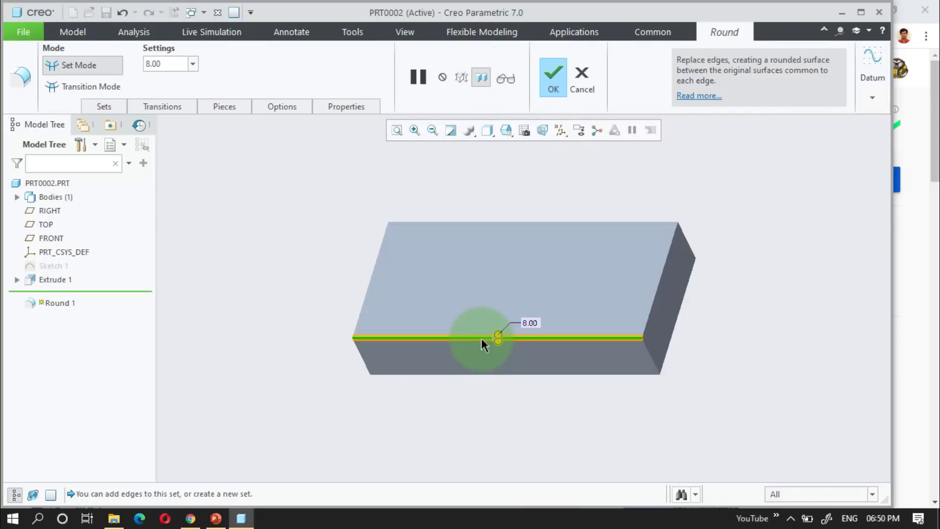
{"action": "right_click", "coordinate": [280, 321]}
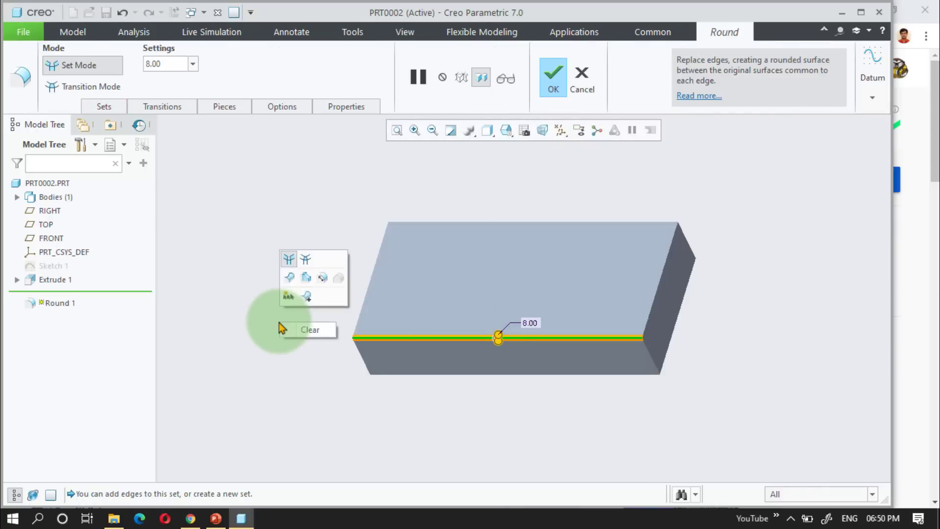
{"action": "left_click", "coordinate": [306, 299]}
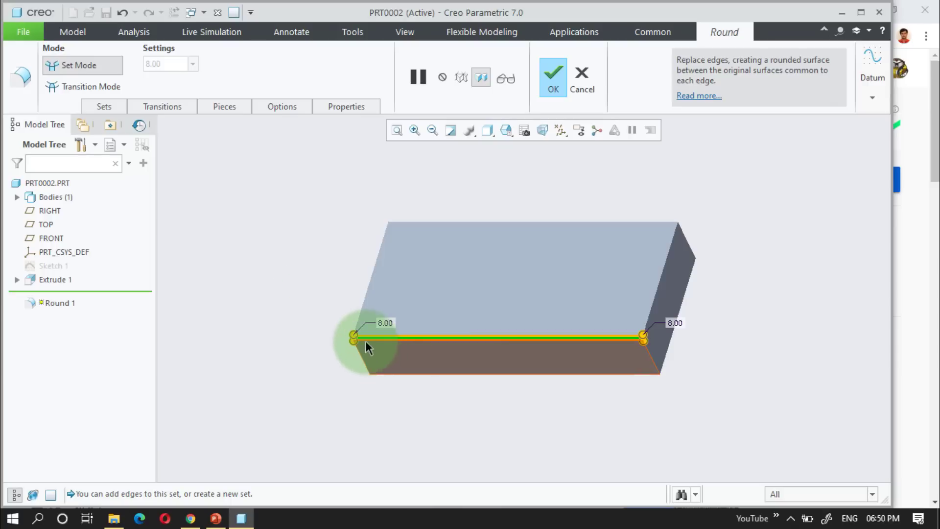
{"action": "left_click_drag", "start_coordinate": [353, 337], "coordinate": [367, 323]}
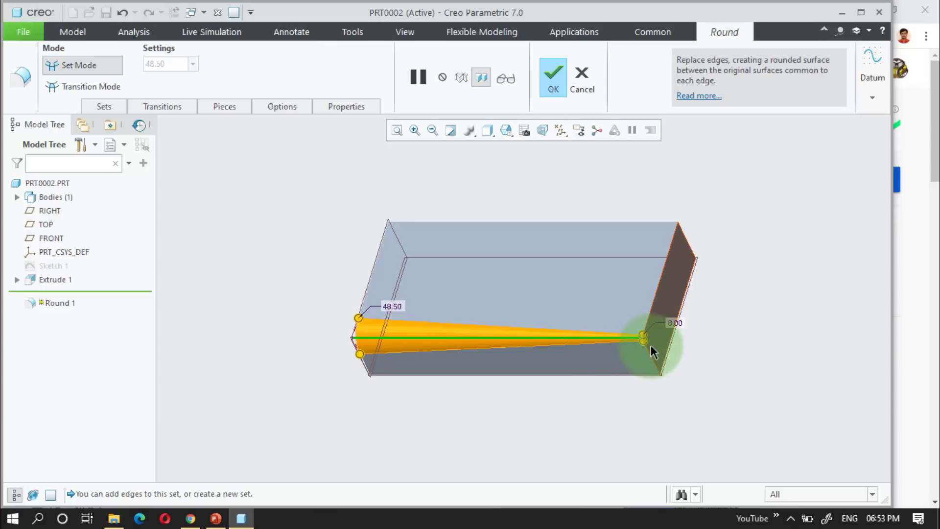
{"action": "left_click_drag", "start_coordinate": [643, 336], "coordinate": [645, 327]}
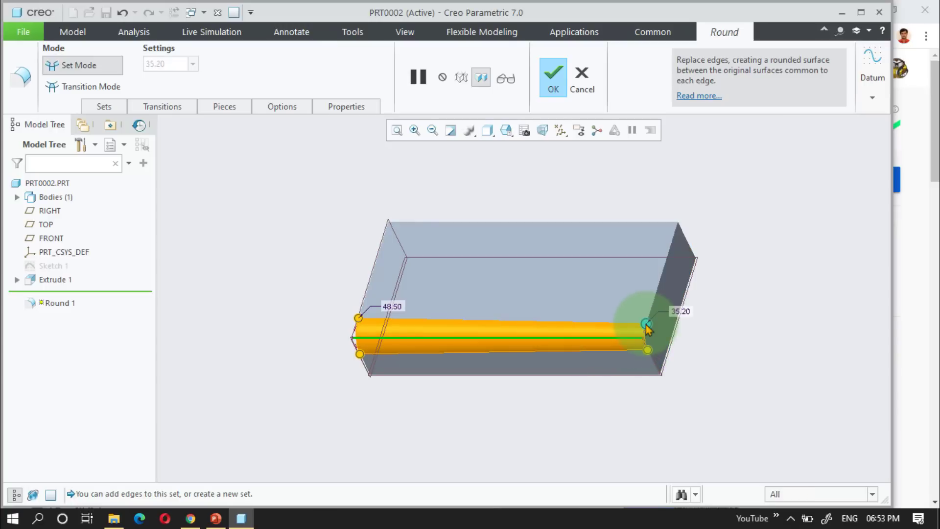
Step: Add an intermediate radius to the front edge round and place it at ratio 0.5 along the edge
{"action": "right_click", "coordinate": [646, 327]}
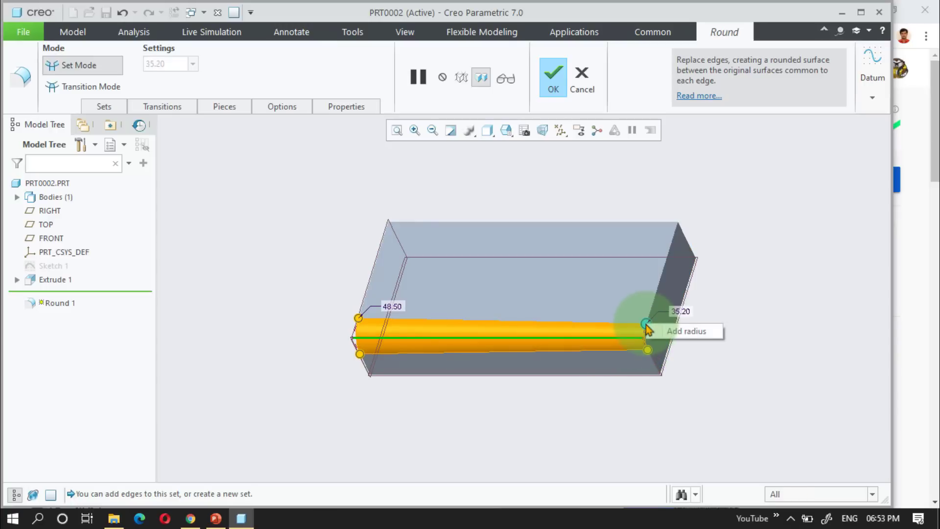
{"action": "left_click", "coordinate": [654, 332]}
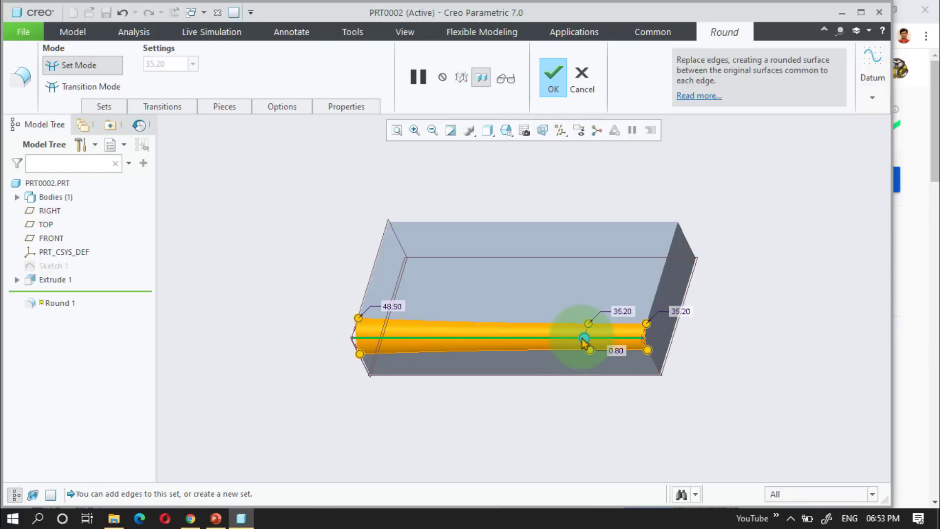
{"action": "mouse_move", "coordinate": [583, 339]}
{"action": "left_mouse_down"}
{"action": "mouse_move", "coordinate": [550, 339]}
{"action": "mouse_move", "coordinate": [569, 349]}
{"action": "left_mouse_up"}
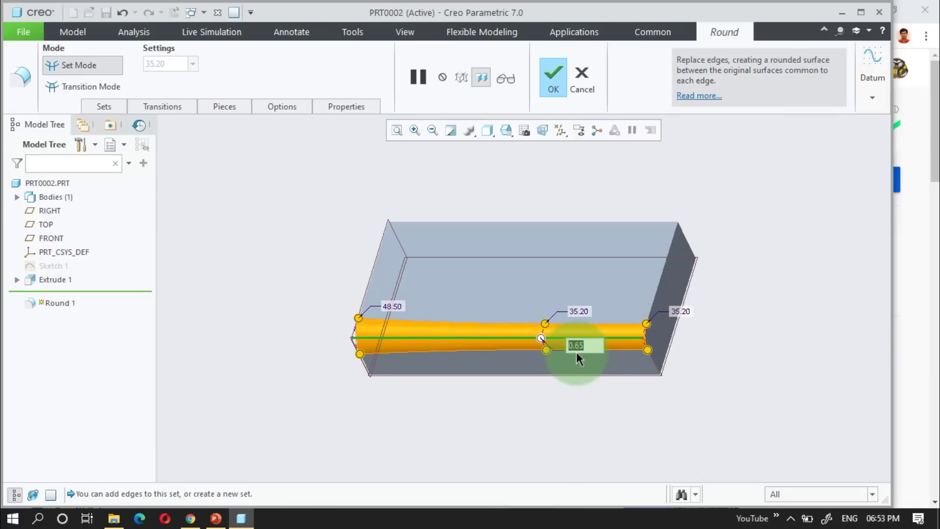
{"action": "left_click_drag", "start_coordinate": [577, 352], "coordinate": [584, 349]}
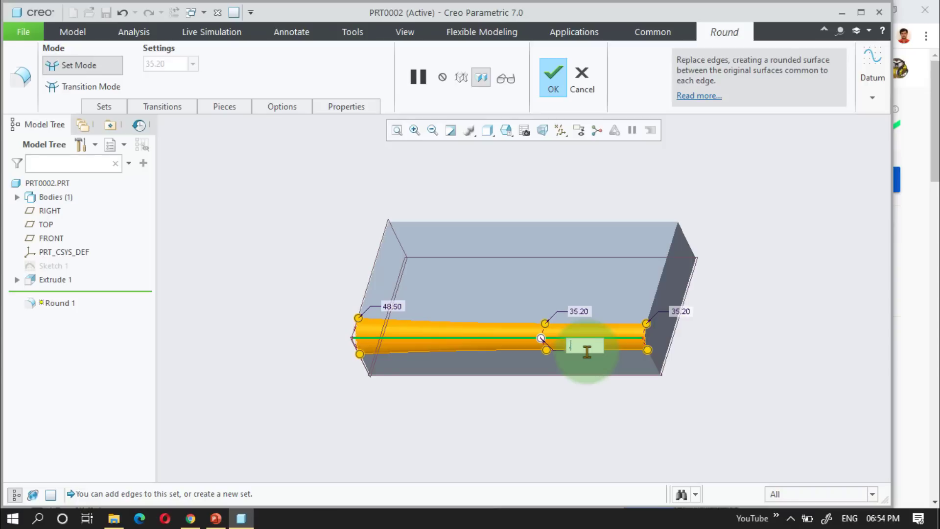
{"action": "type", "text": "0.5"}
{"action": "key", "text": "Return"}
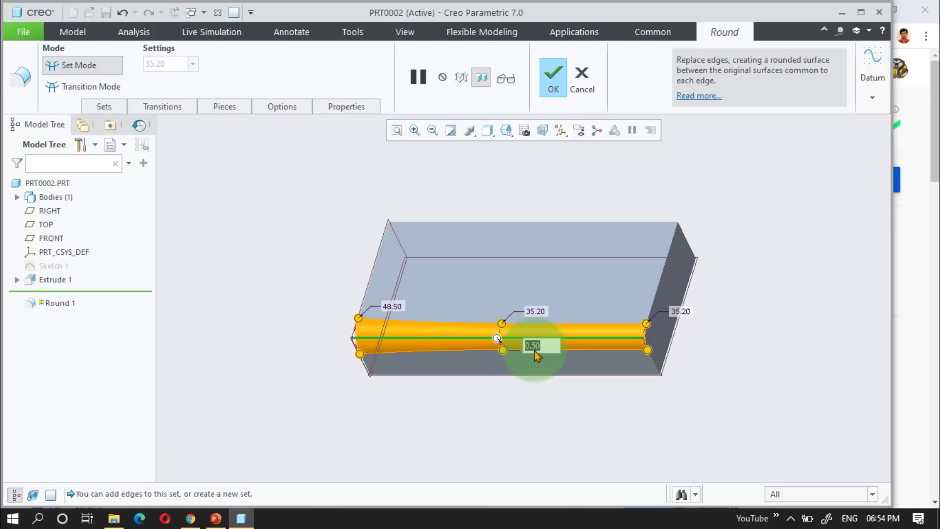
Step: Relocate the intermediate radius to ratio 0.2 and finally to ratio 0.8 along the edge
{"action": "type", "text": "0.2"}
{"action": "key", "text": "Return"}
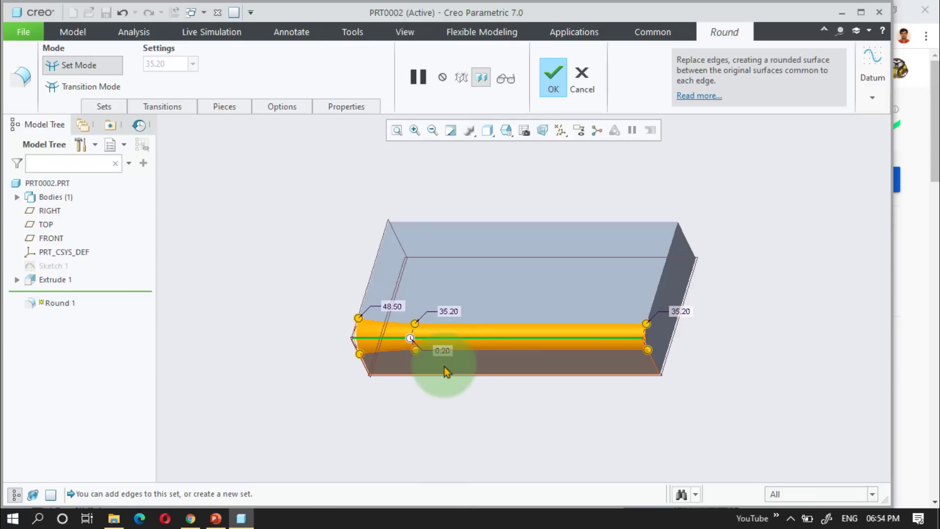
{"action": "double_click", "coordinate": [446, 350]}
{"action": "type", "text": "."}
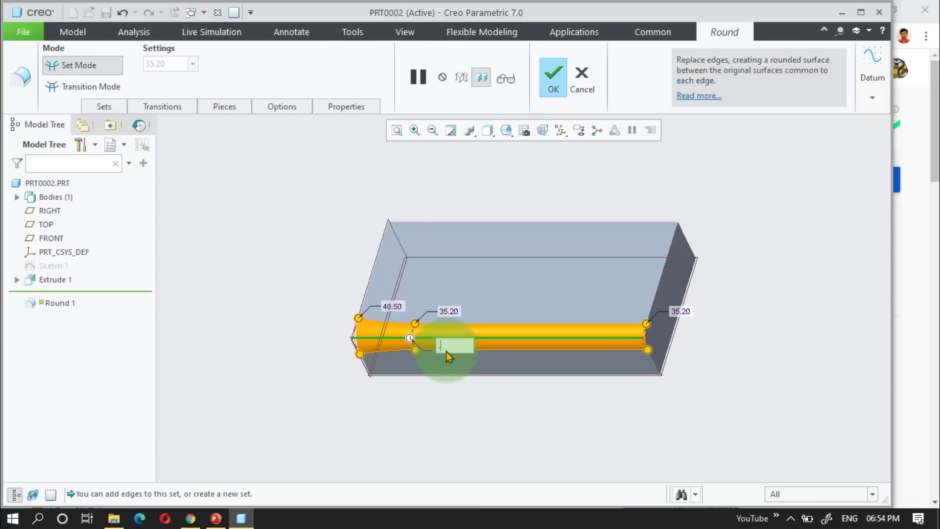
{"action": "type", "text": "8"}
{"action": "key", "text": "Return"}
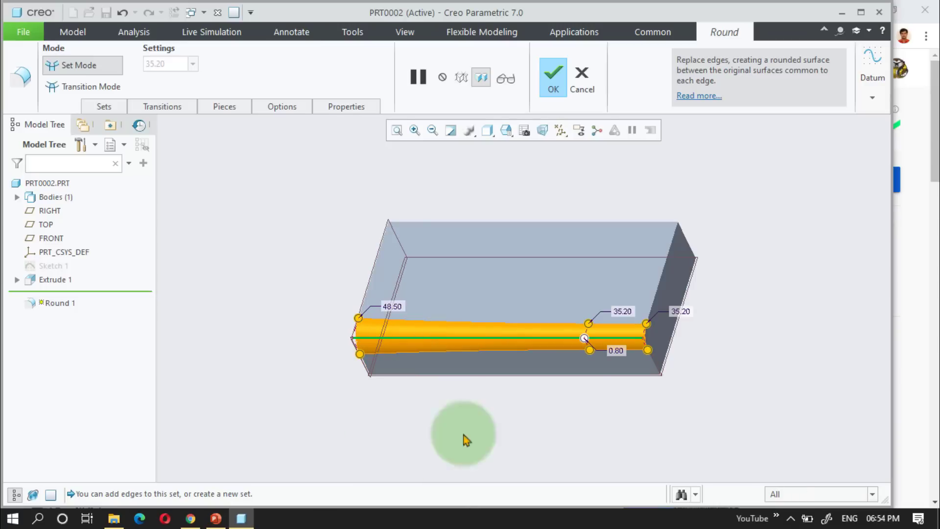
Step: Set the intermediate radius at ratio 0.80 to 20
{"action": "double_click", "coordinate": [623, 307]}
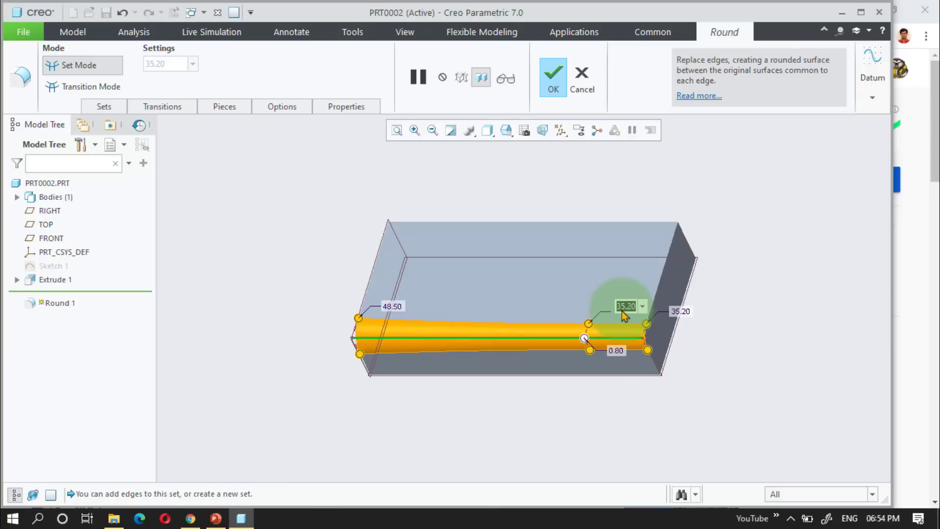
{"action": "type", "text": "20"}
{"action": "key", "text": "Return"}
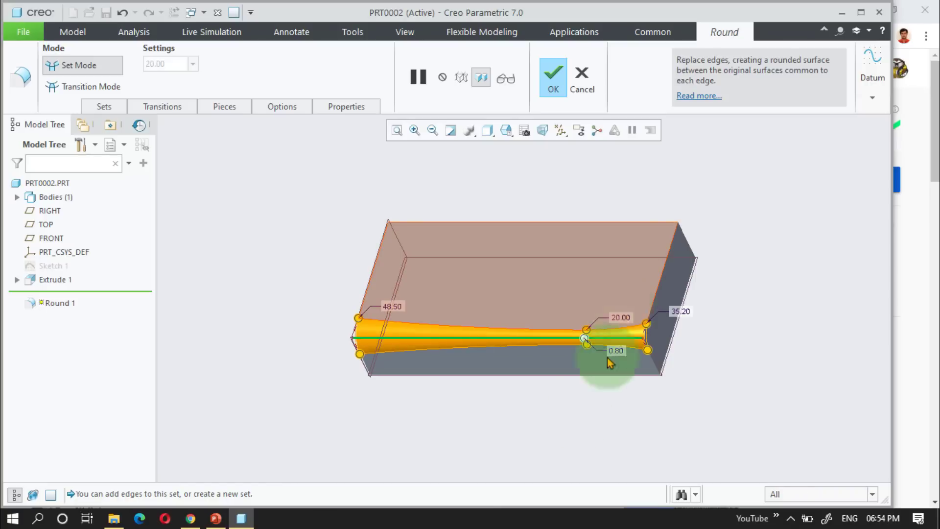
{"action": "left_click", "coordinate": [604, 408]}
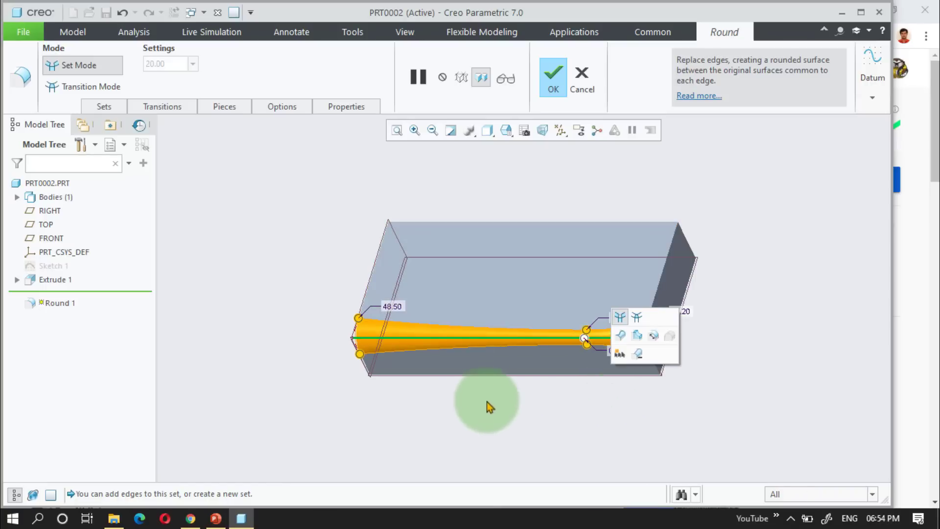
Step: Add another radius at ratio 0.20 from the edge's left end and set it to 20
{"action": "left_click", "coordinate": [358, 318]}
{"action": "right_click", "coordinate": [358, 319]}
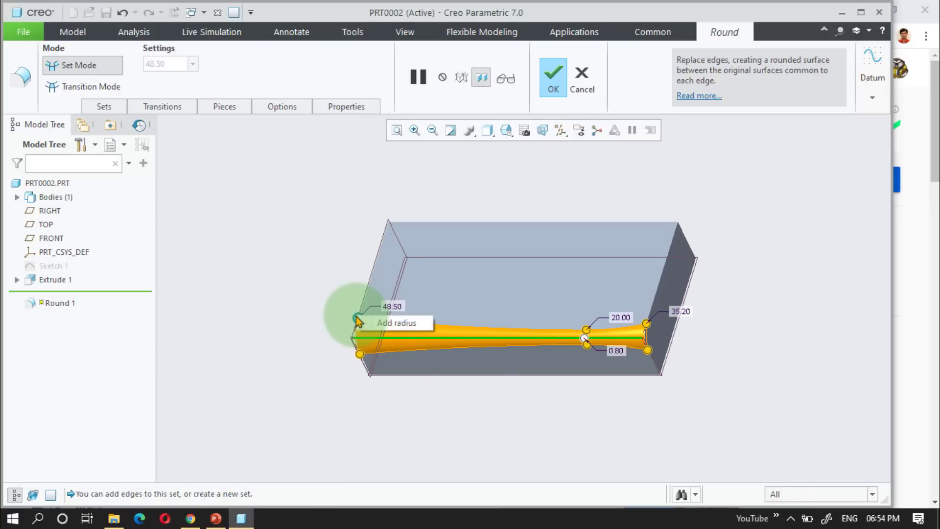
{"action": "left_click", "coordinate": [384, 322]}
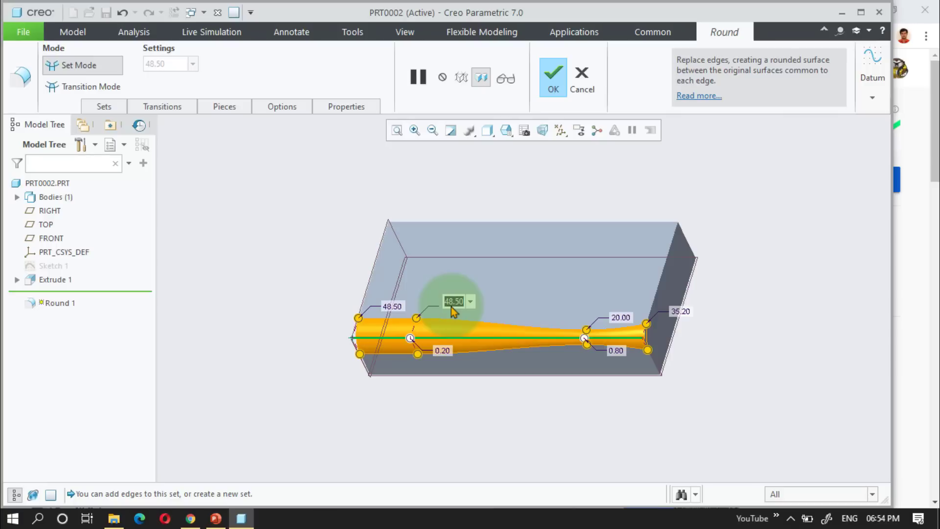
{"action": "key", "text": "Return"}
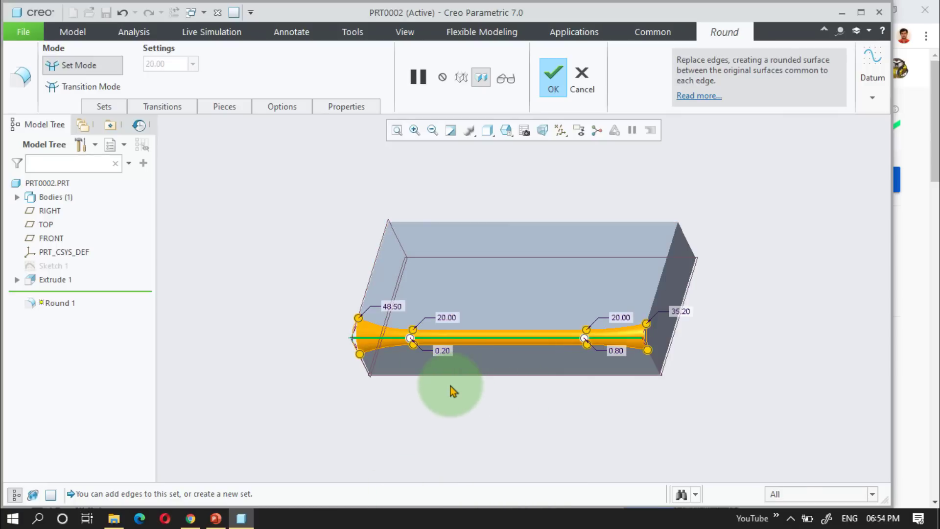
Step: Add a third intermediate radius at ratio 0.40, set it to 10, and finish the variable round
{"action": "right_click", "coordinate": [413, 334]}
{"action": "left_click", "coordinate": [441, 337]}
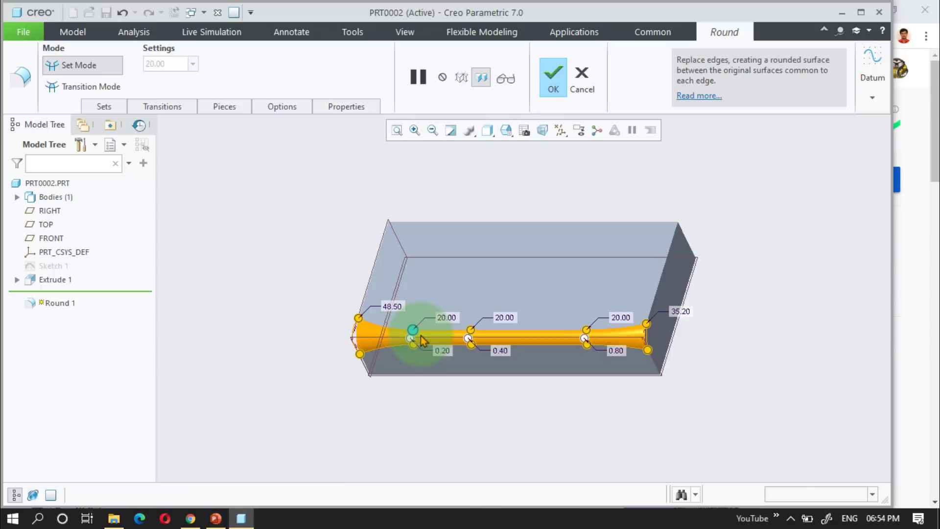
{"action": "left_click", "coordinate": [501, 319]}
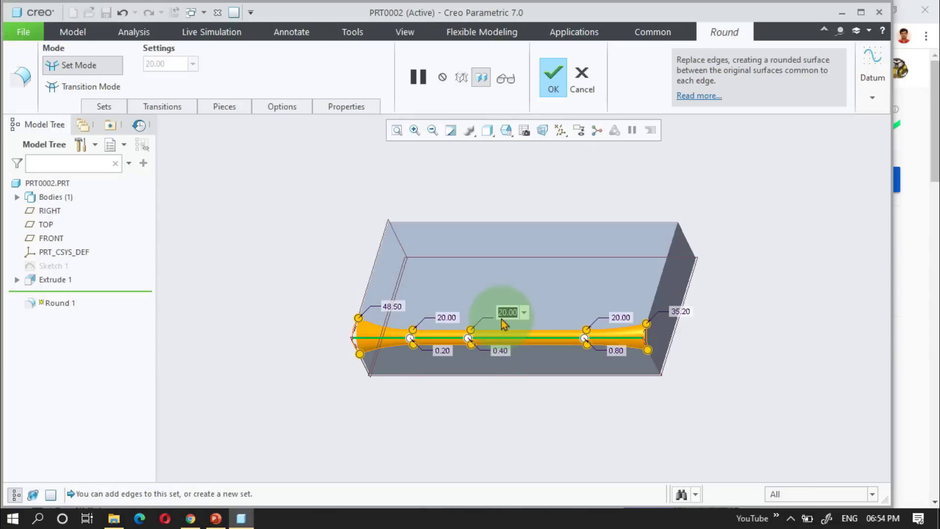
{"action": "type", "text": "10"}
{"action": "key", "text": "Return"}
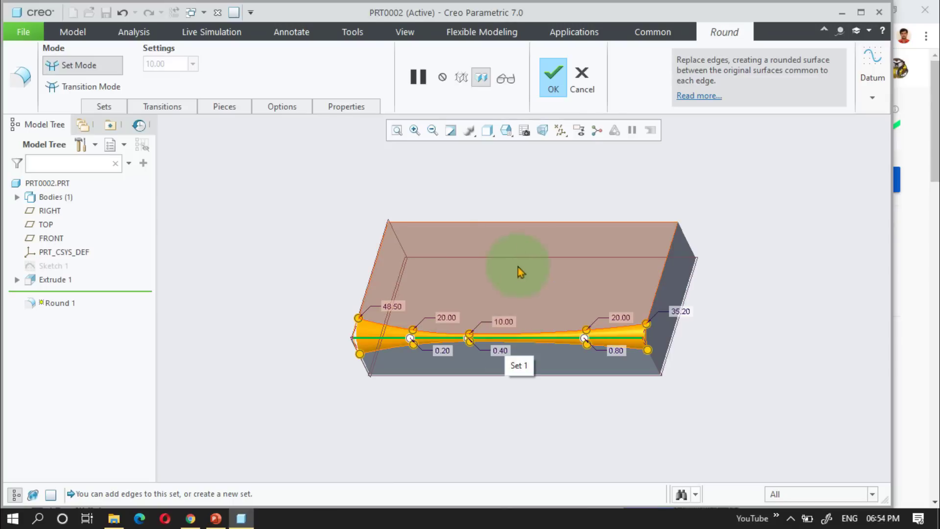
{"action": "left_click", "coordinate": [556, 86]}
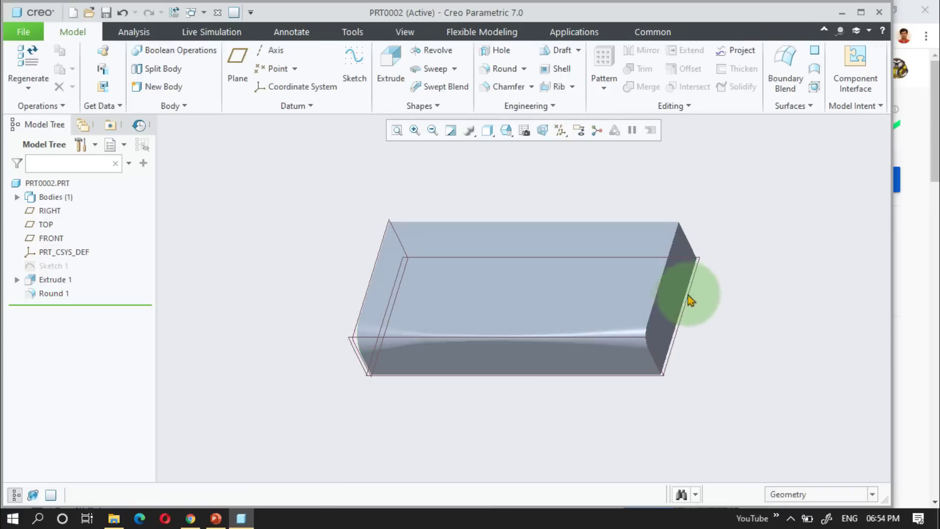
Step: Create a datum point on the block's short vertical corner edge at offset ratio 0.25 and turn on datum point display
{"action": "mouse_move", "coordinate": [686, 300]}
{"action": "middle_mouse_down"}
{"action": "mouse_move", "coordinate": [562, 350]}
{"action": "mouse_move", "coordinate": [541, 328]}
{"action": "mouse_move", "coordinate": [560, 350]}
{"action": "middle_mouse_up"}
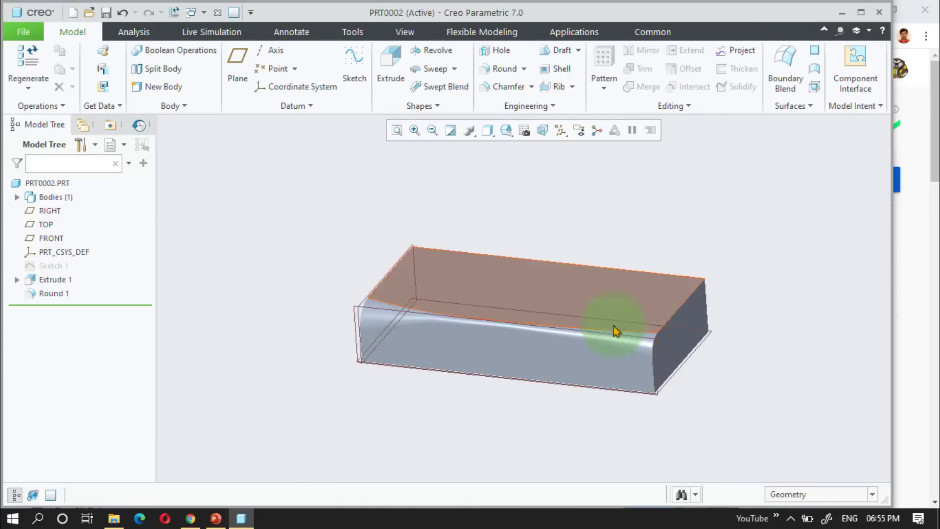
{"action": "left_click", "coordinate": [650, 349]}
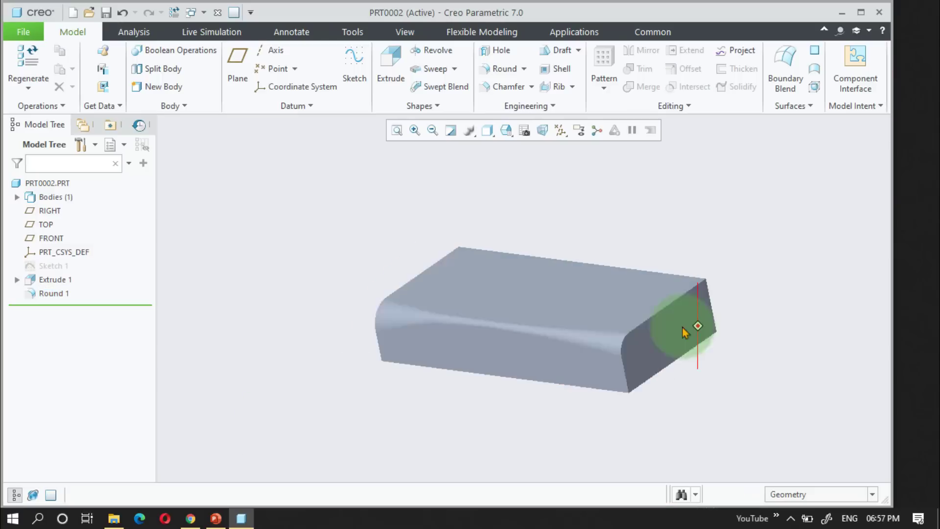
{"action": "mouse_move", "coordinate": [685, 333]}
{"action": "middle_mouse_down"}
{"action": "mouse_move", "coordinate": [600, 329]}
{"action": "mouse_move", "coordinate": [519, 361]}
{"action": "mouse_move", "coordinate": [692, 331]}
{"action": "mouse_move", "coordinate": [671, 353]}
{"action": "mouse_move", "coordinate": [641, 342]}
{"action": "middle_mouse_up"}
{"action": "scroll", "coordinate": [625, 328], "scroll_direction": "down", "scroll_amount": 4}
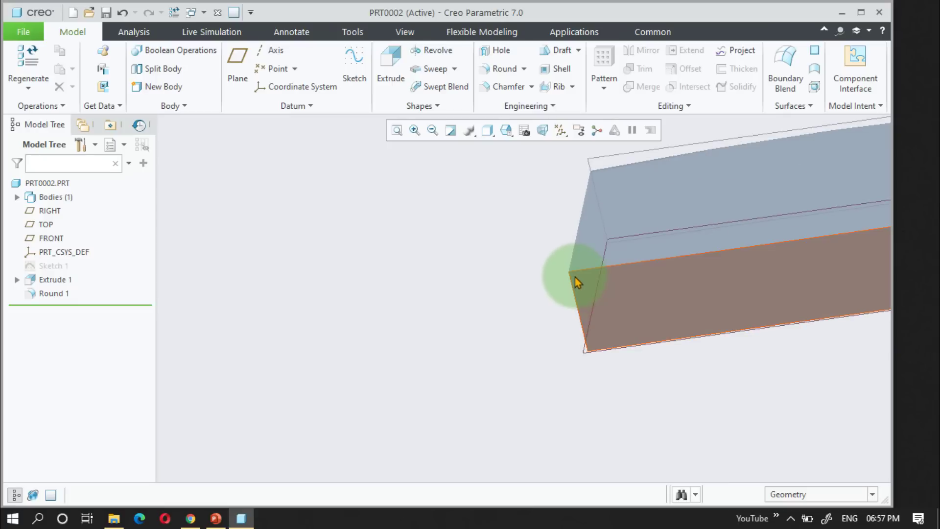
{"action": "middle_click_drag", "start_coordinate": [574, 277], "coordinate": [629, 313]}
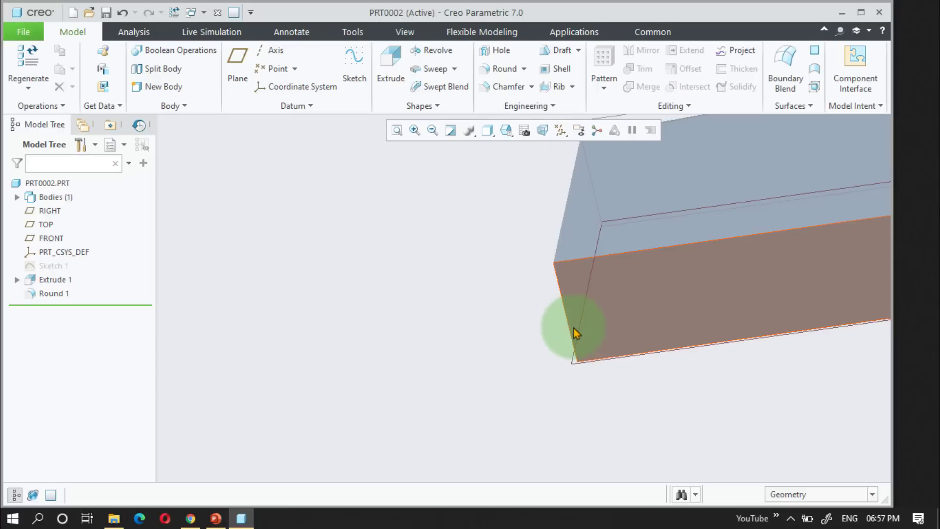
{"action": "middle_click_drag", "start_coordinate": [537, 337], "coordinate": [506, 335]}
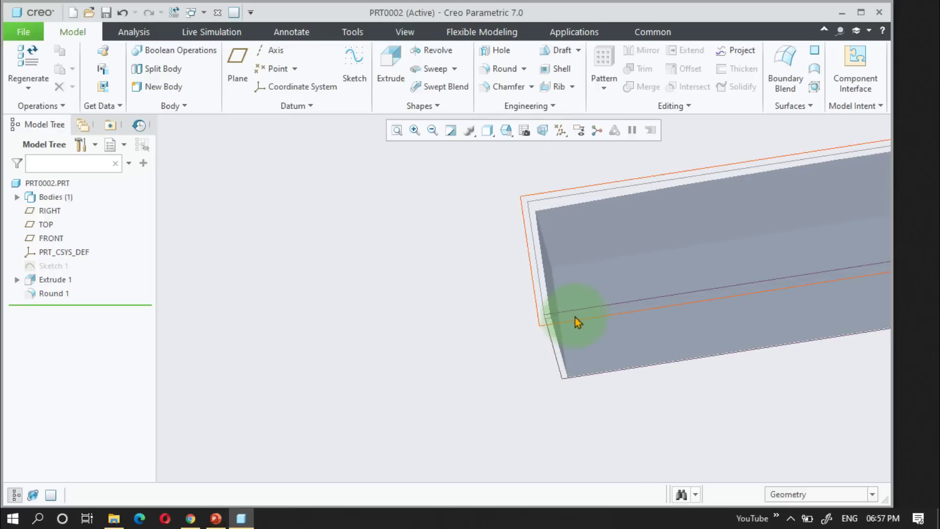
{"action": "middle_click_drag", "start_coordinate": [576, 318], "coordinate": [395, 314]}
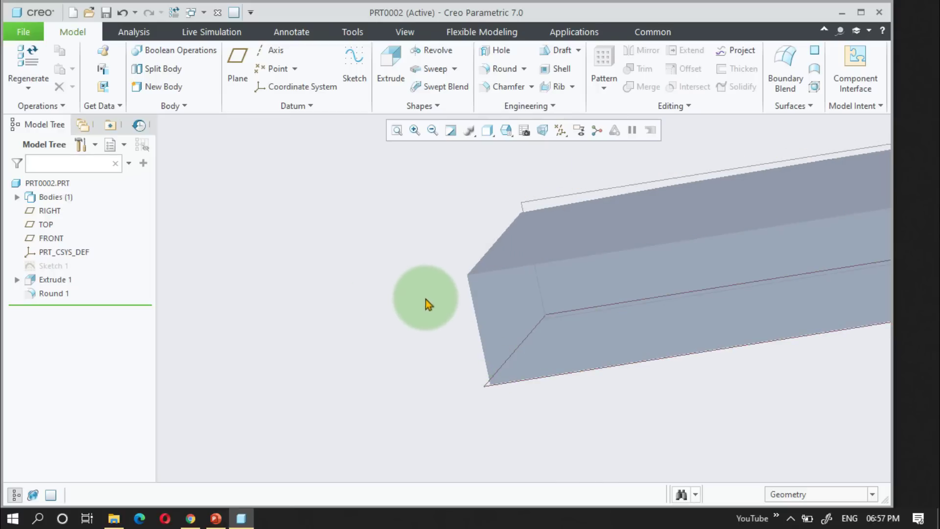
{"action": "left_click", "coordinate": [274, 69]}
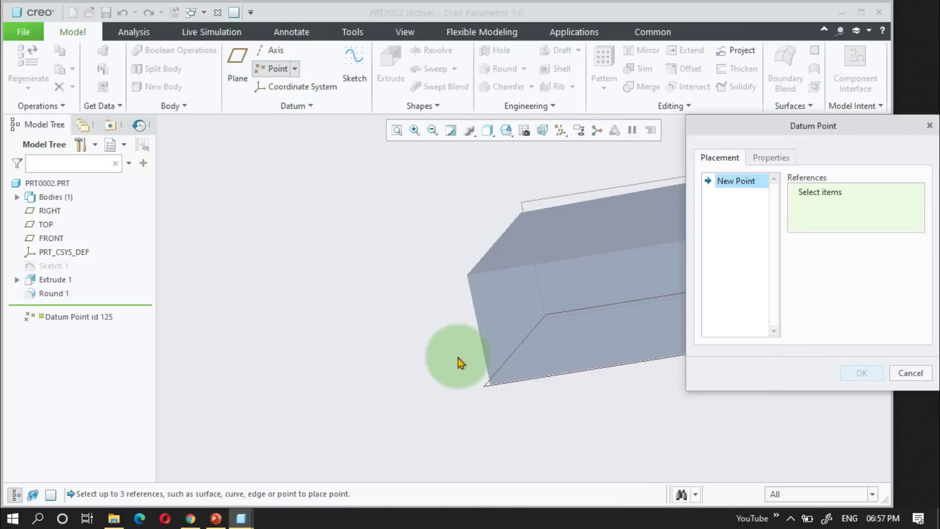
{"action": "left_click", "coordinate": [481, 340]}
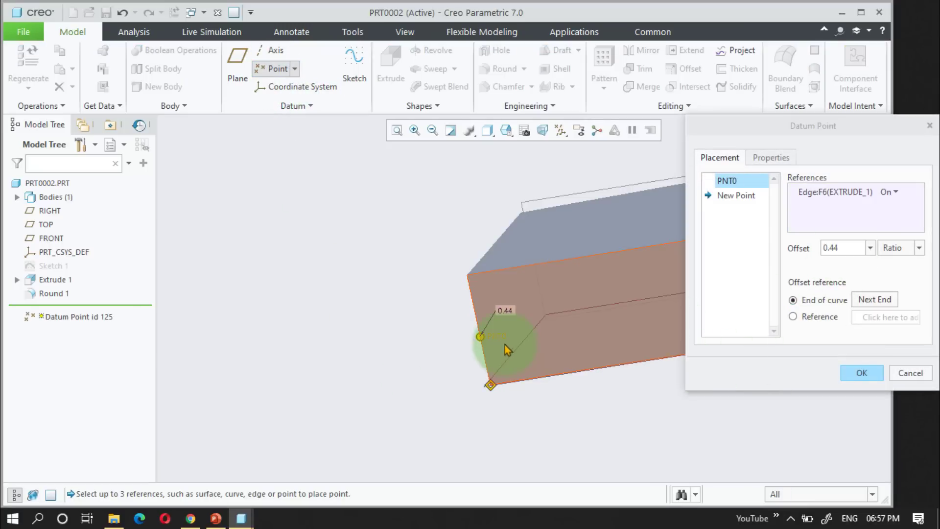
{"action": "left_click_drag", "start_coordinate": [482, 347], "coordinate": [484, 357]}
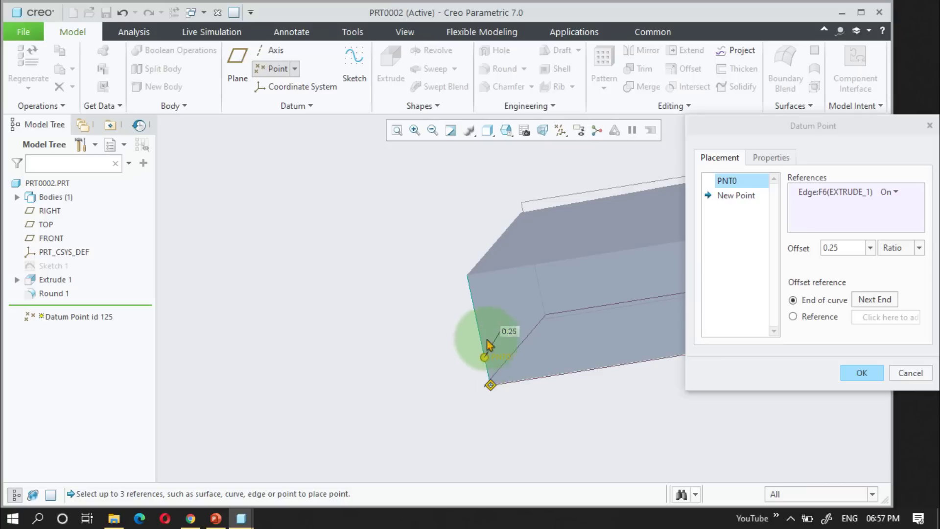
{"action": "left_click", "coordinate": [840, 376]}
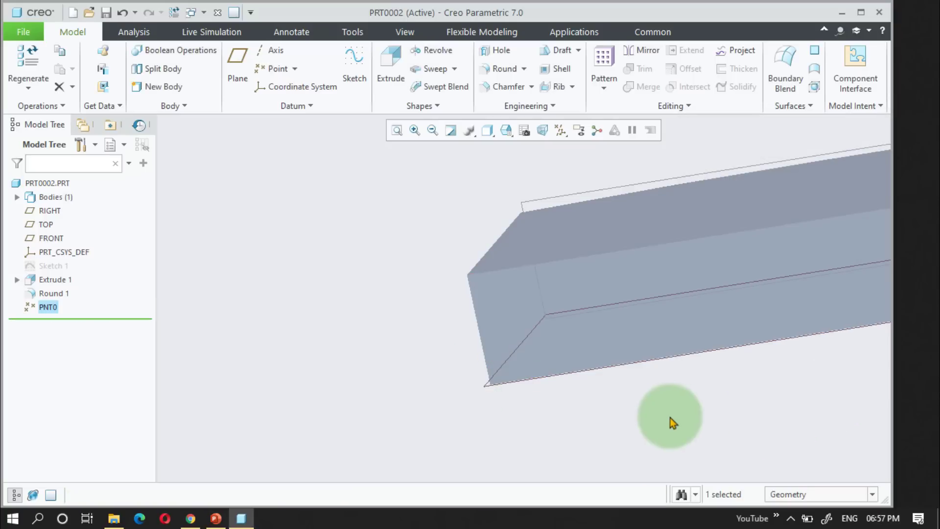
{"action": "left_click", "coordinate": [561, 129]}
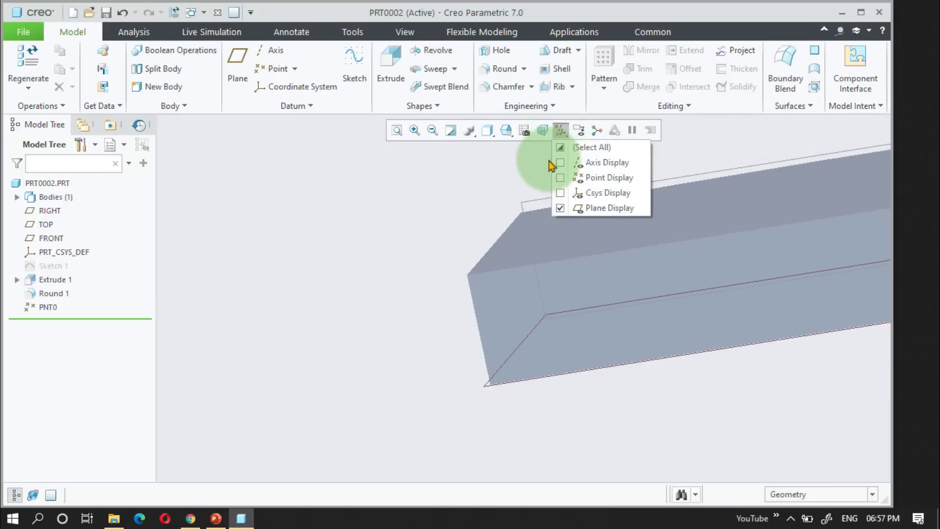
{"action": "left_click", "coordinate": [559, 178]}
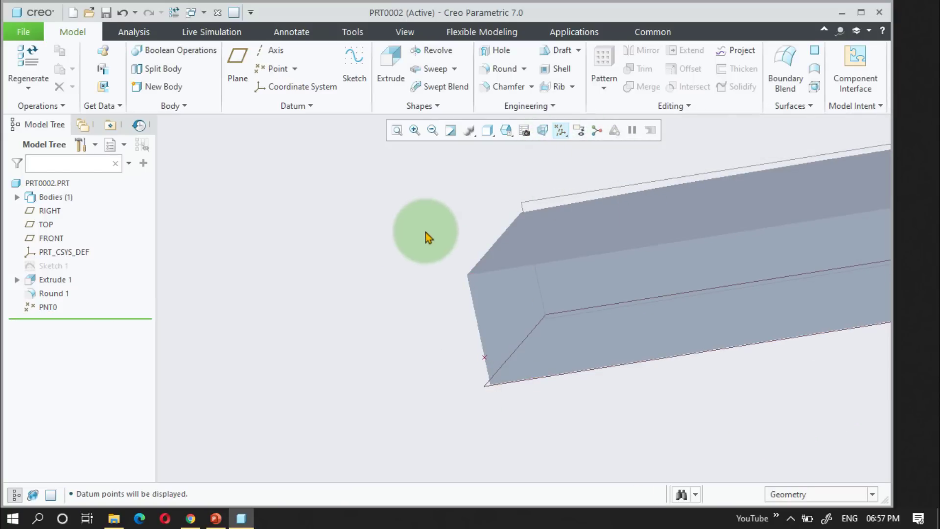
Step: Start a Round on the corner edge carrying the datum point and enlarge its radius to about 36.80
{"action": "left_click", "coordinate": [504, 68]}
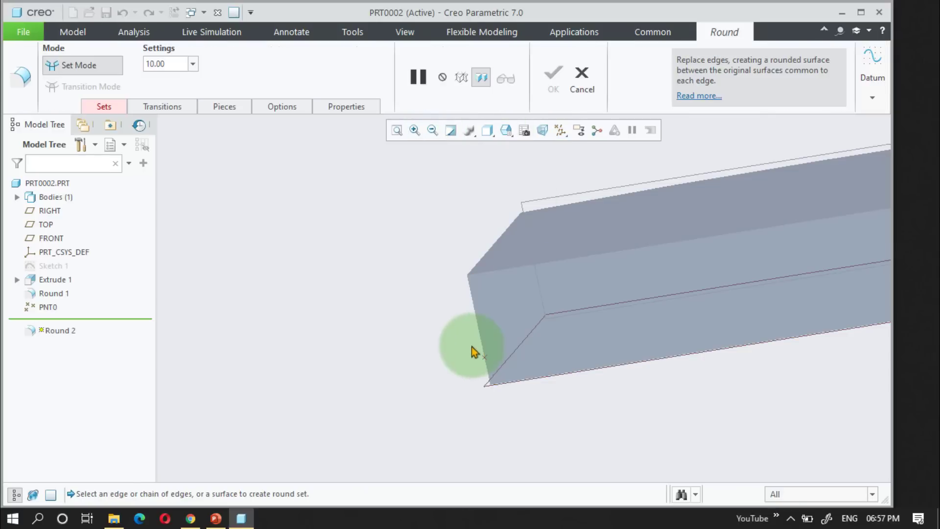
{"action": "left_click", "coordinate": [483, 341]}
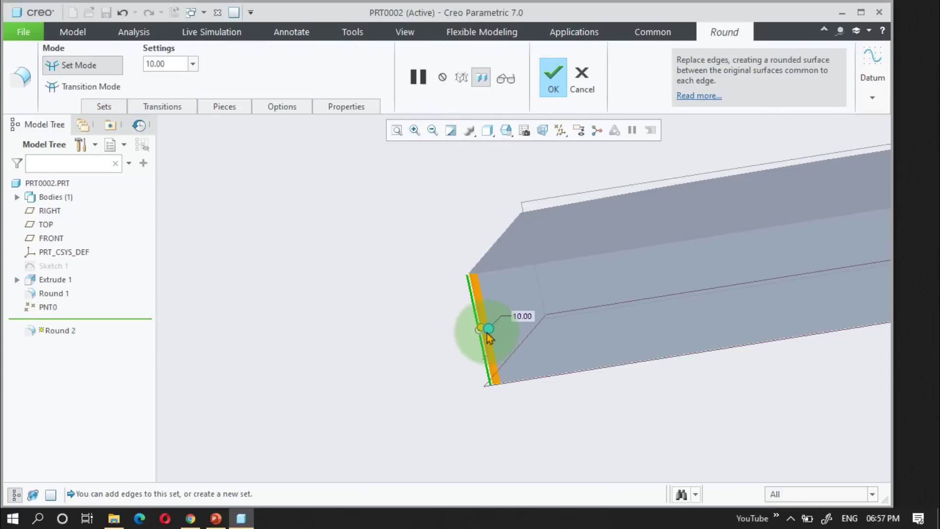
{"action": "left_click_drag", "start_coordinate": [487, 333], "coordinate": [514, 331]}
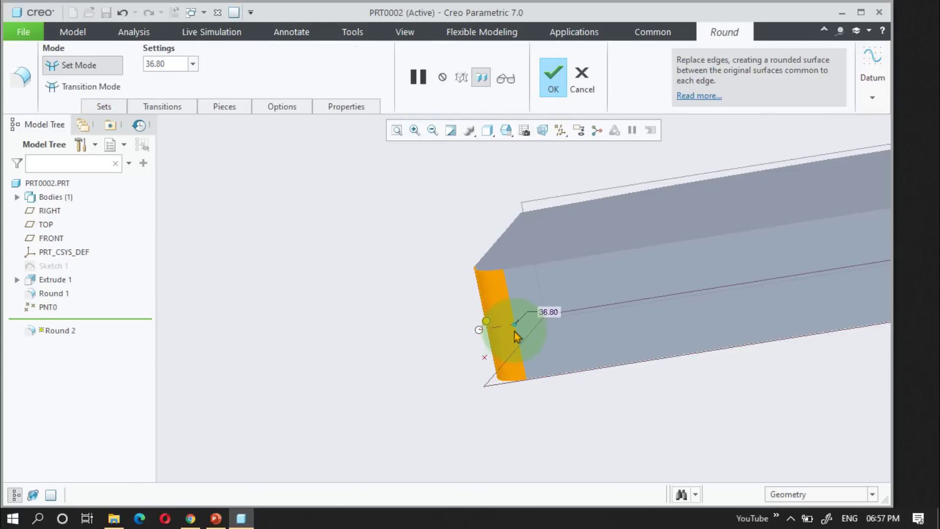
Step: Set the round's end transition nearest PNT0 to Stop at Reference, using PNT0 as the stop reference, and finish the round
{"action": "right_click", "coordinate": [394, 295]}
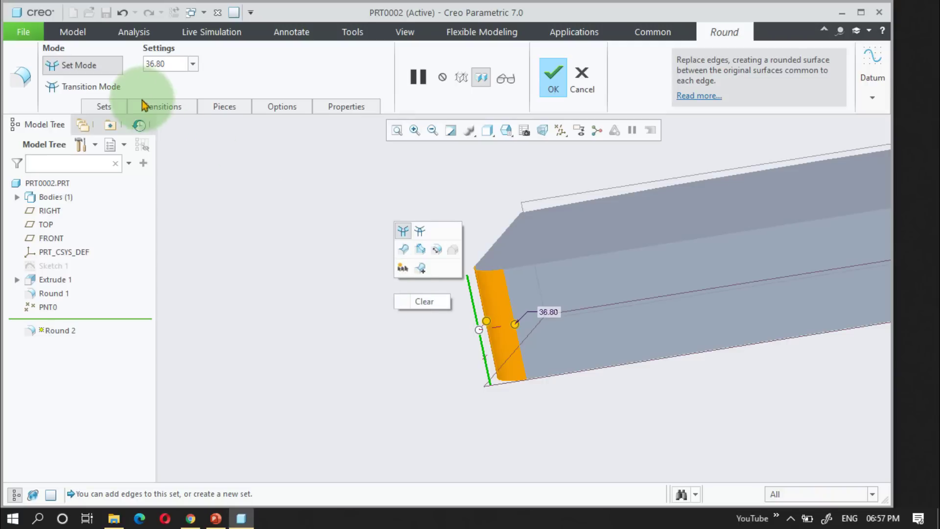
{"action": "left_click", "coordinate": [93, 88]}
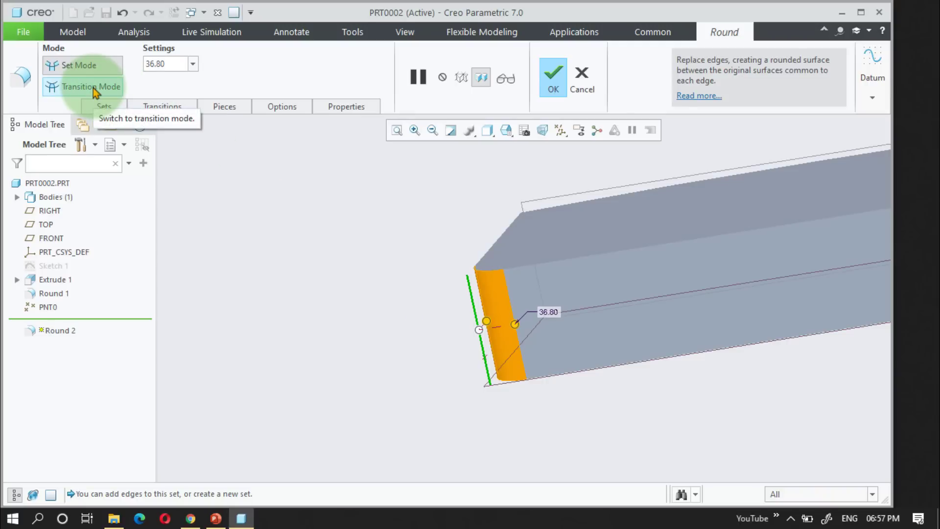
{"action": "middle_click_drag", "start_coordinate": [338, 320], "coordinate": [604, 324]}
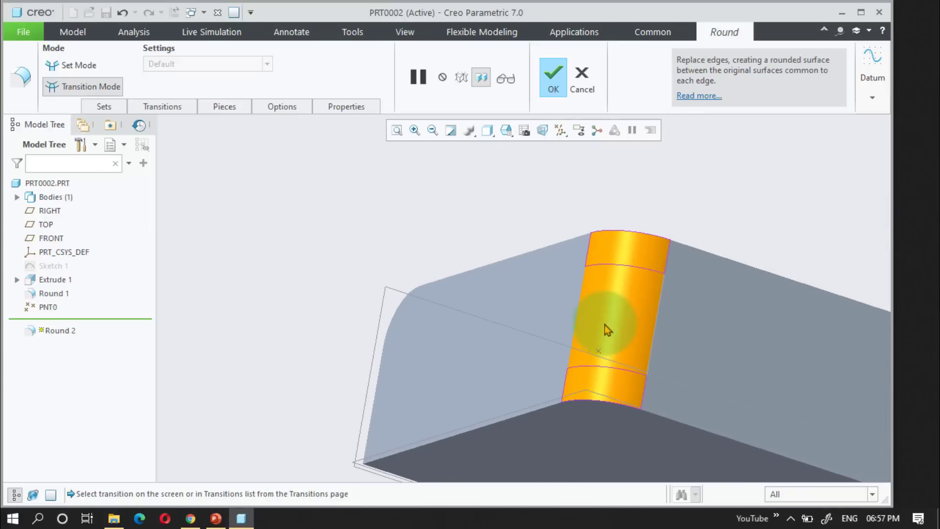
{"action": "right_click", "coordinate": [571, 355]}
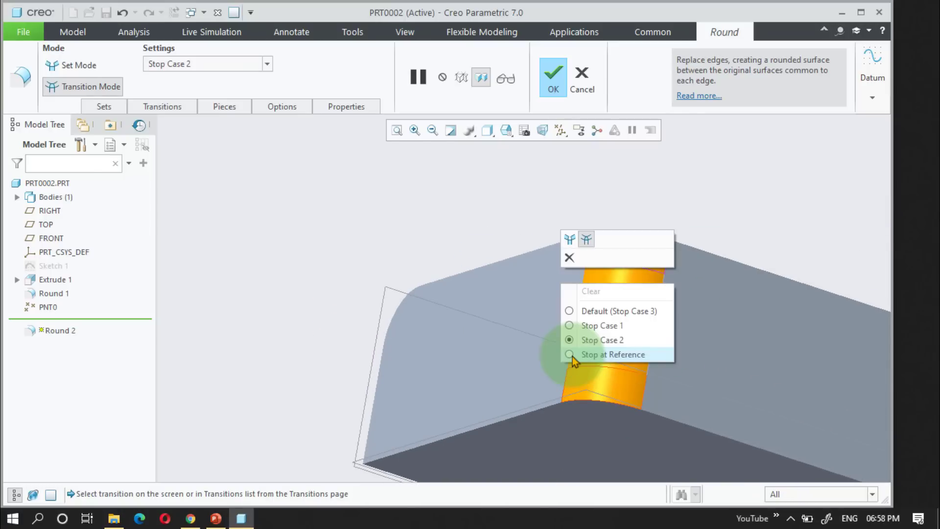
{"action": "left_click", "coordinate": [573, 355]}
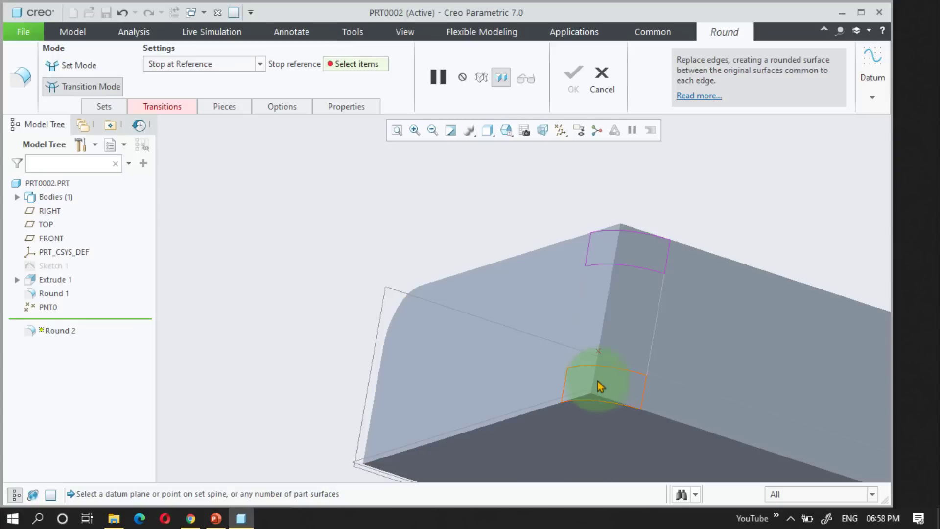
{"action": "left_click", "coordinate": [597, 353]}
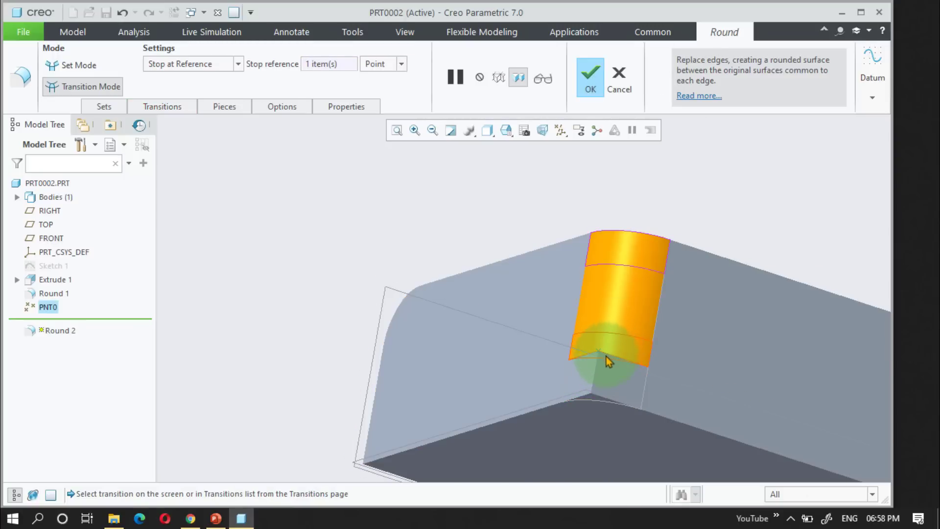
{"action": "middle_click_drag", "start_coordinate": [606, 356], "coordinate": [630, 350]}
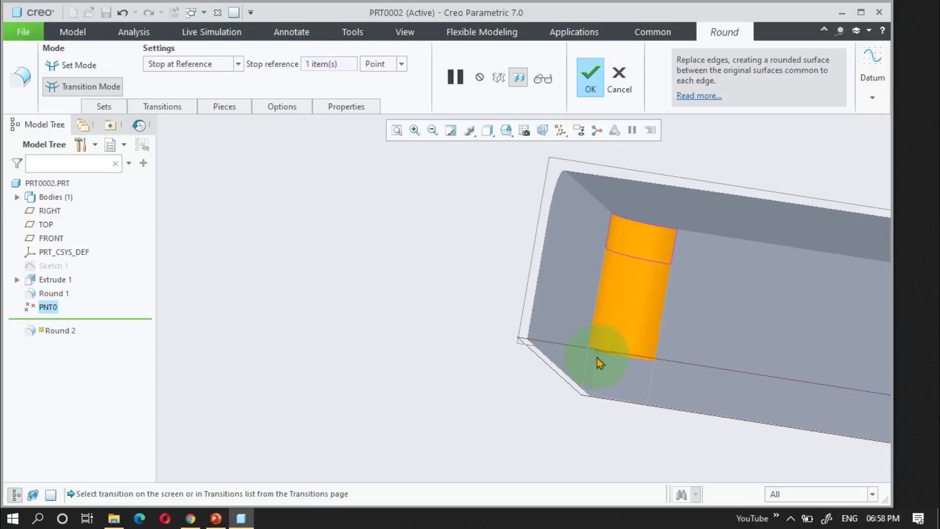
{"action": "left_click", "coordinate": [590, 98]}
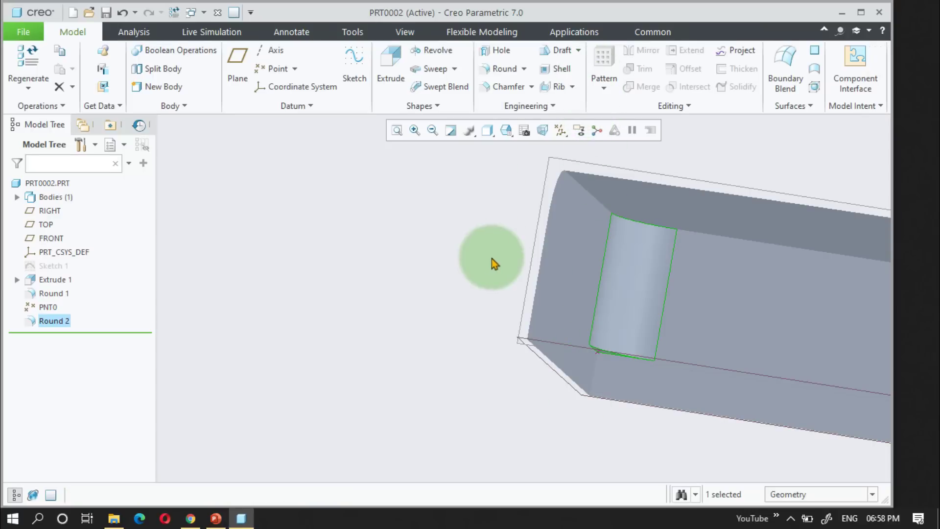
Step: Round the remaining short piece of the corner edge beyond PNT0 with a radius of 10
{"action": "mouse_move", "coordinate": [630, 334]}
{"action": "middle_mouse_down"}
{"action": "mouse_move", "coordinate": [594, 332]}
{"action": "mouse_move", "coordinate": [592, 345]}
{"action": "mouse_move", "coordinate": [639, 291]}
{"action": "mouse_move", "coordinate": [610, 354]}
{"action": "mouse_move", "coordinate": [634, 368]}
{"action": "mouse_move", "coordinate": [637, 349]}
{"action": "mouse_move", "coordinate": [591, 363]}
{"action": "middle_mouse_up"}
{"action": "left_click", "coordinate": [504, 69]}
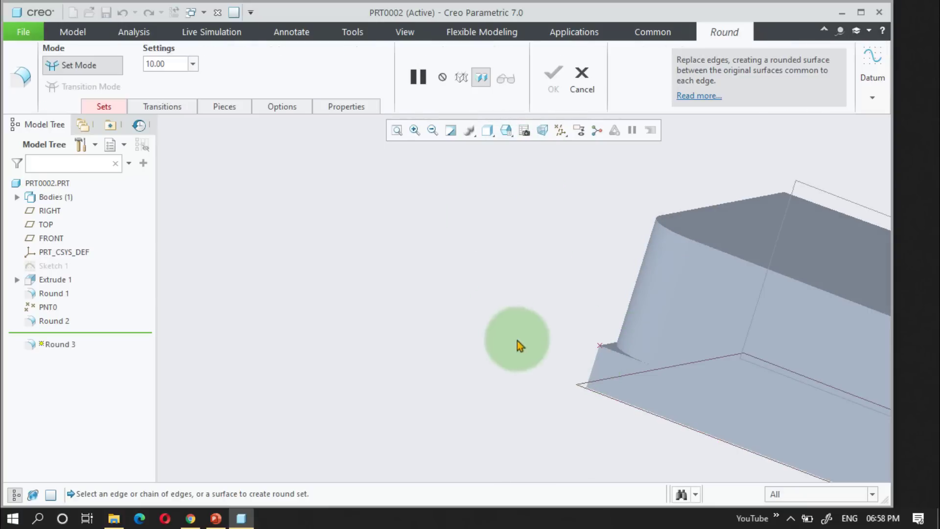
{"action": "left_click", "coordinate": [595, 370]}
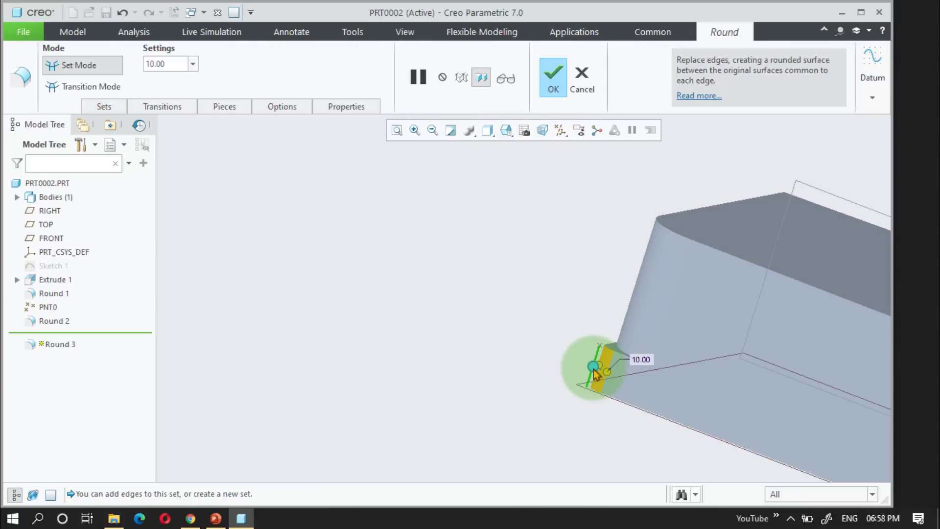
{"action": "left_click", "coordinate": [552, 78]}
{"action": "scroll", "coordinate": [622, 360], "scroll_direction": "up", "scroll_amount": 5}
{"action": "middle_click_drag", "start_coordinate": [636, 377], "coordinate": [665, 389]}
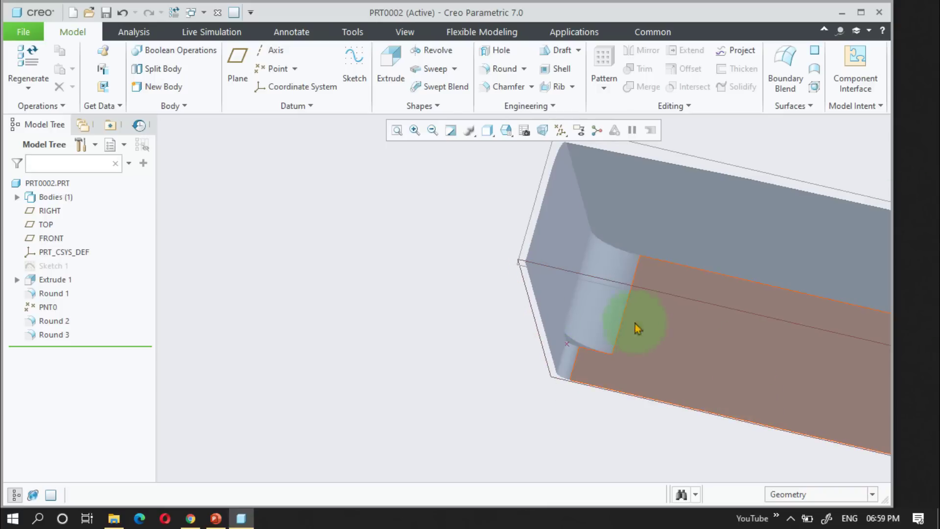
Step: Delete Round 1, PNT0, Round 2 and Round 3 from the model
{"action": "middle_click_drag", "start_coordinate": [586, 348], "coordinate": [314, 480]}
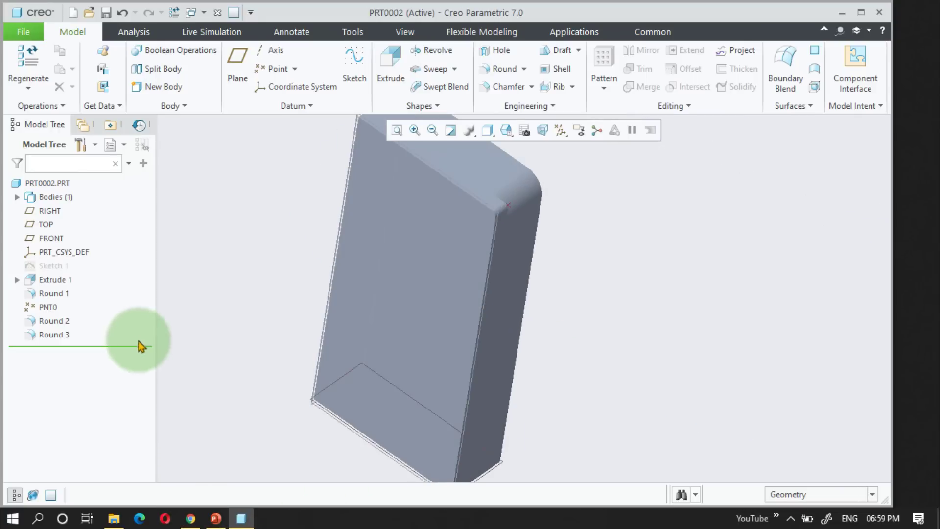
{"action": "left_click", "coordinate": [52, 332]}
{"action": "left_click", "coordinate": [52, 292], "text": "shift"}
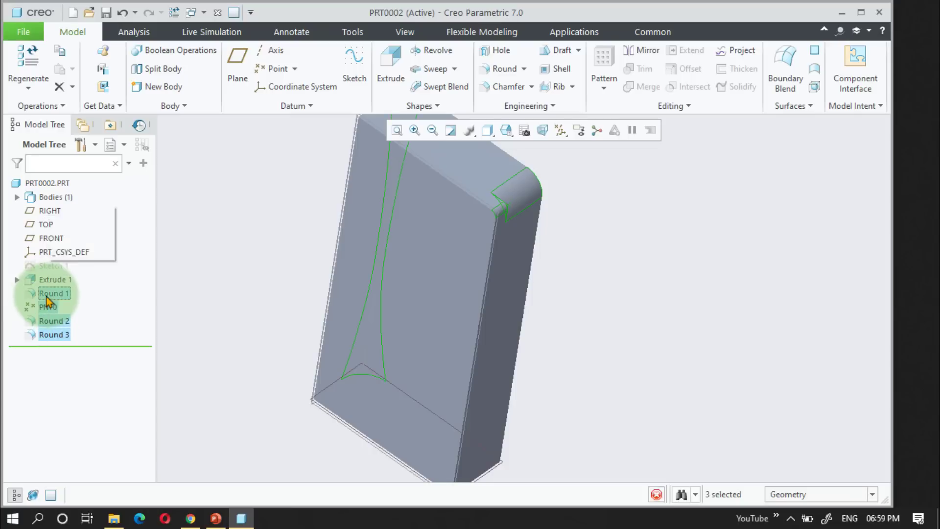
{"action": "right_click", "coordinate": [53, 296]}
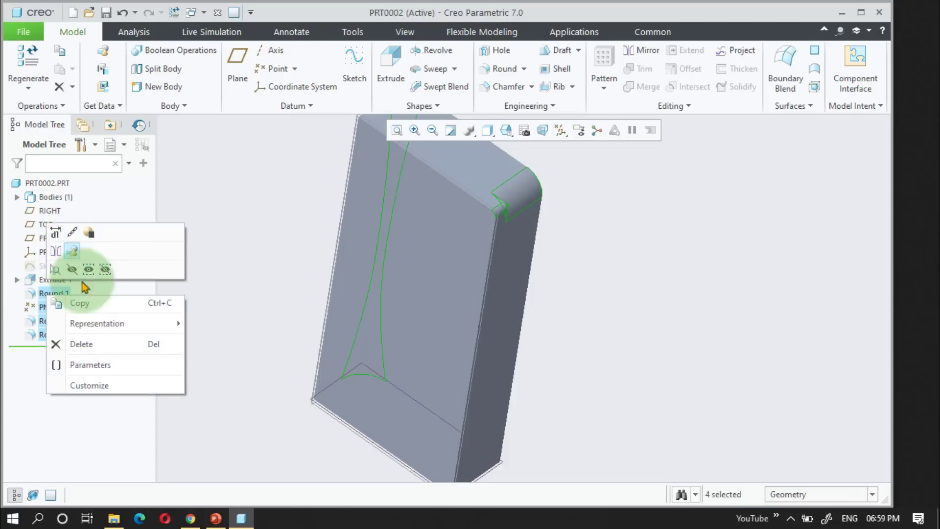
{"action": "left_click", "coordinate": [95, 349]}
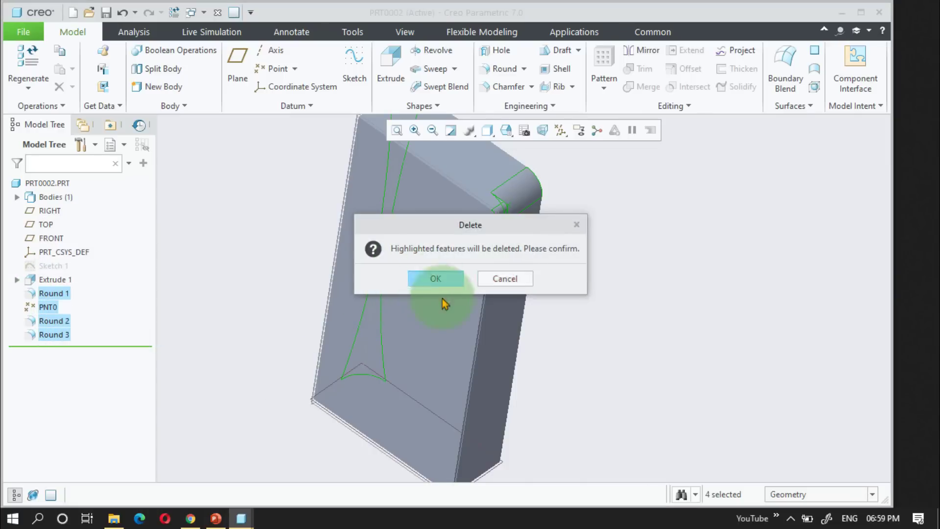
{"action": "left_click", "coordinate": [435, 279]}
Step: Apply an Auto Round to the whole block with convex radius 8.00 and concave radius set to Same, accepting the regeneration
{"action": "middle_click_drag", "start_coordinate": [537, 342], "coordinate": [553, 211]}
{"action": "left_click", "coordinate": [524, 69]}
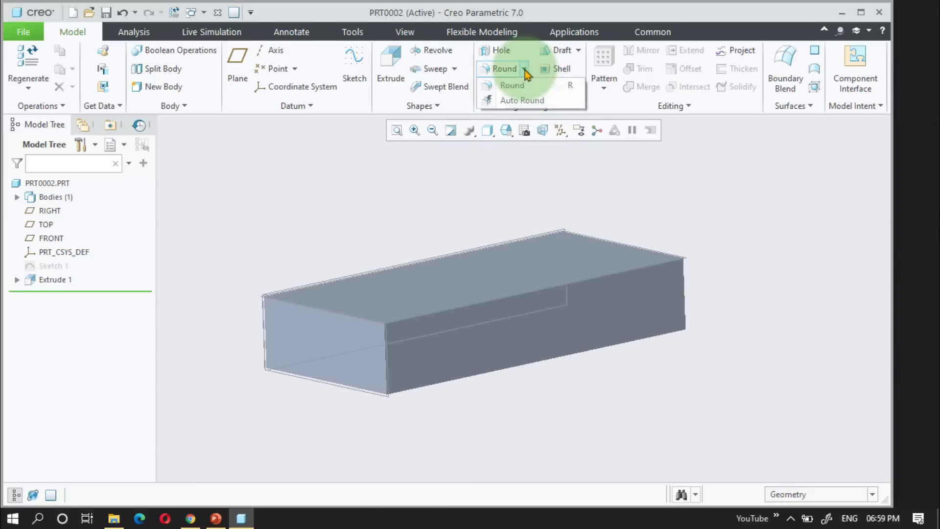
{"action": "left_click", "coordinate": [520, 101]}
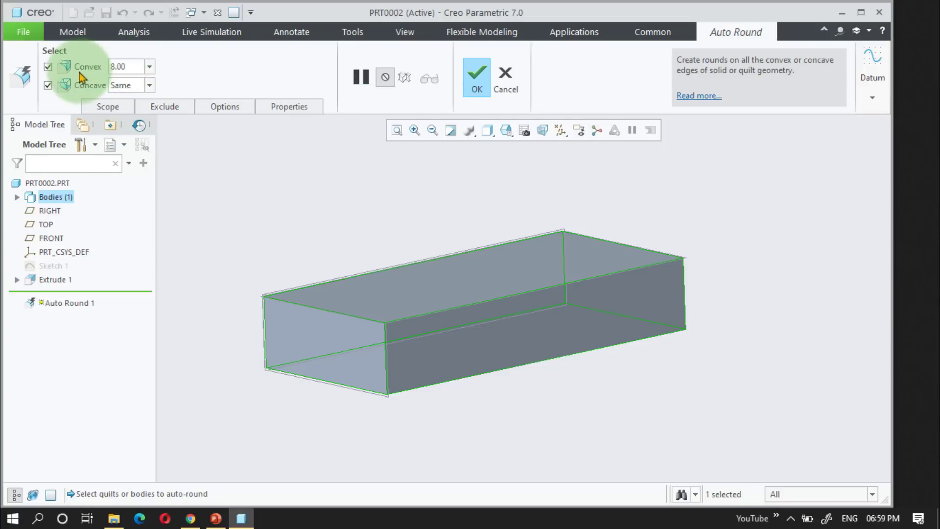
{"action": "left_click", "coordinate": [131, 68]}
{"action": "left_click", "coordinate": [134, 84]}
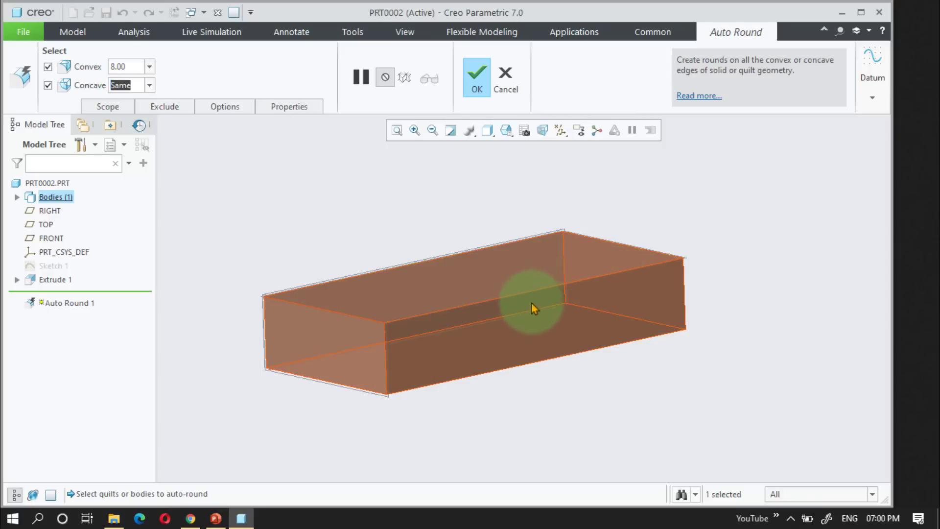
{"action": "left_click", "coordinate": [504, 288]}
{"action": "middle_click_drag", "start_coordinate": [504, 286], "coordinate": [410, 295]}
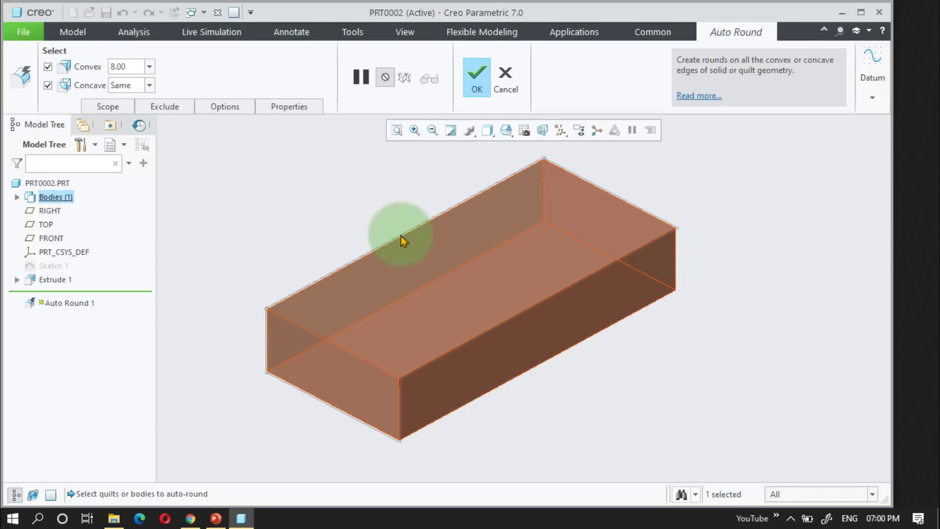
{"action": "left_click", "coordinate": [480, 86]}
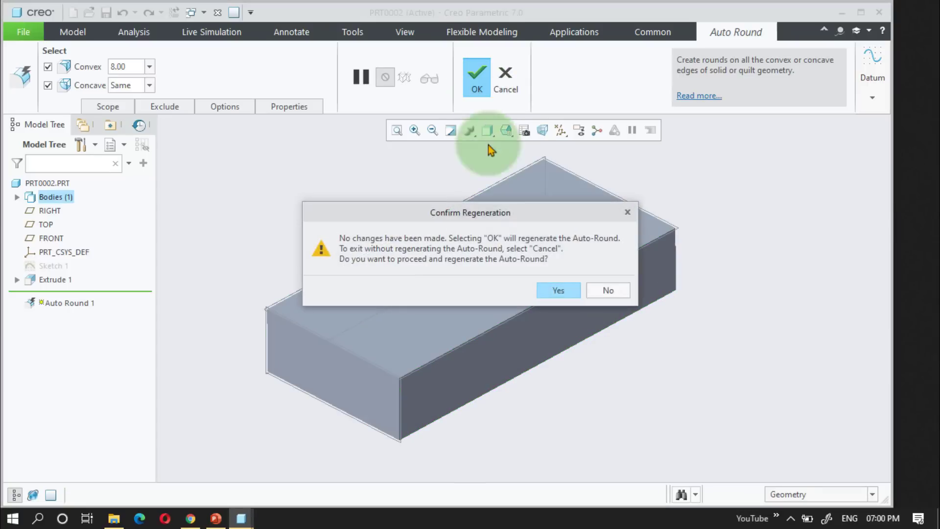
{"action": "left_click", "coordinate": [553, 288]}
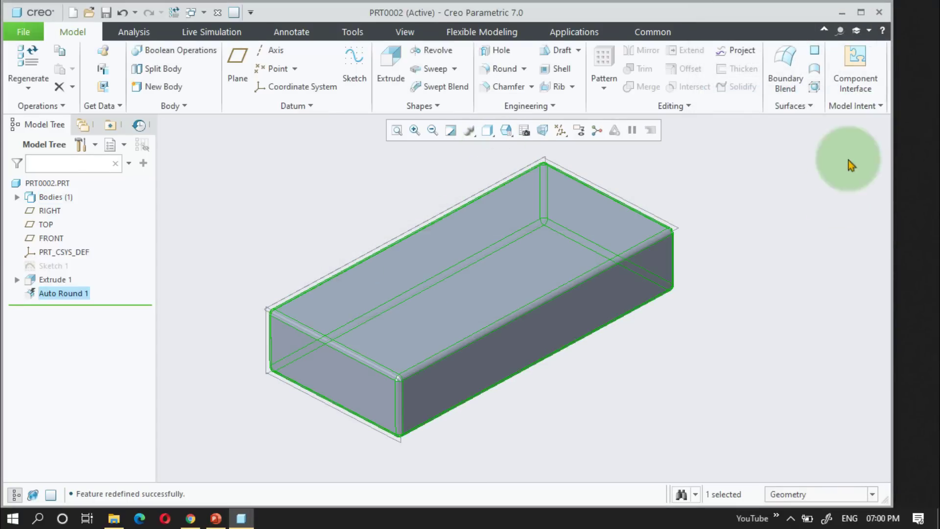
{"action": "left_click", "coordinate": [595, 394]}
{"action": "mouse_move", "coordinate": [525, 330]}
{"action": "middle_mouse_down"}
{"action": "mouse_move", "coordinate": [520, 288]}
{"action": "mouse_move", "coordinate": [533, 235]}
{"action": "mouse_move", "coordinate": [546, 215]}
{"action": "mouse_move", "coordinate": [583, 199]}
{"action": "mouse_move", "coordinate": [601, 259]}
{"action": "mouse_move", "coordinate": [534, 284]}
{"action": "mouse_move", "coordinate": [451, 286]}
{"action": "mouse_move", "coordinate": [394, 227]}
{"action": "mouse_move", "coordinate": [441, 226]}
{"action": "mouse_move", "coordinate": [447, 174]}
{"action": "mouse_move", "coordinate": [432, 226]}
{"action": "mouse_move", "coordinate": [336, 225]}
{"action": "mouse_move", "coordinate": [399, 214]}
{"action": "mouse_move", "coordinate": [377, 252]}
{"action": "mouse_move", "coordinate": [489, 210]}
{"action": "mouse_move", "coordinate": [428, 298]}
{"action": "mouse_move", "coordinate": [428, 288]}
{"action": "mouse_move", "coordinate": [474, 264]}
{"action": "mouse_move", "coordinate": [433, 292]}
{"action": "mouse_move", "coordinate": [408, 286]}
{"action": "mouse_move", "coordinate": [237, 389]}
{"action": "mouse_move", "coordinate": [336, 338]}
{"action": "mouse_move", "coordinate": [325, 379]}
{"action": "mouse_move", "coordinate": [387, 349]}
{"action": "mouse_move", "coordinate": [392, 314]}
{"action": "mouse_move", "coordinate": [400, 318]}
{"action": "middle_mouse_up"}
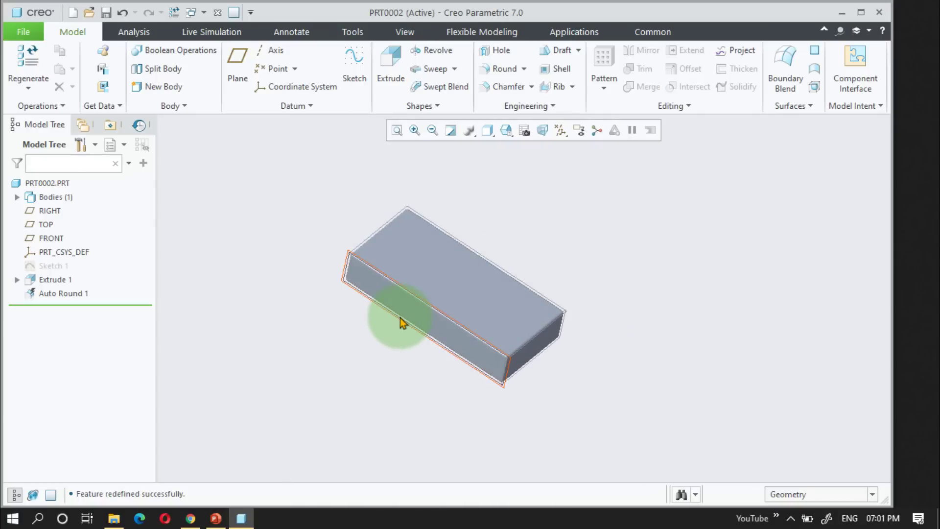